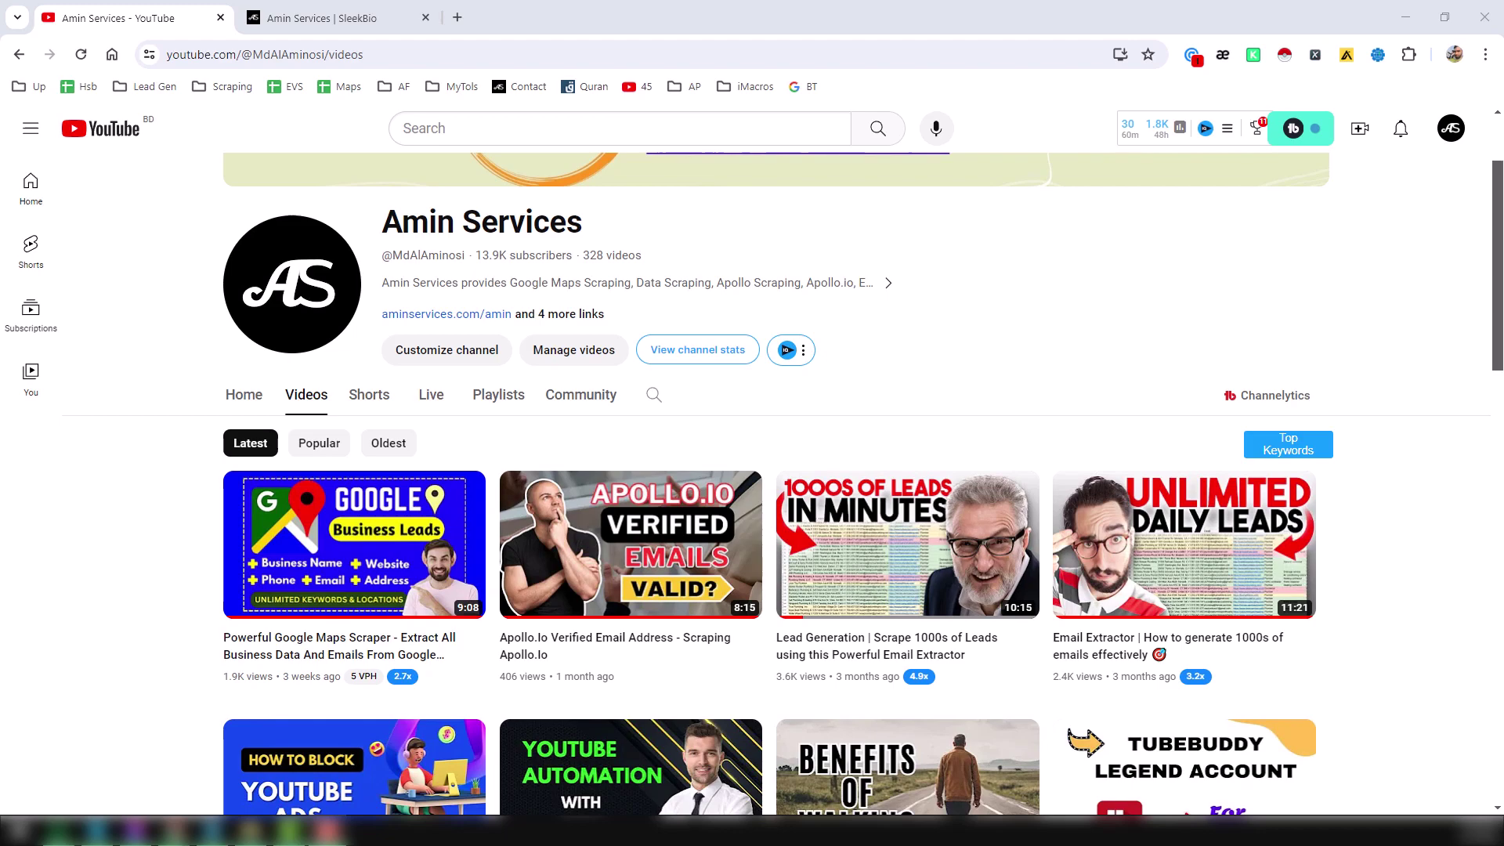
Step: Move through the SleekBio and YouTube tabs to the Scrape Request spreadsheet
click(923, 233)
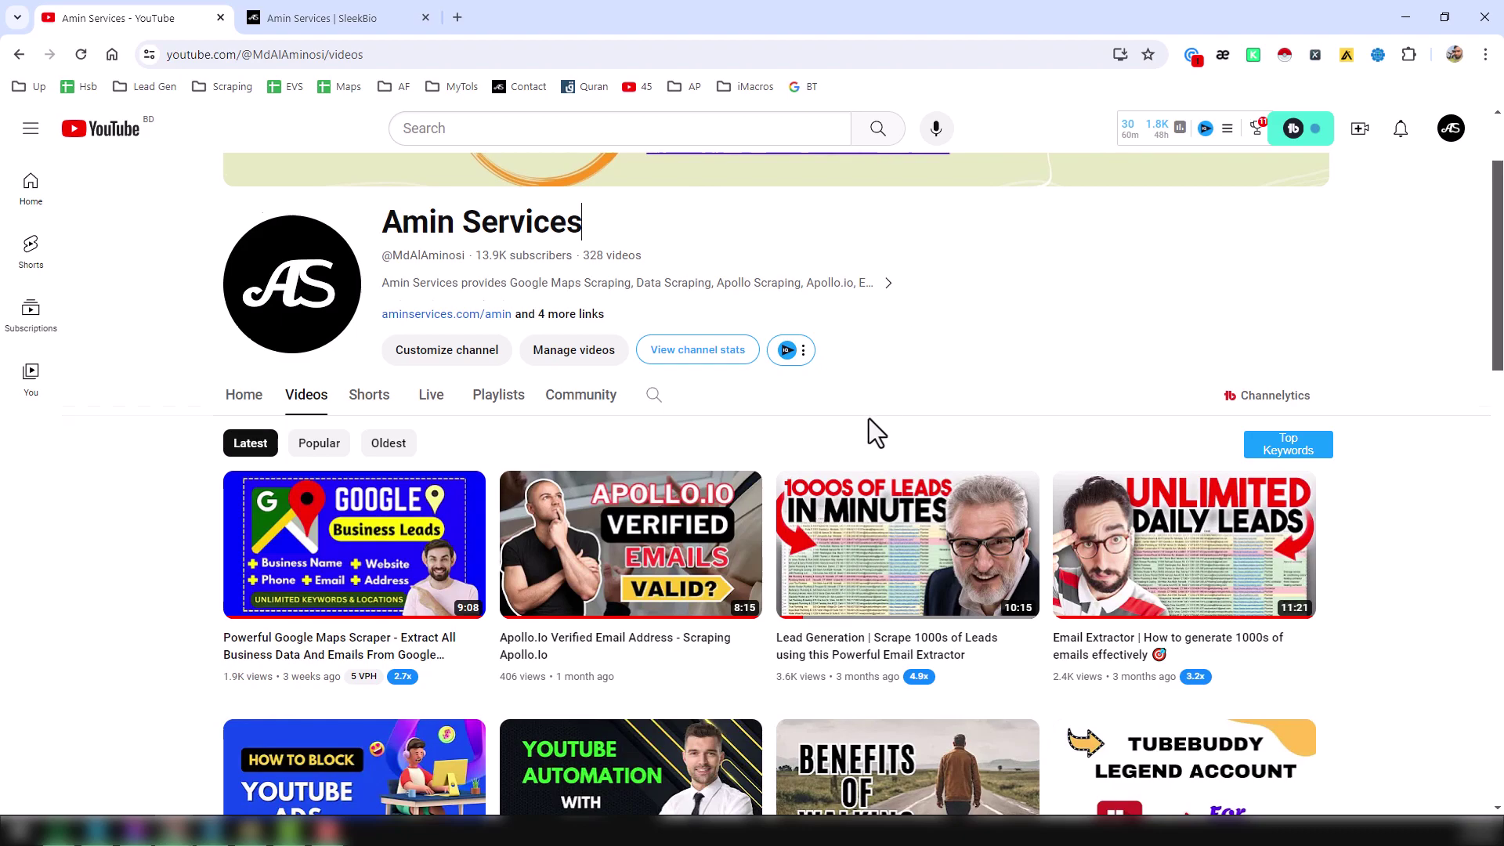
scroll(869, 421, down, 2)
scroll(868, 421, down, 1)
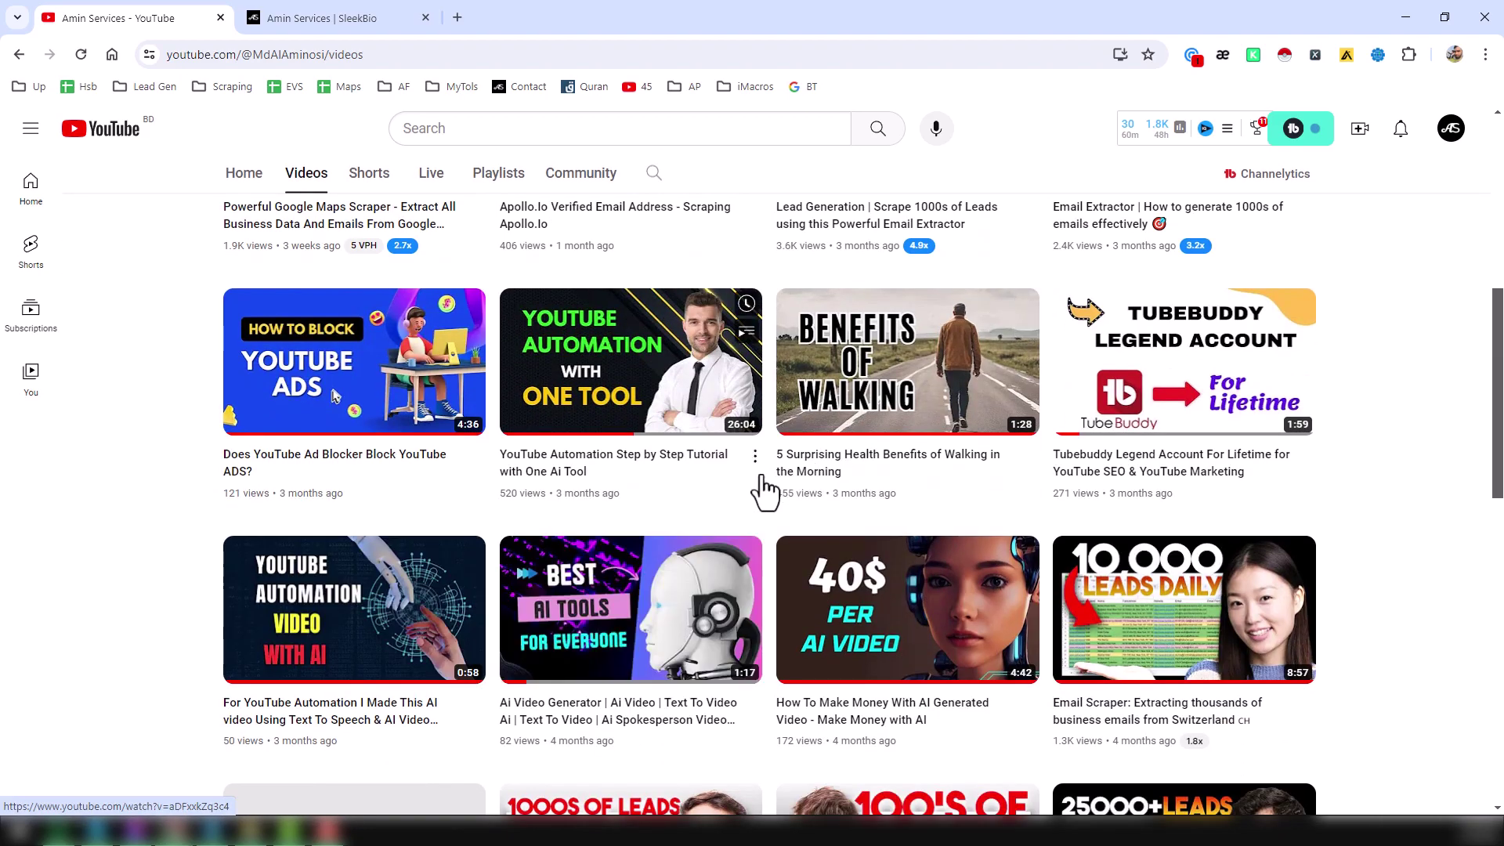
scroll(761, 484, down, 2)
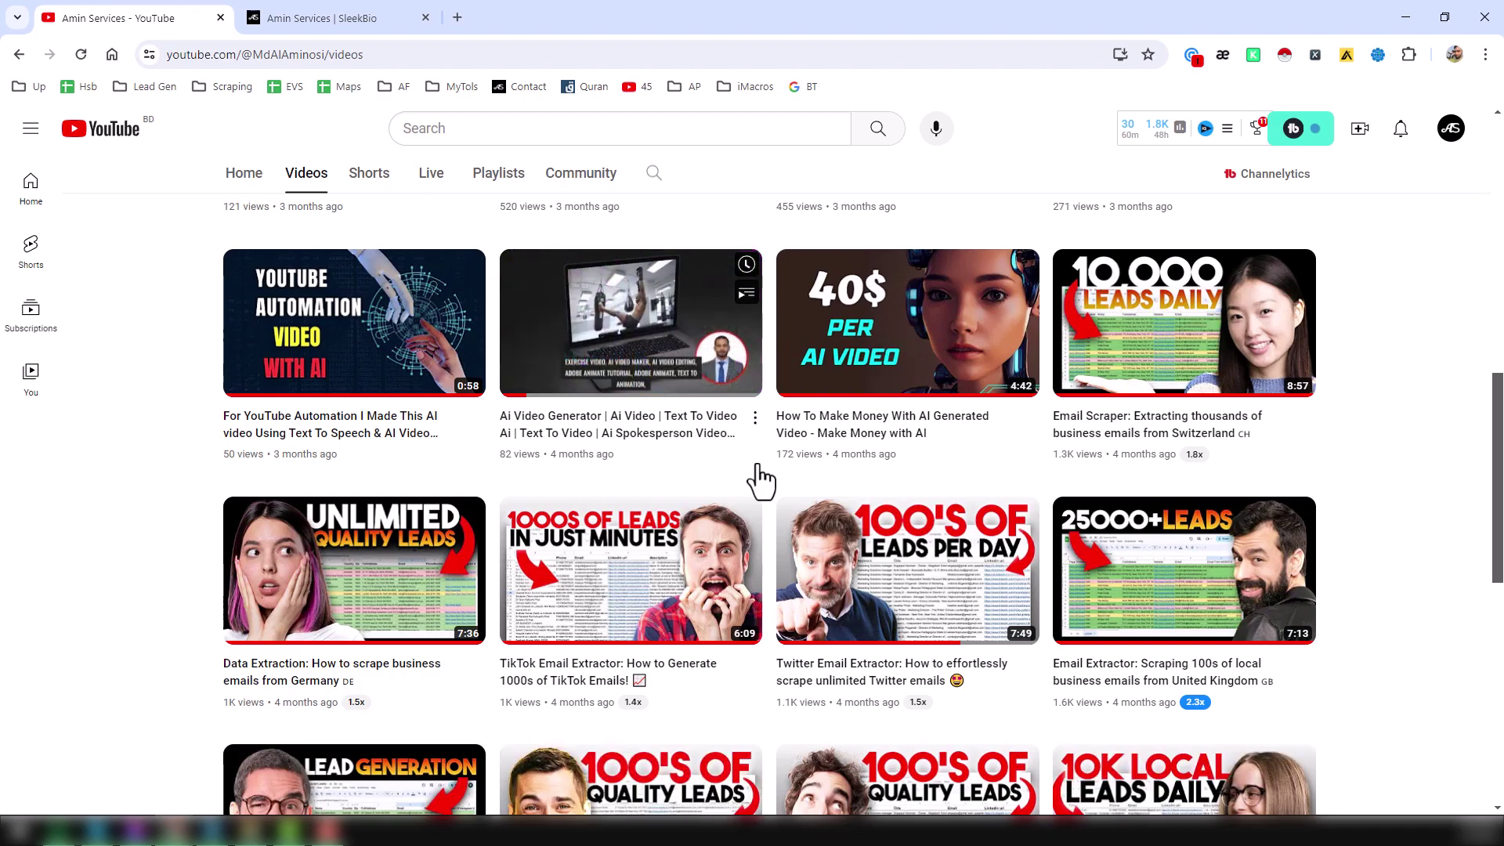
scroll(761, 475, down, 2)
scroll(761, 476, down, 1)
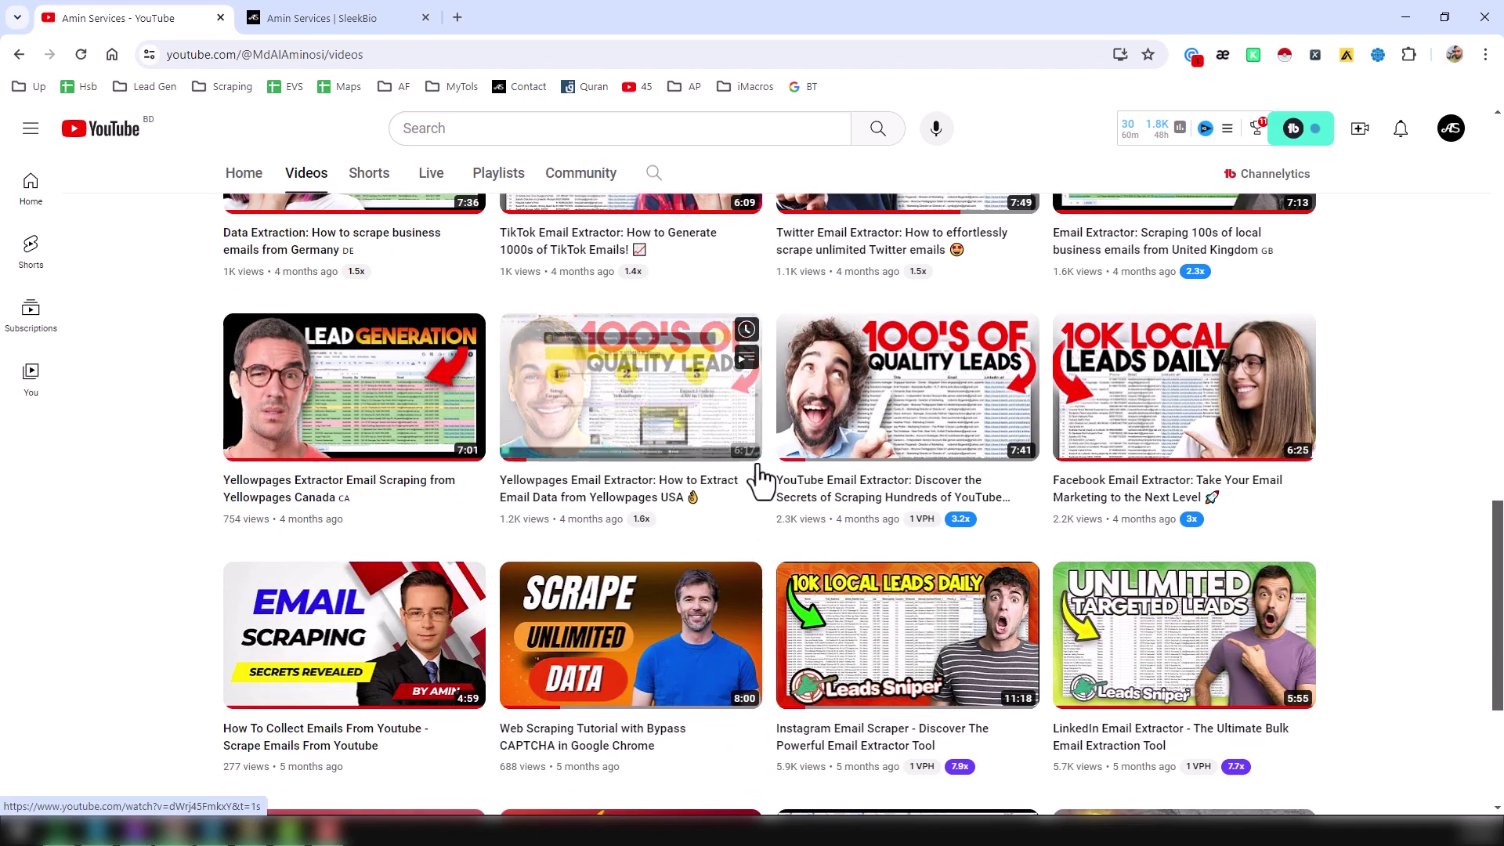
scroll(762, 475, up, 2)
scroll(762, 476, up, 2)
scroll(762, 476, up, 2)
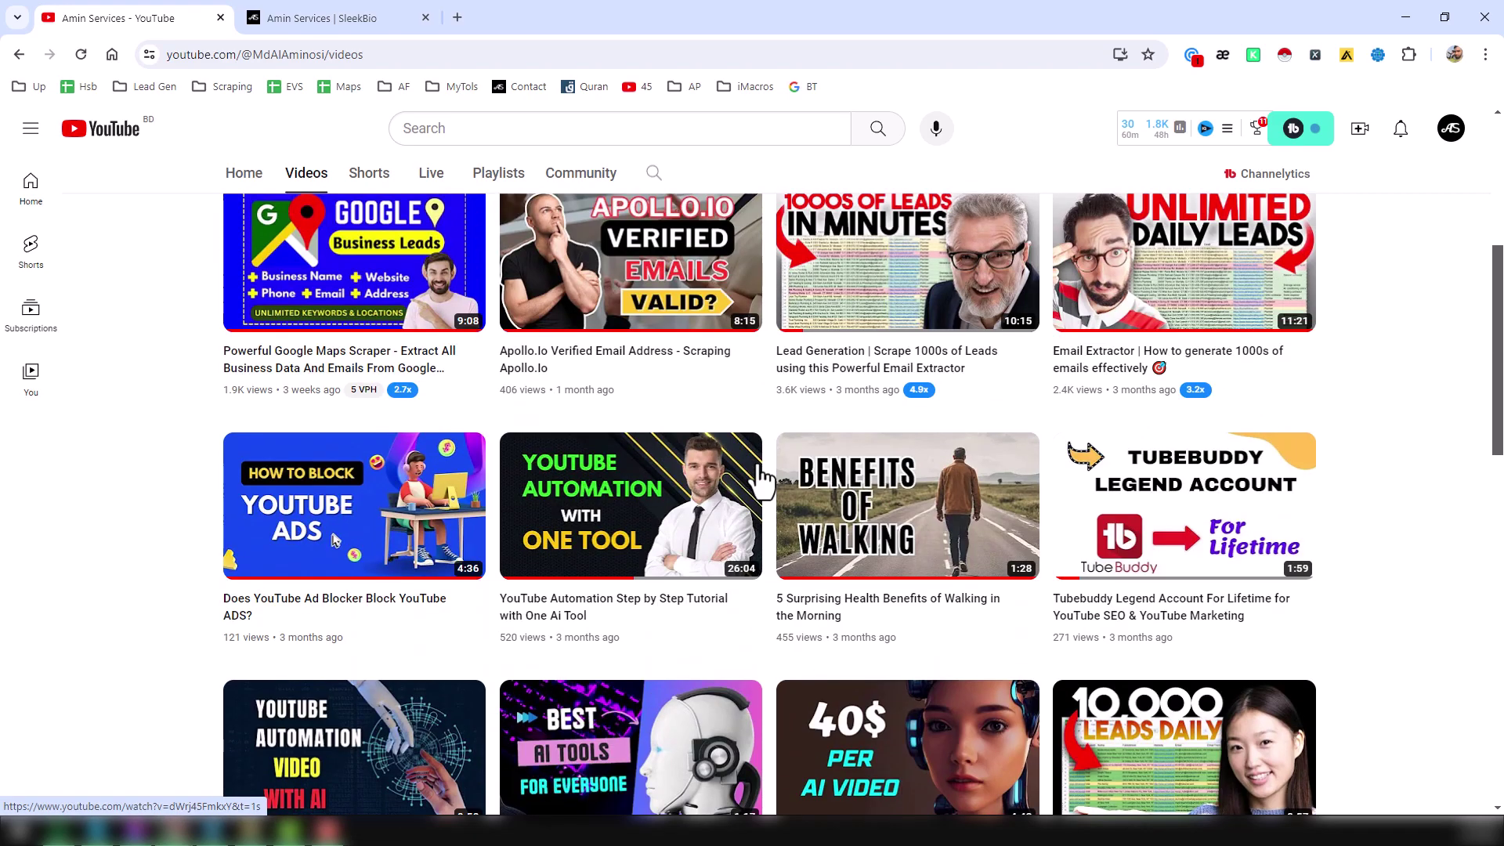
scroll(761, 476, up, 2)
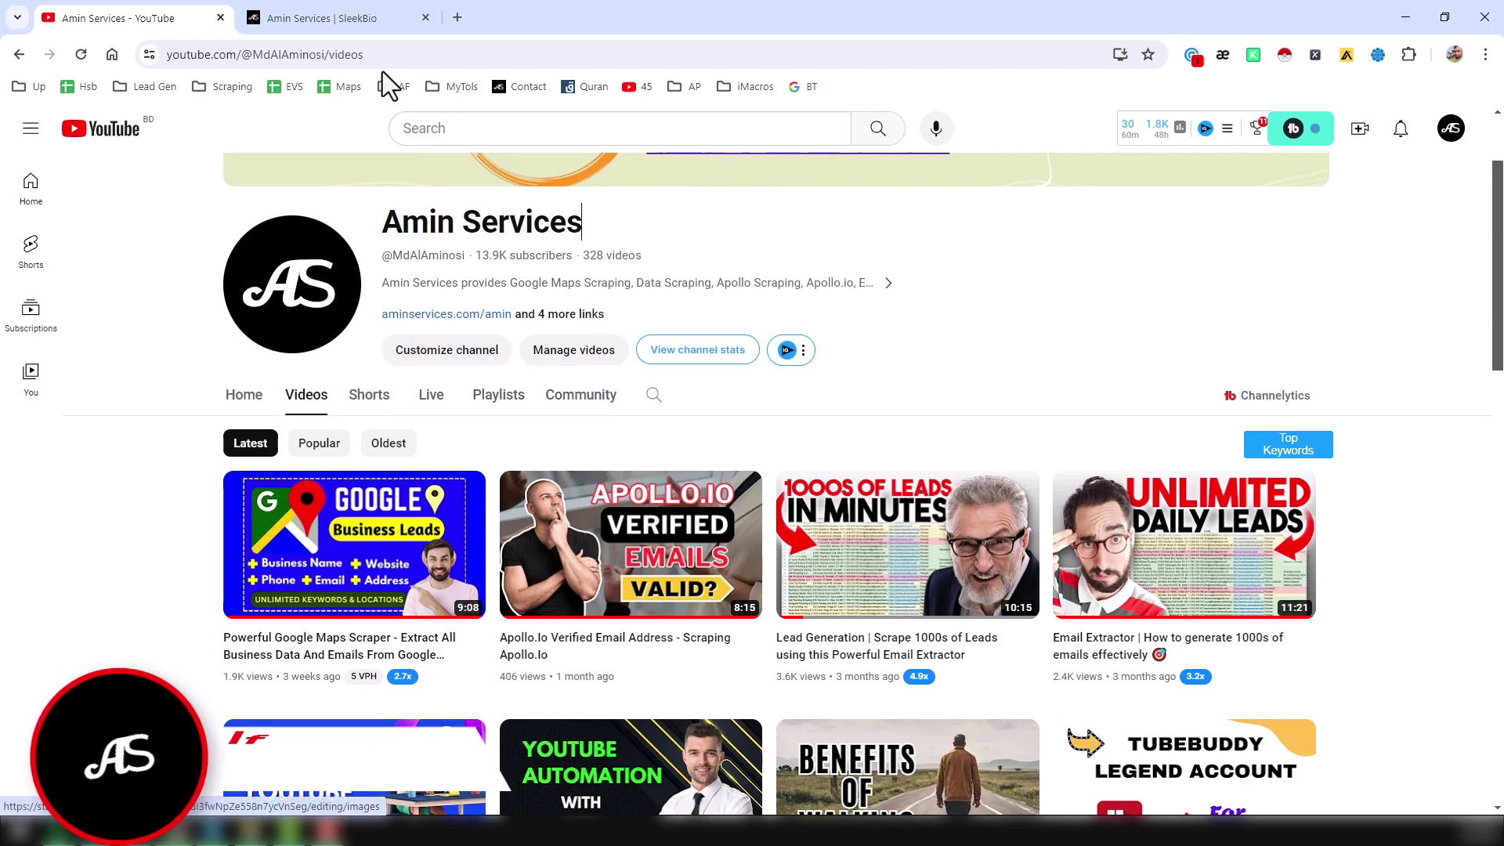
click(372, 21)
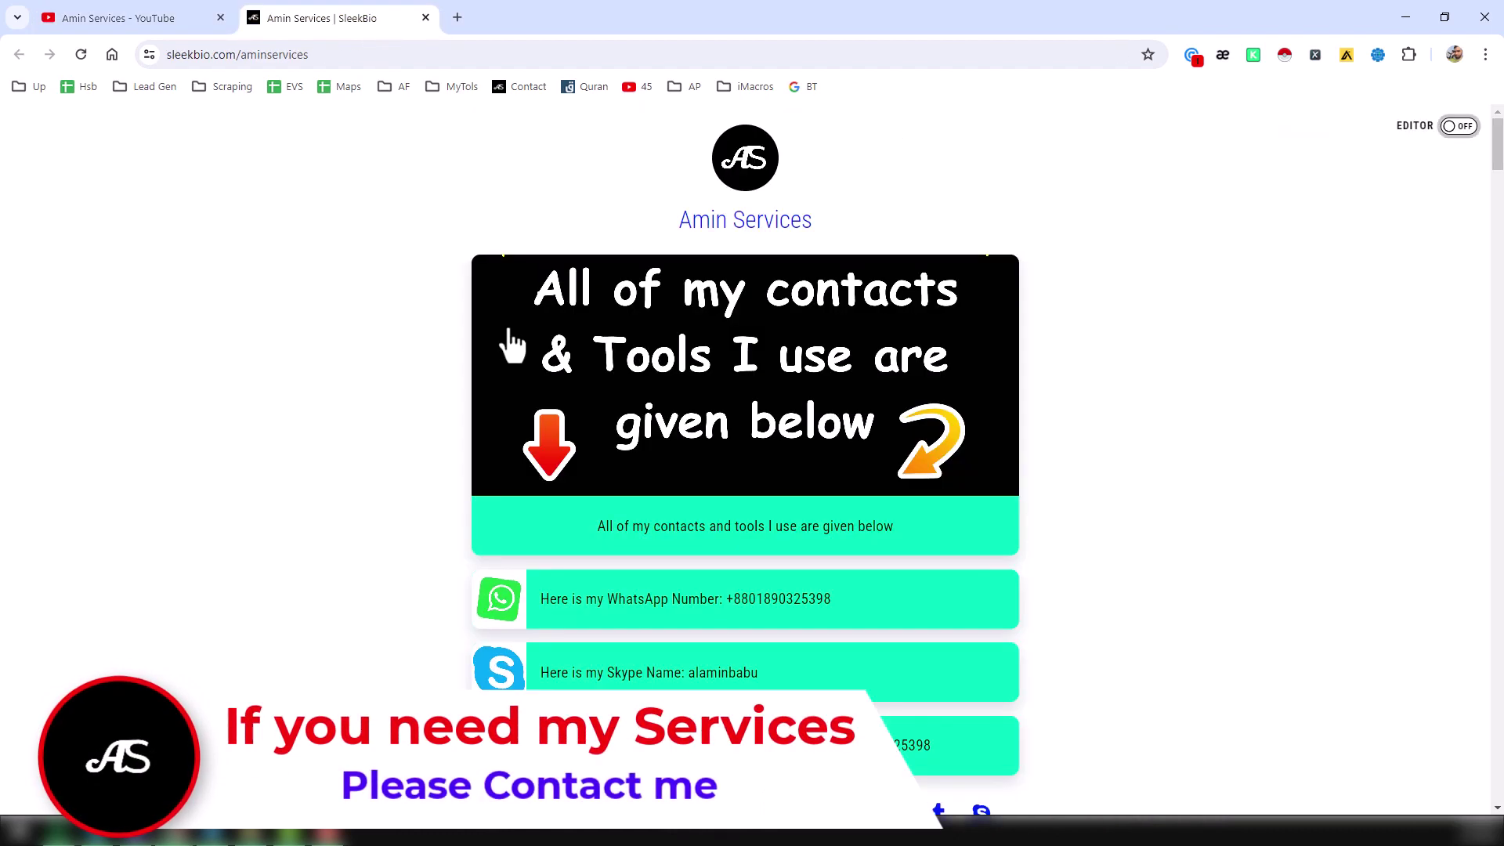
scroll(822, 400, down, 1)
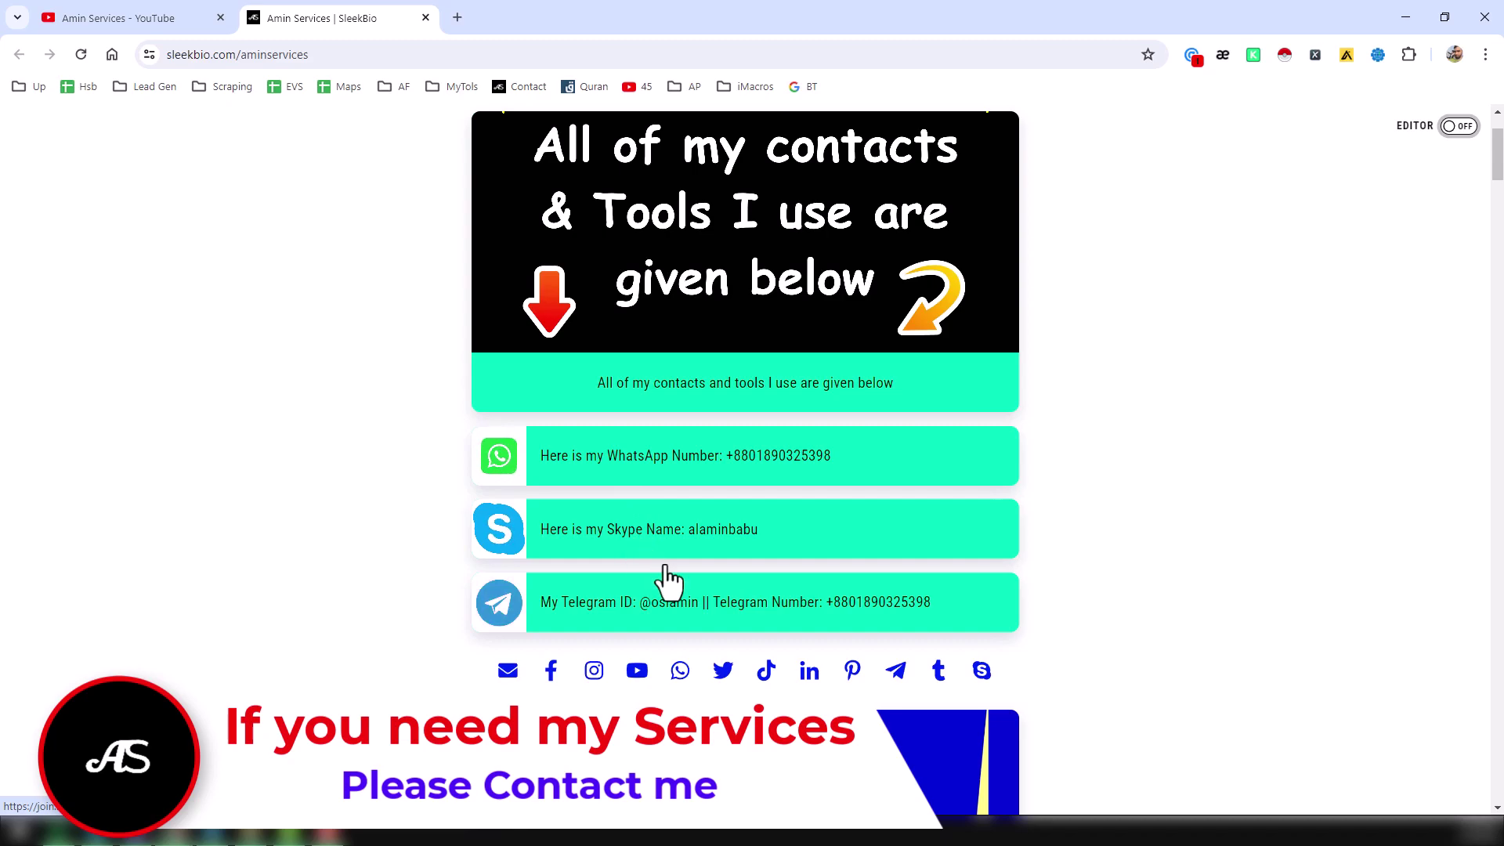
scroll(666, 578, down, 2)
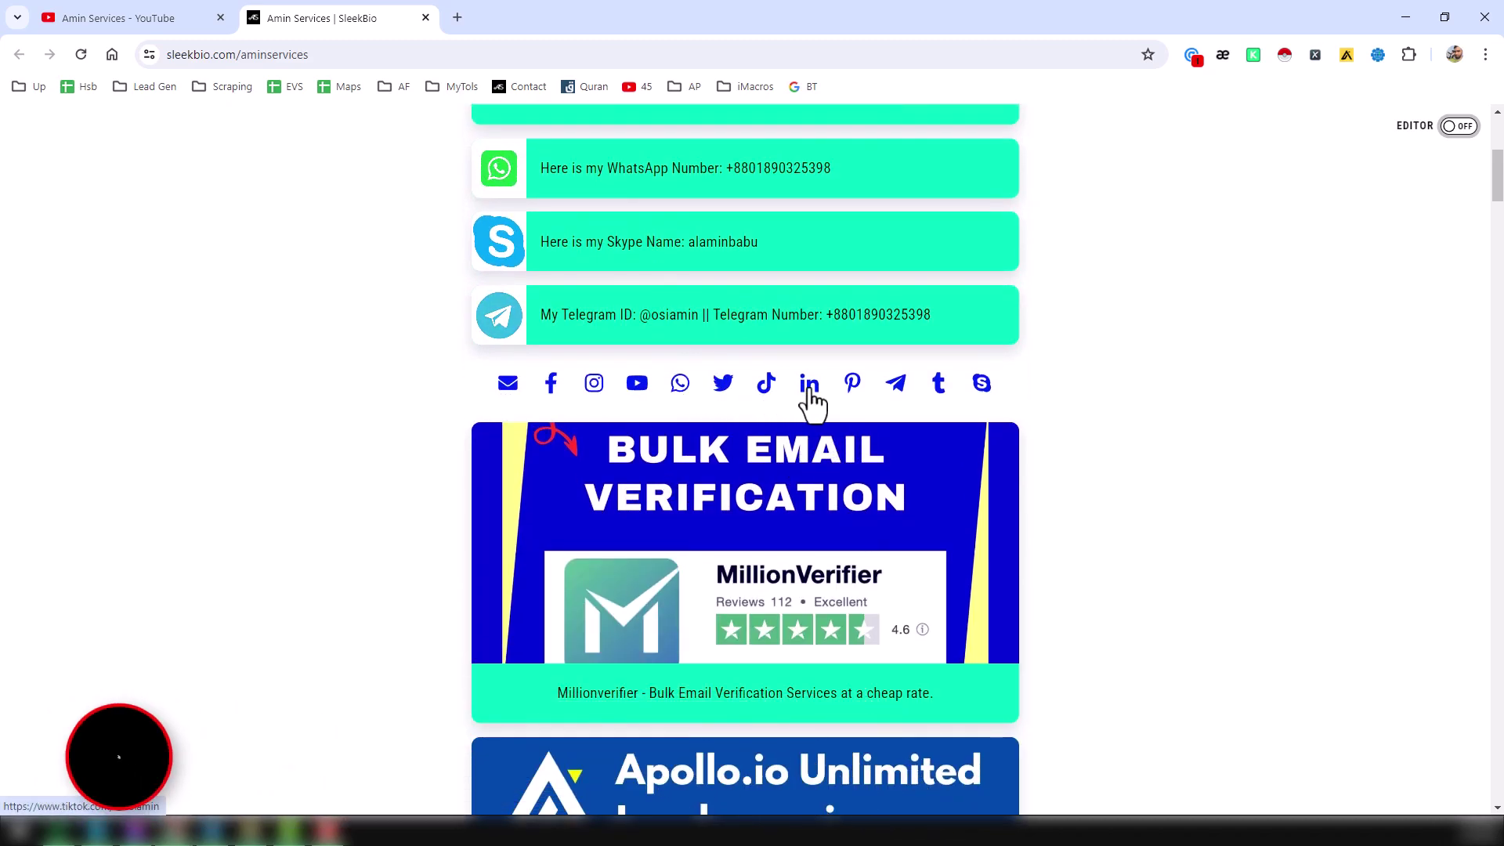
scroll(823, 435, down, 1)
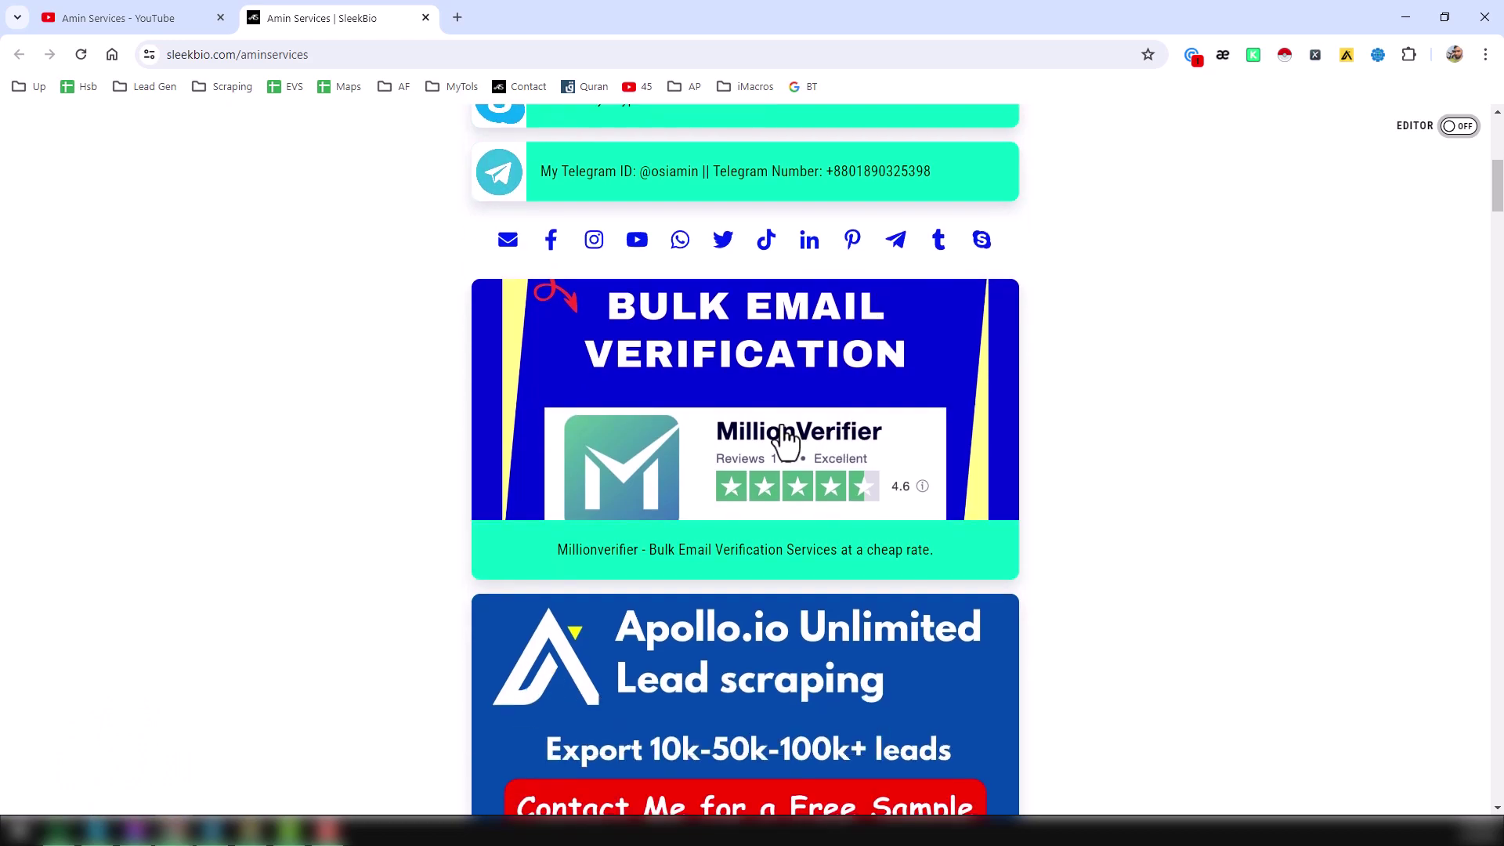
scroll(785, 441, down, 1)
scroll(772, 436, down, 3)
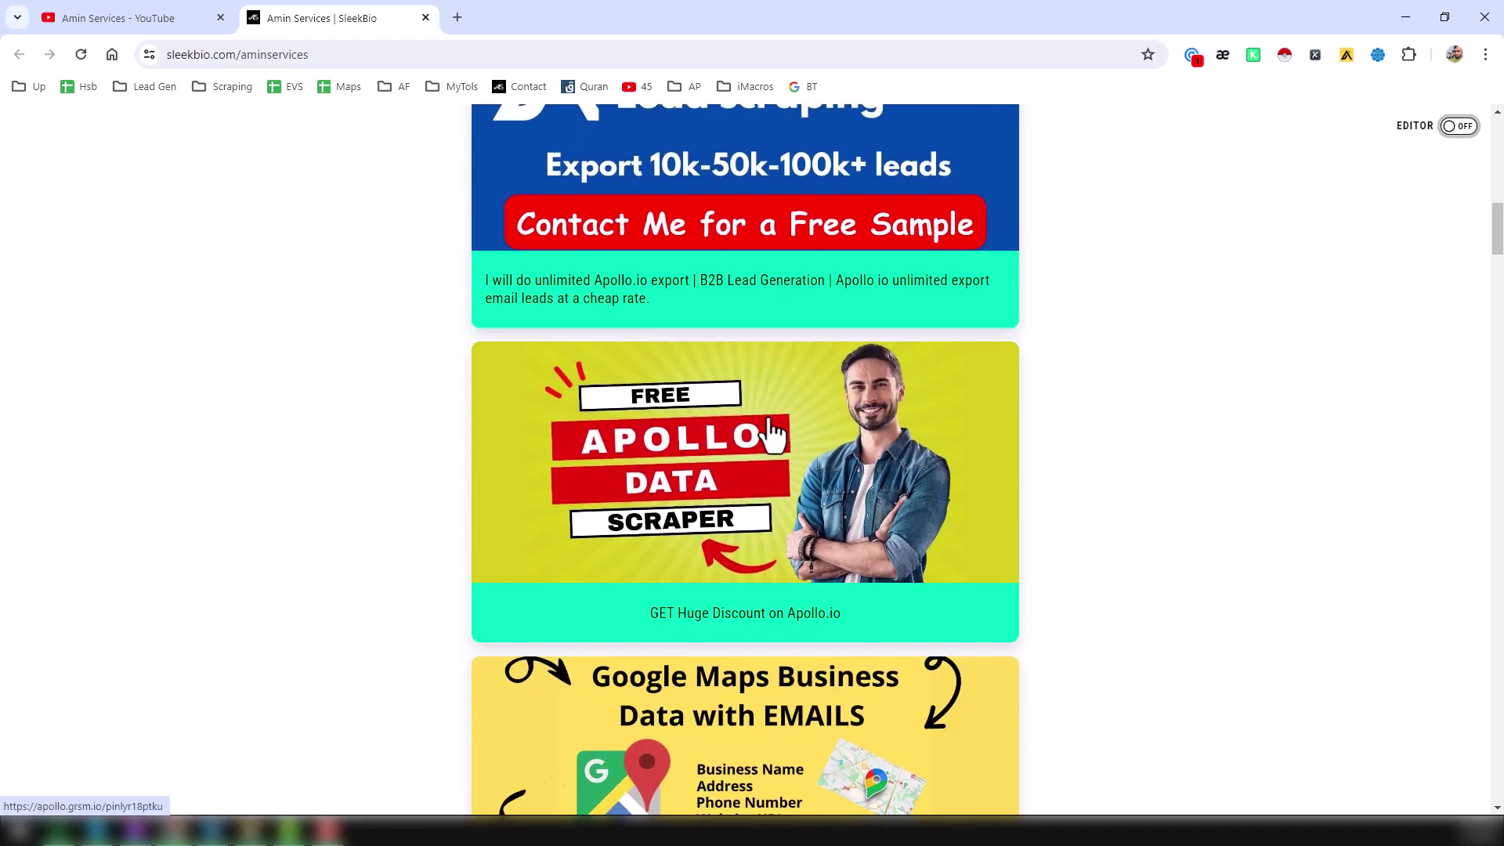
scroll(772, 437, down, 2)
scroll(772, 436, down, 2)
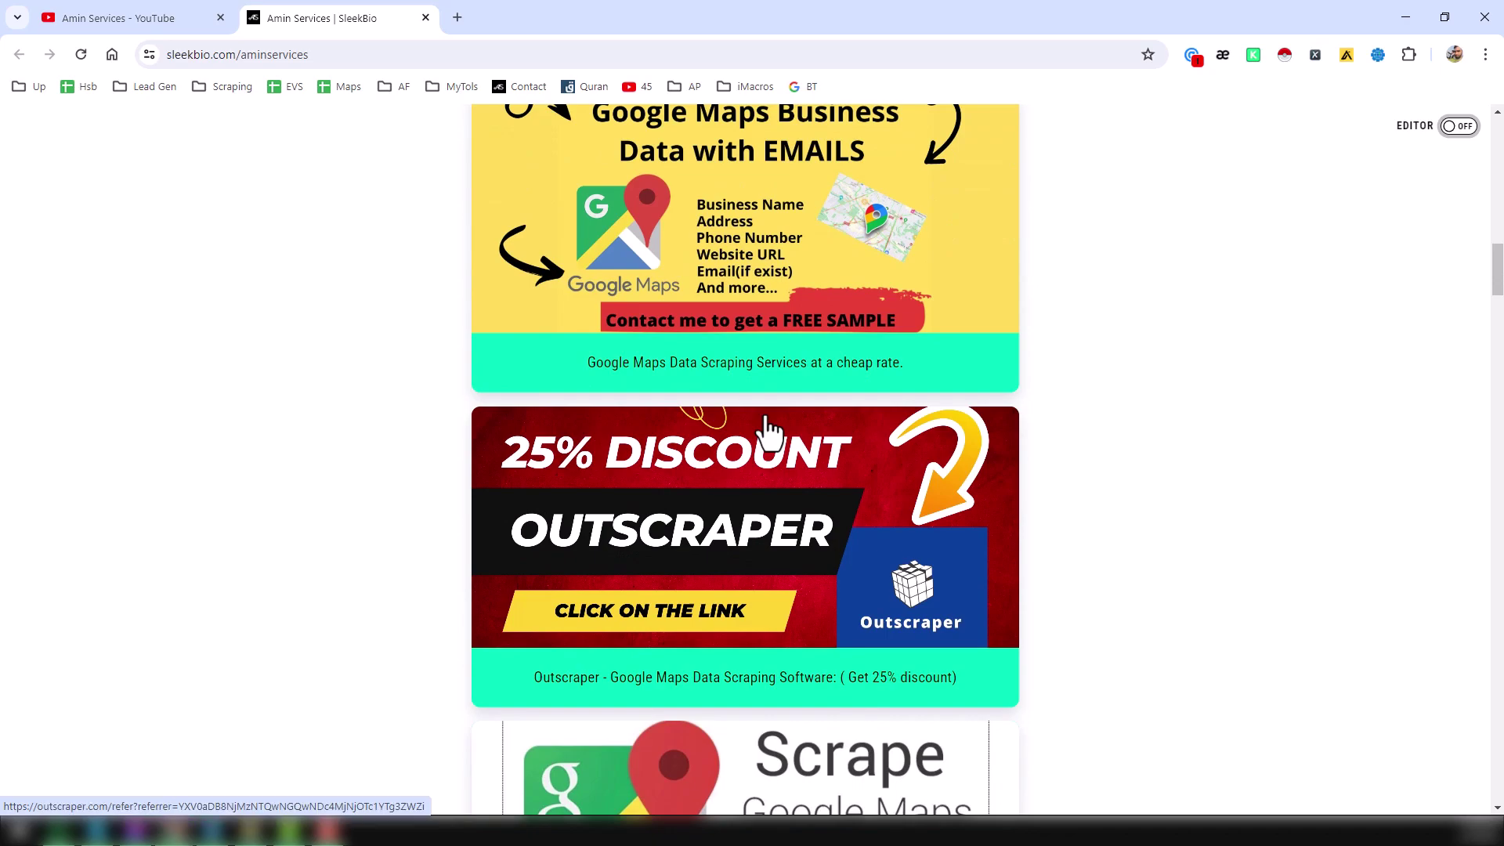
scroll(767, 430, down, 2)
scroll(766, 430, down, 2)
scroll(765, 433, down, 2)
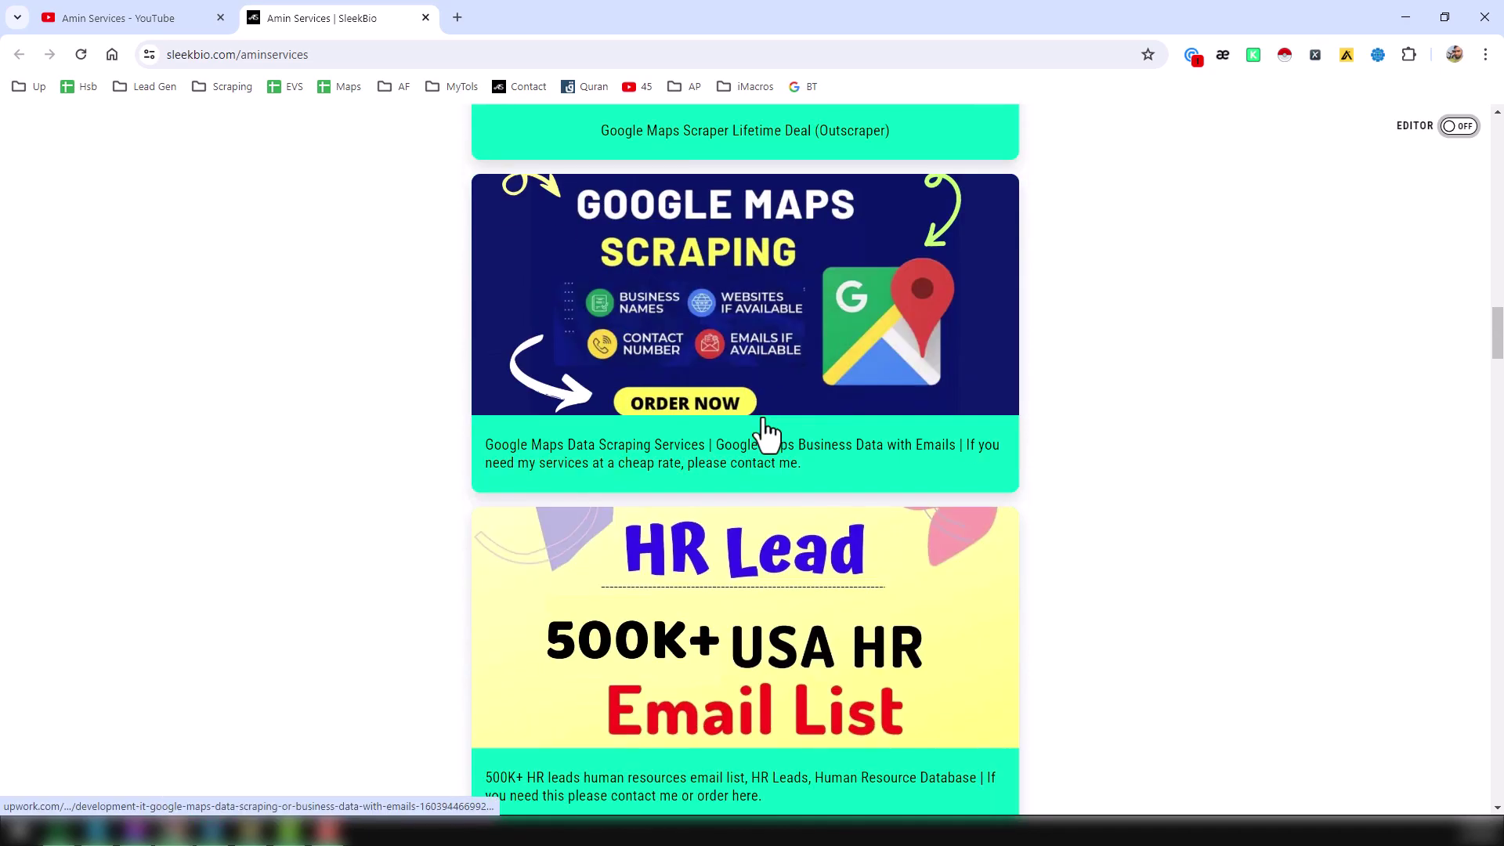
scroll(767, 433, down, 2)
scroll(762, 430, down, 3)
scroll(765, 430, down, 2)
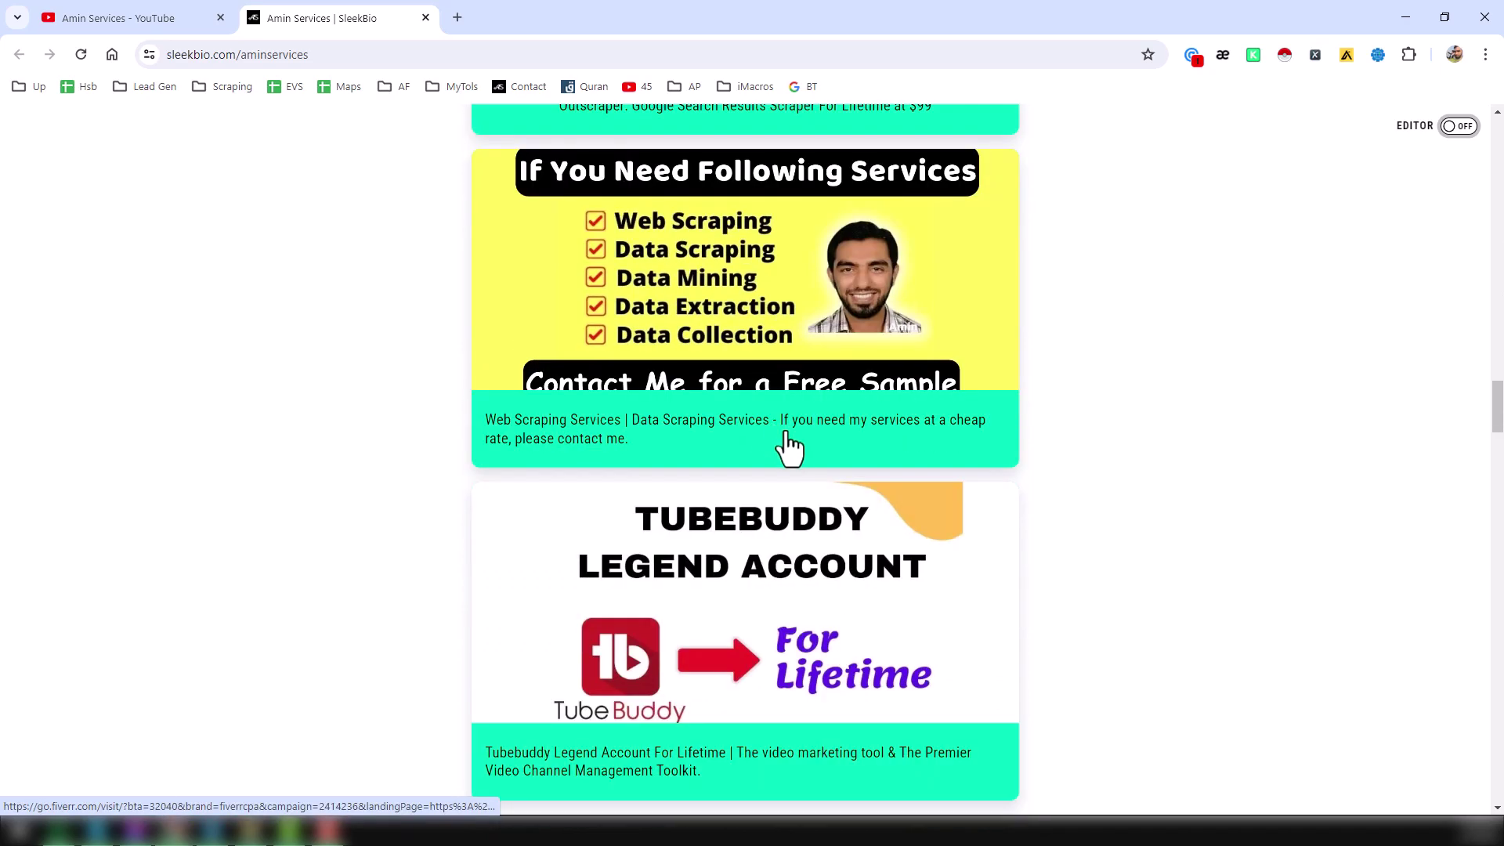
scroll(788, 444, down, 2)
scroll(789, 447, down, 2)
scroll(792, 448, down, 2)
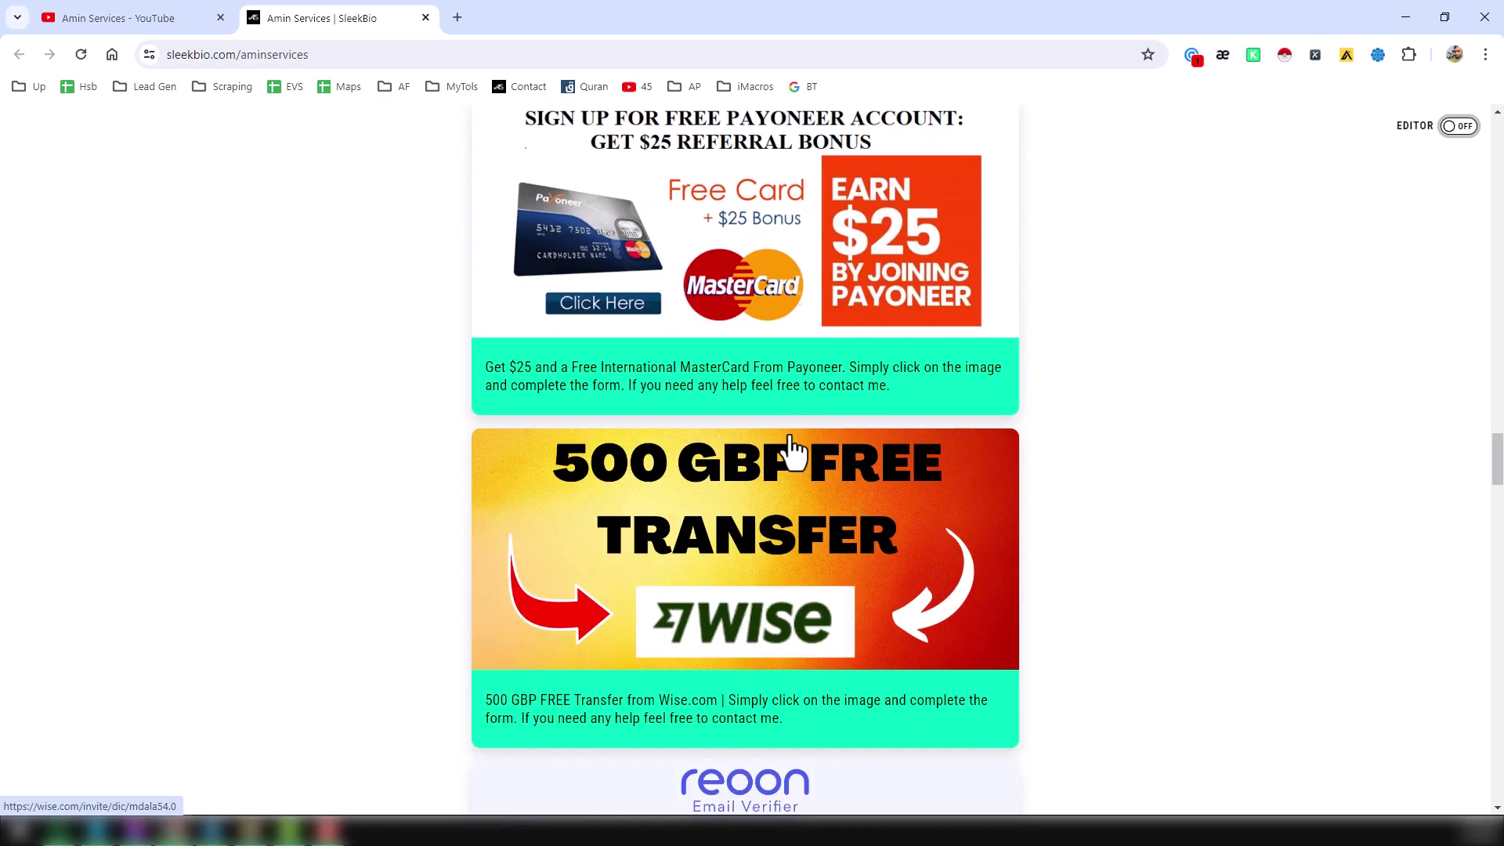
scroll(793, 449, down, 2)
scroll(794, 449, down, 1)
scroll(793, 449, down, 3)
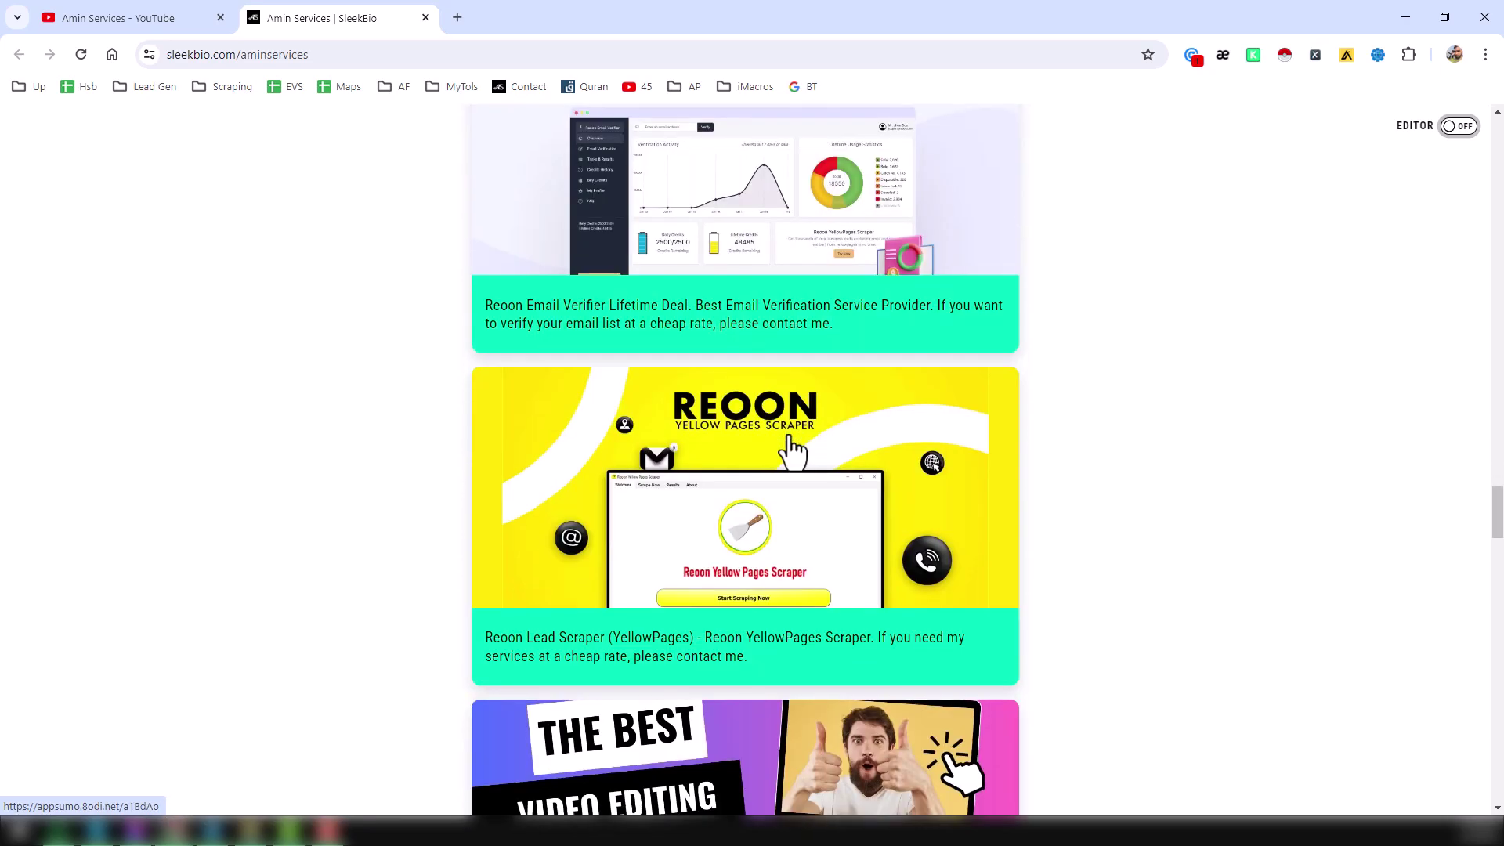
scroll(793, 449, down, 2)
scroll(788, 454, down, 4)
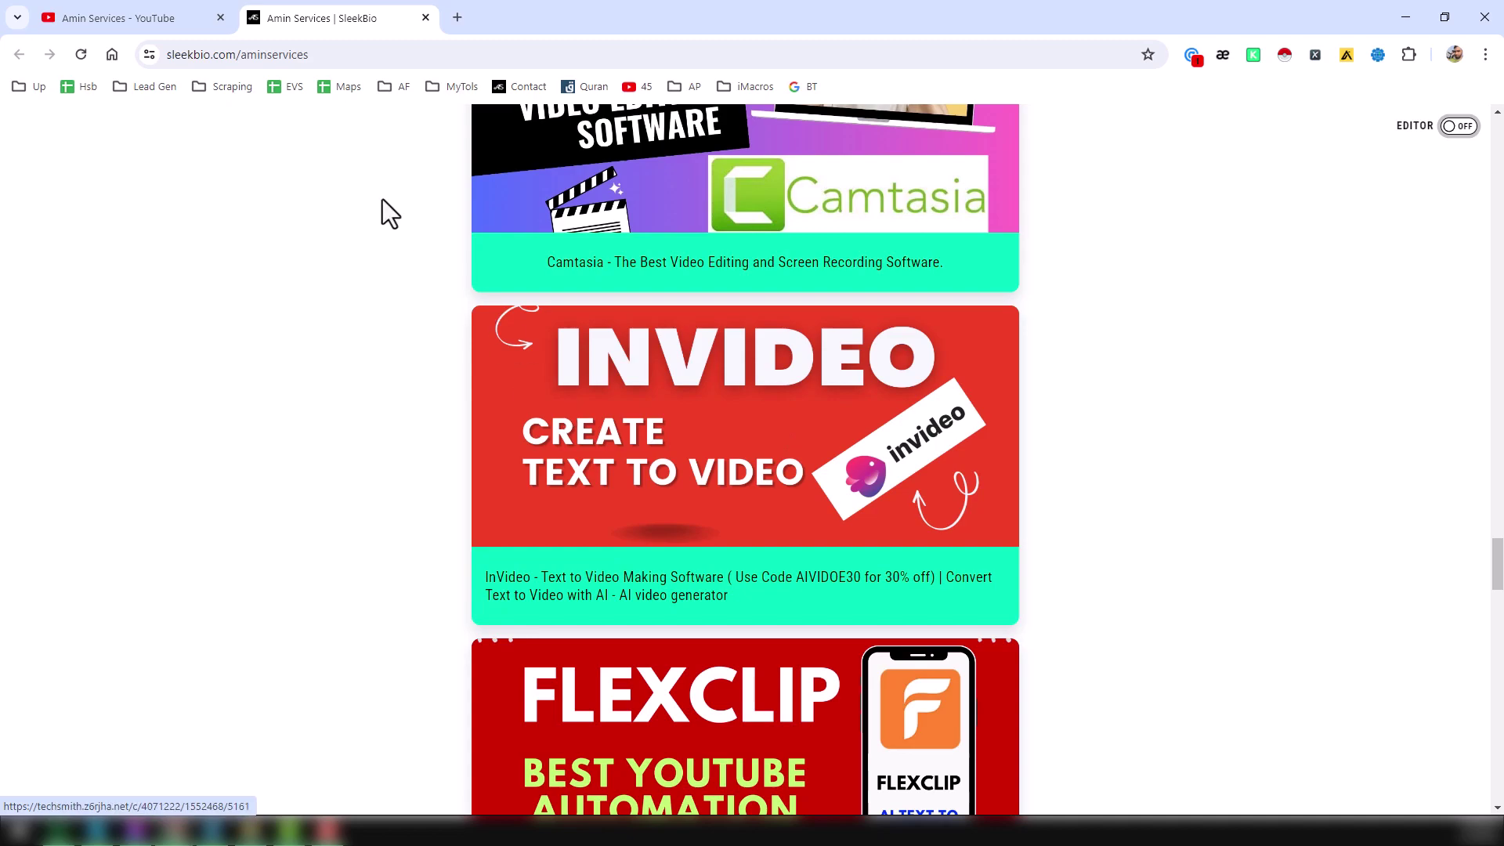
click(187, 18)
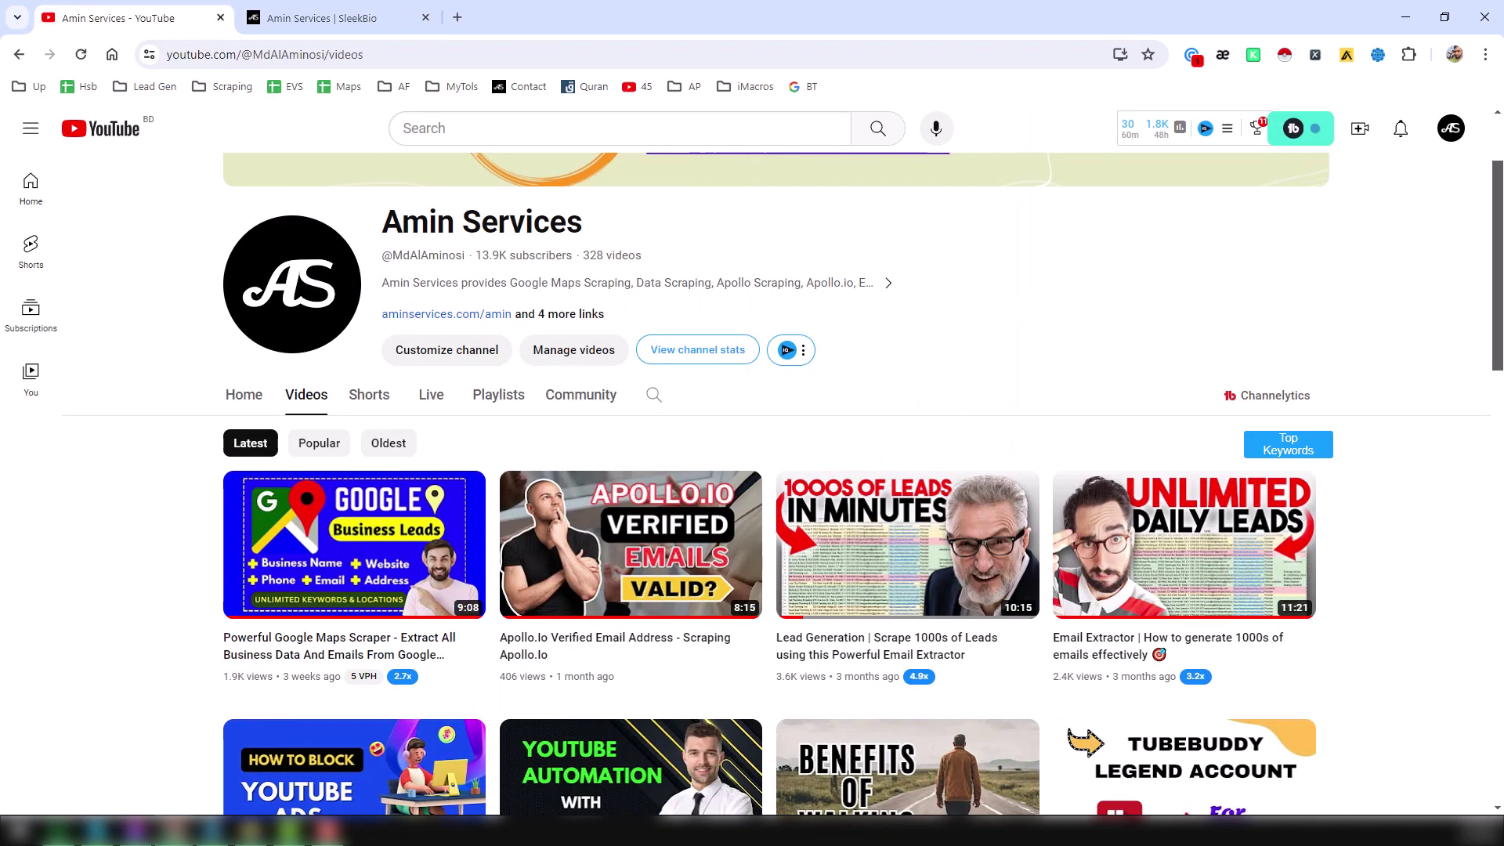
click(175, 830)
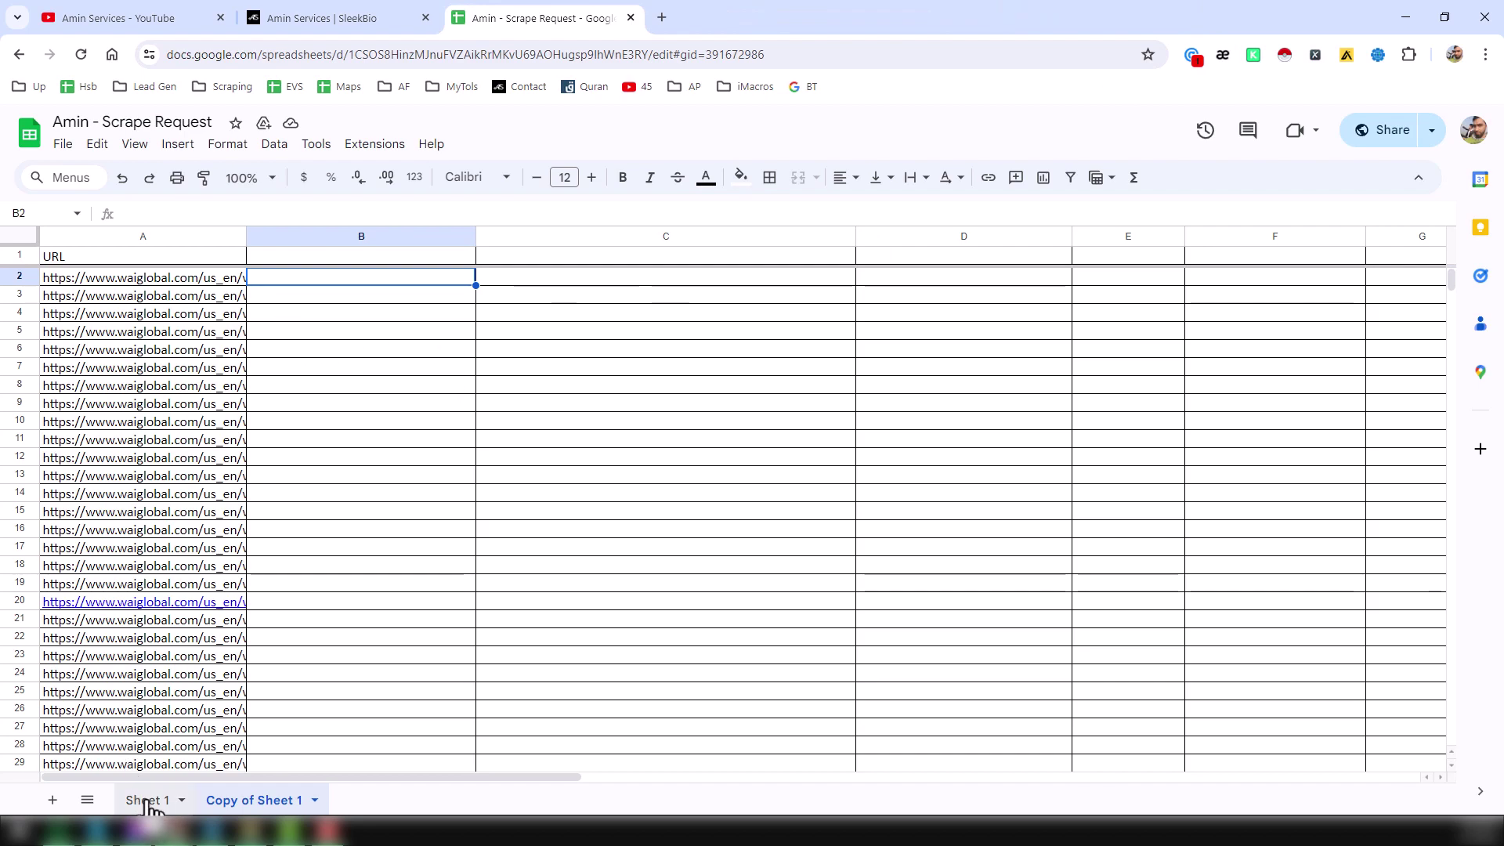
Step: Review Sheet 1's example Lester numbers and URLs, then select A2 on Copy of Sheet 1
click(147, 800)
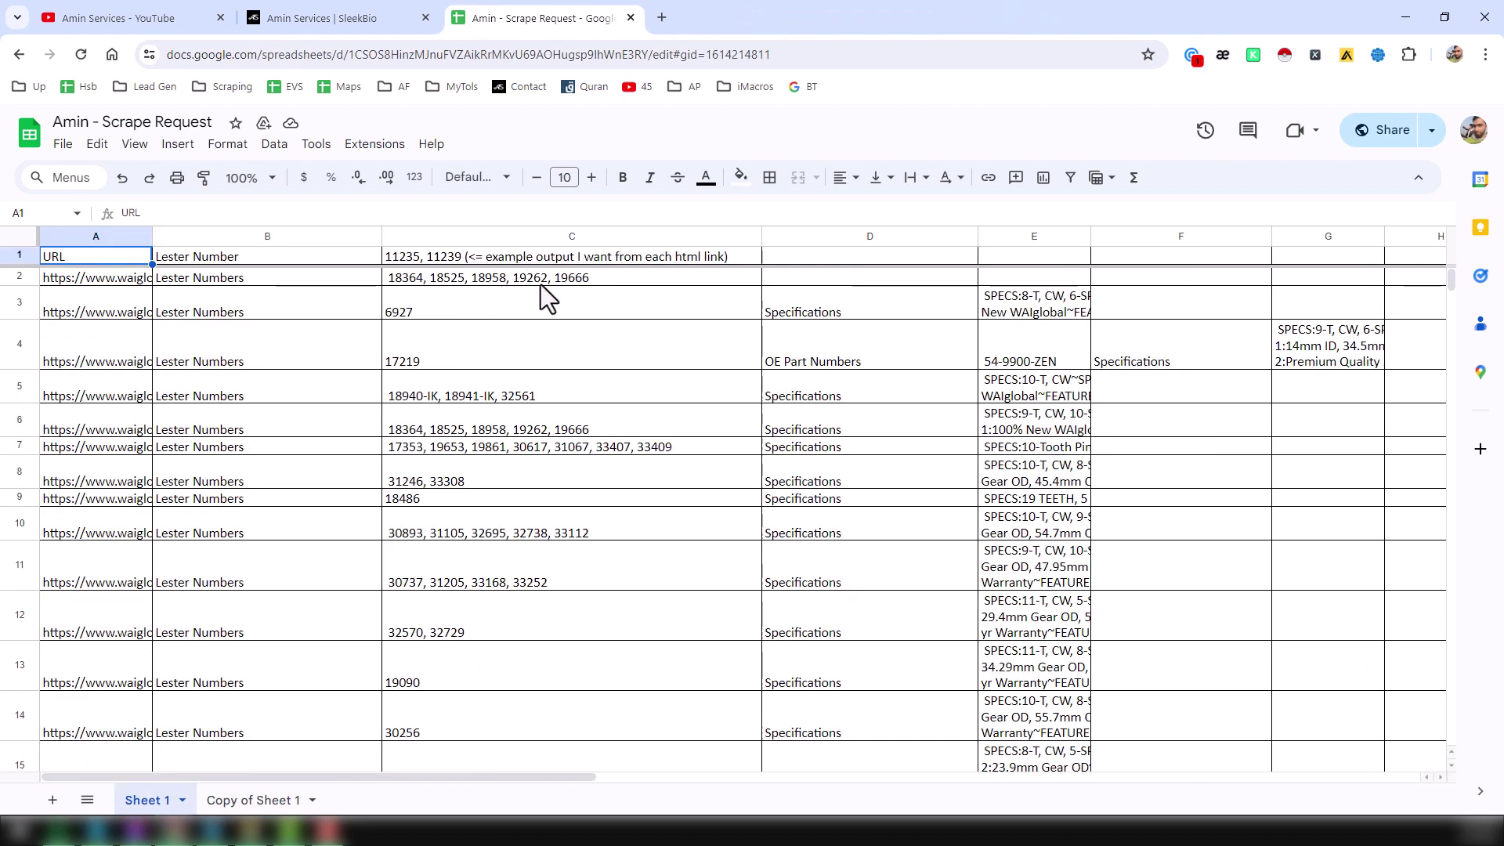
click(541, 285)
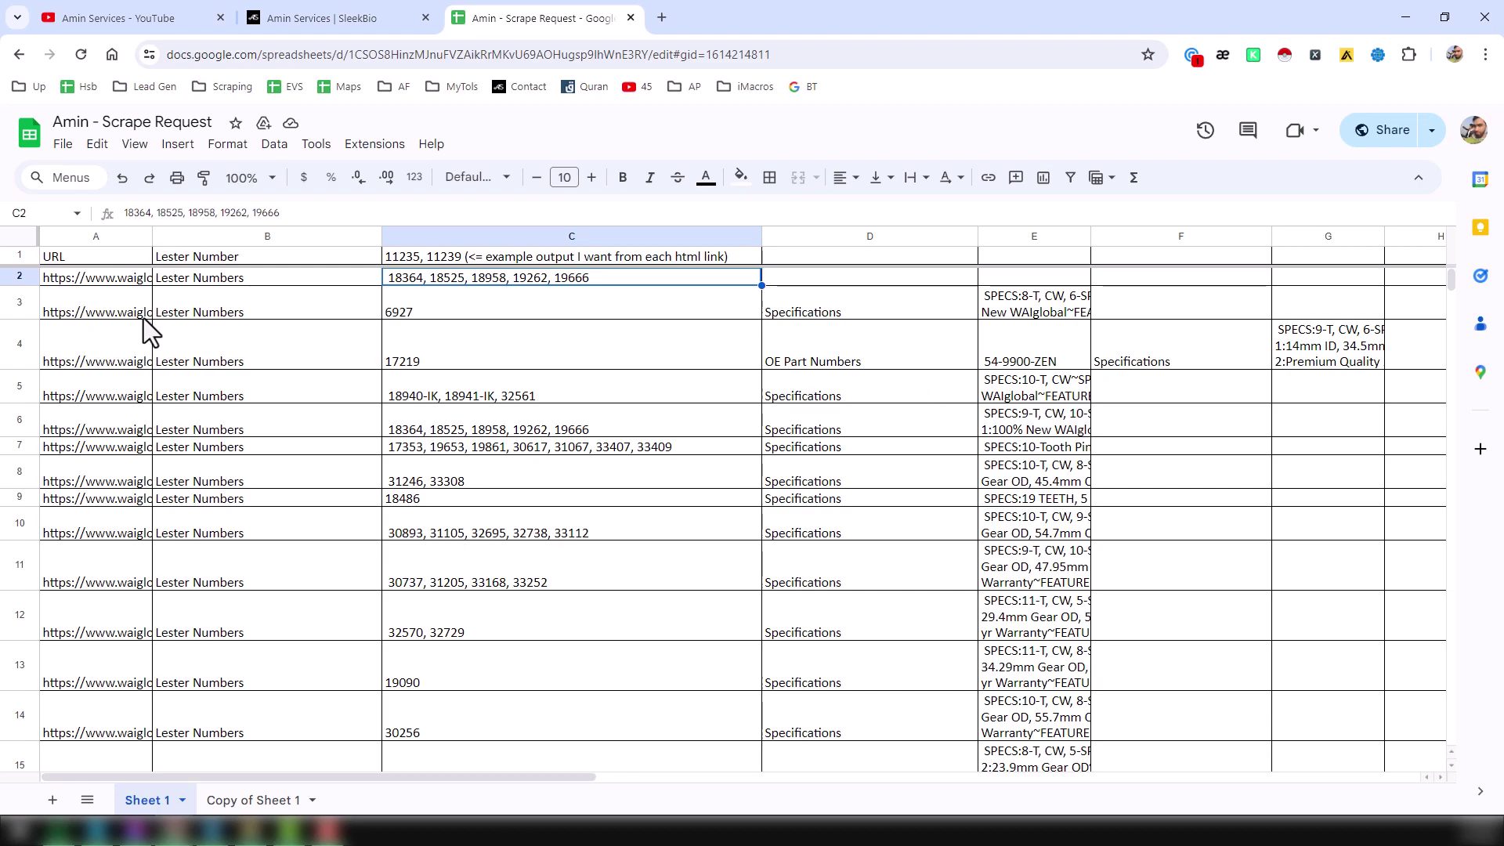
click(112, 237)
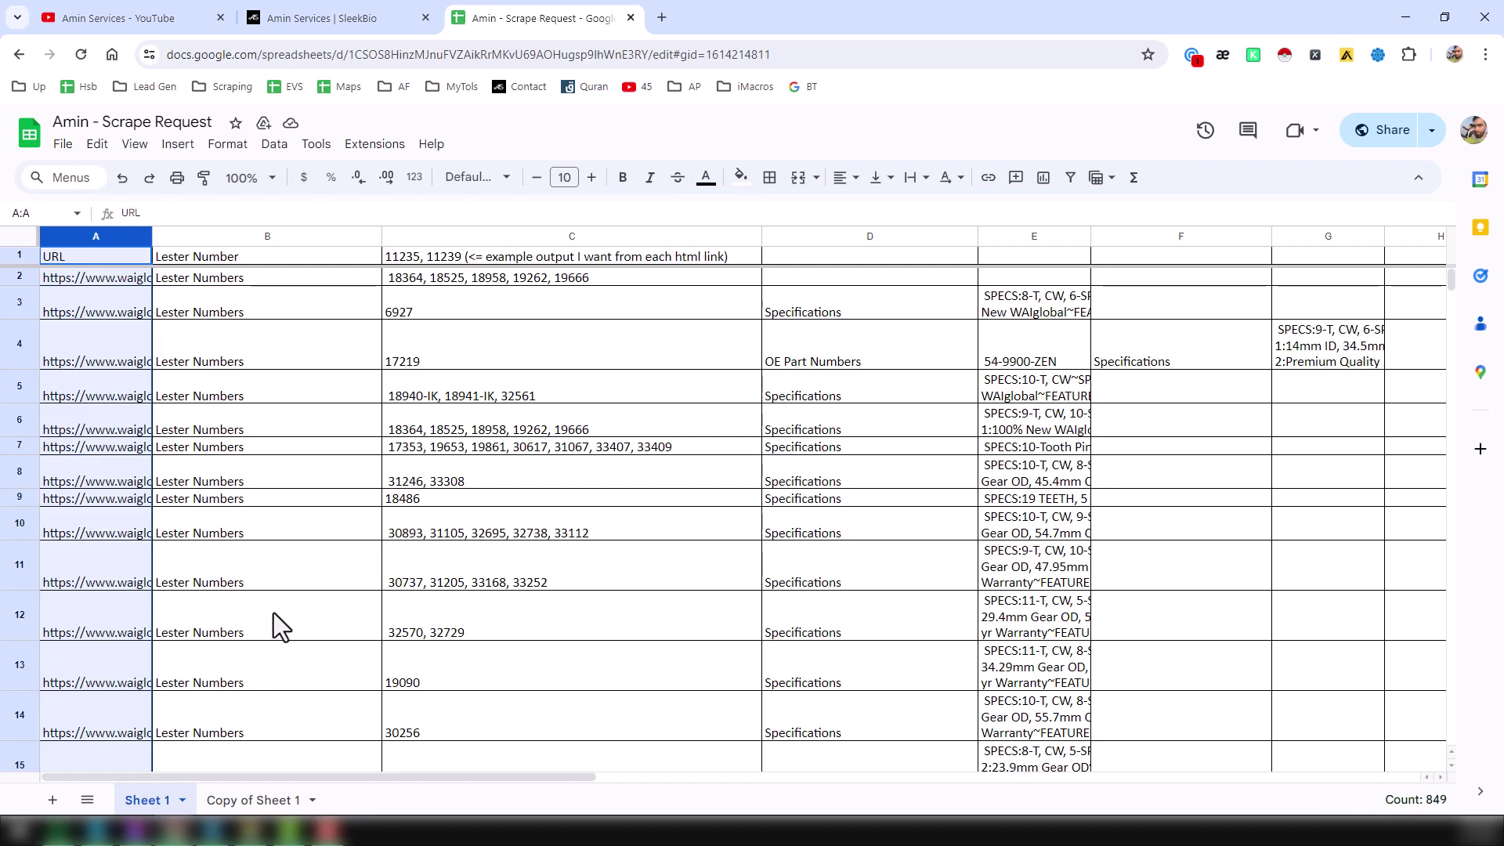
scroll(269, 609, down, 5)
scroll(262, 604, down, 5)
scroll(153, 588, up, 5)
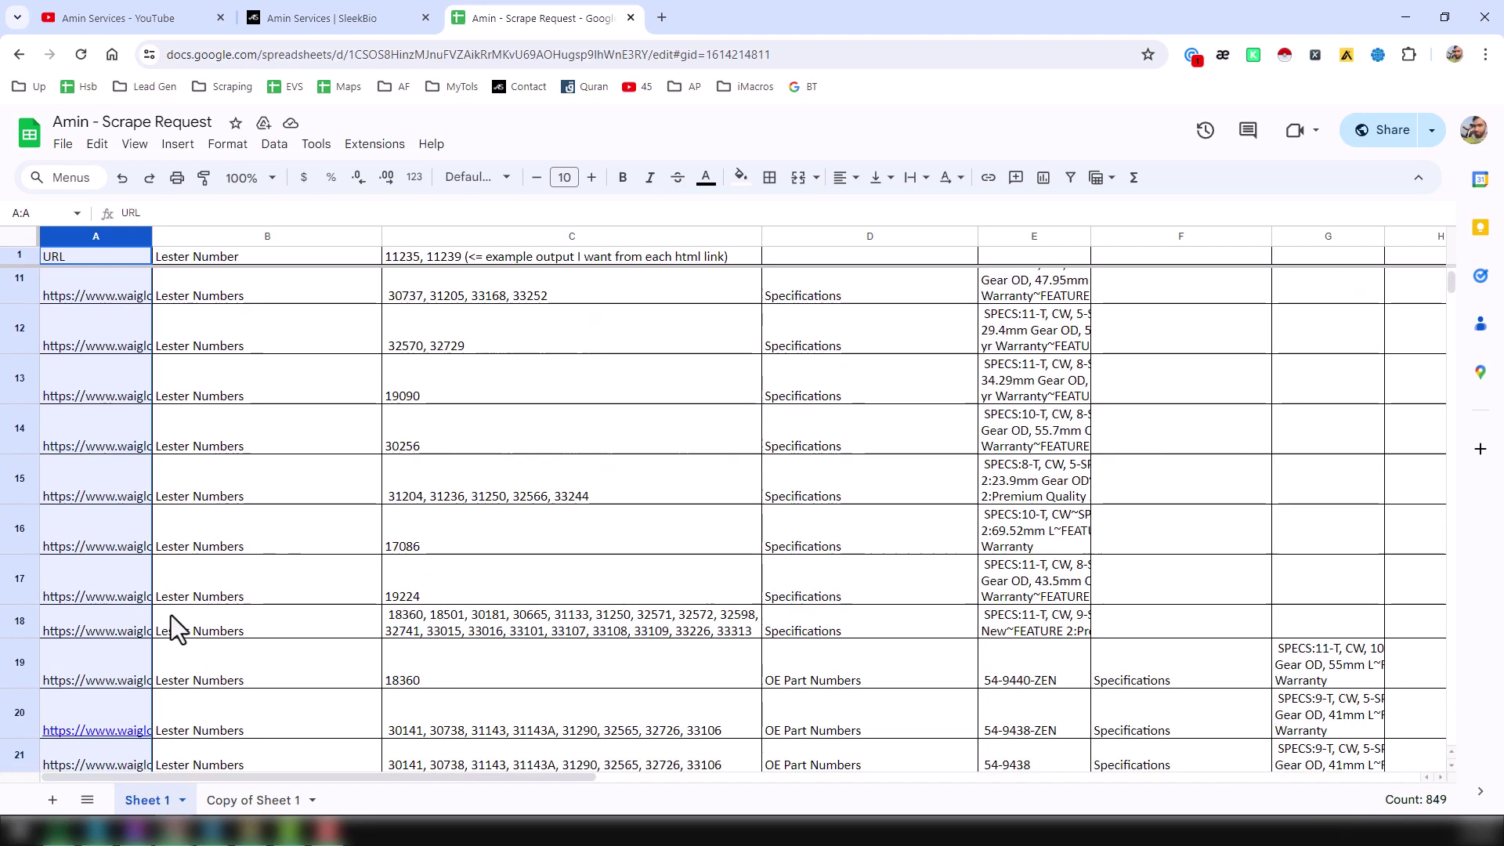
scroll(171, 622, up, 3)
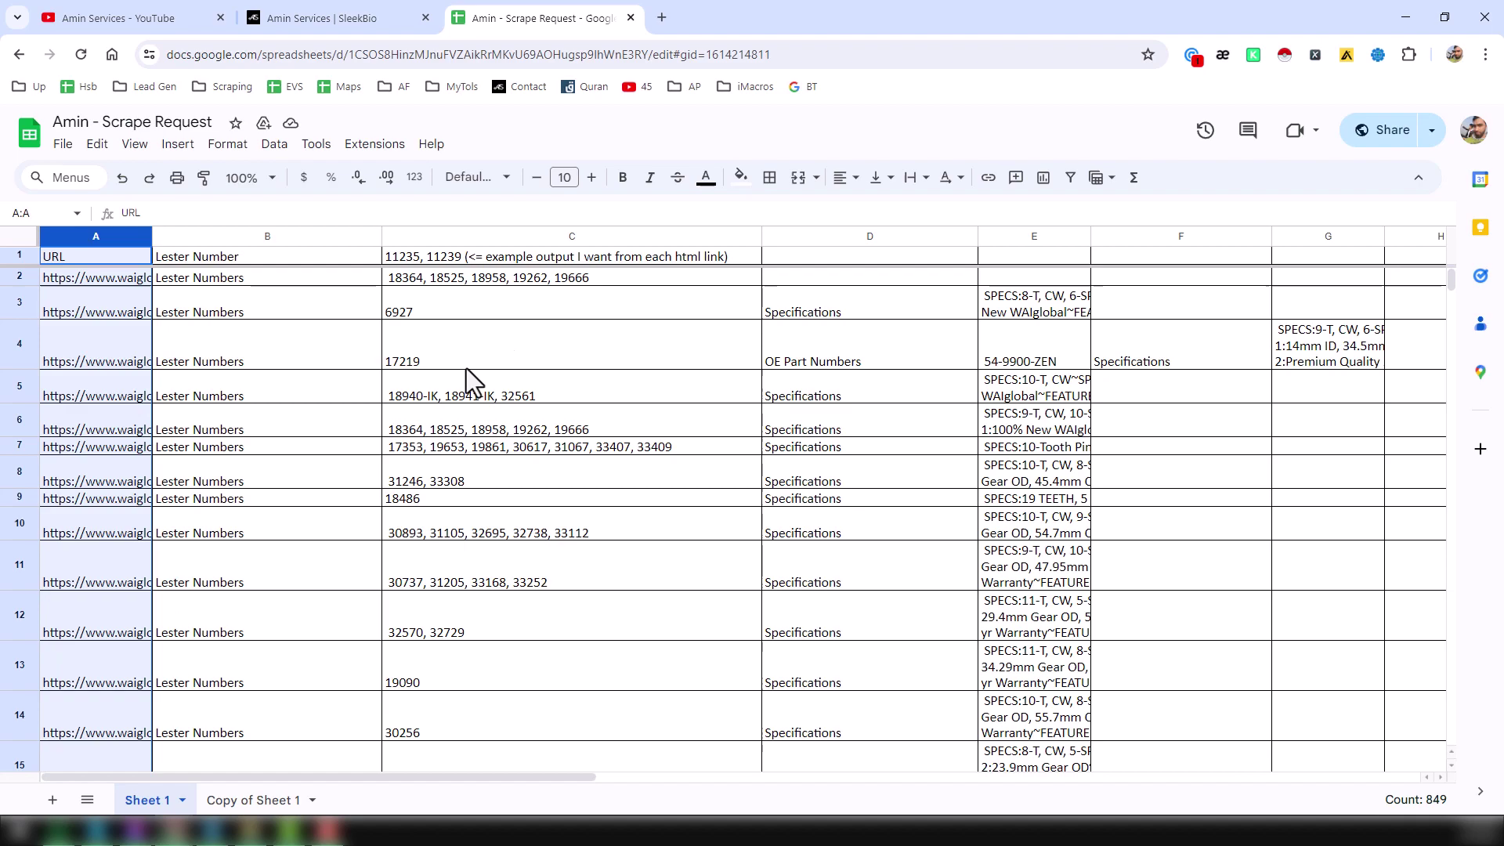
click(318, 278)
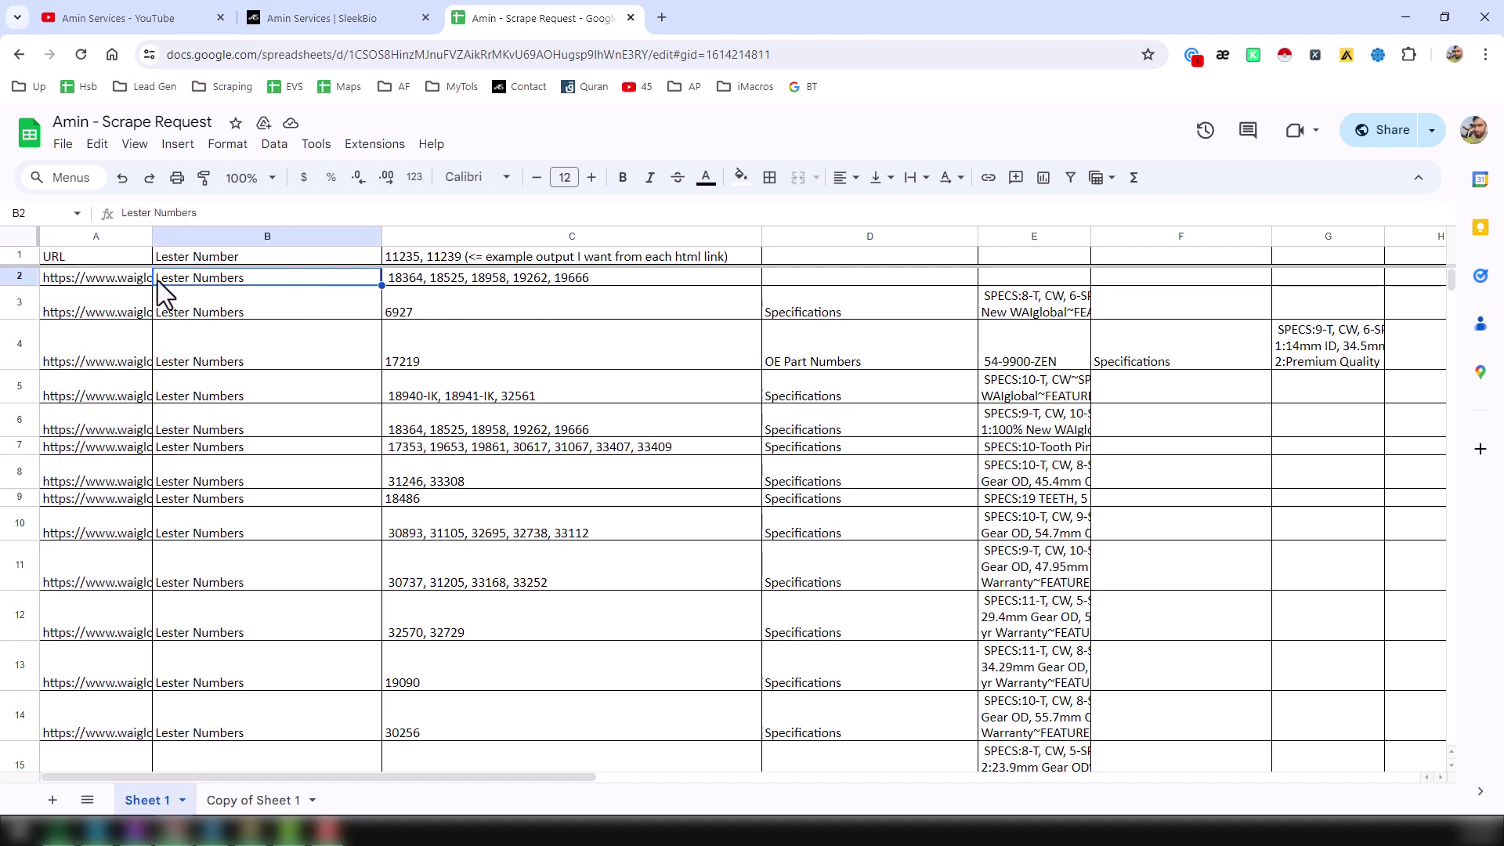
click(131, 277)
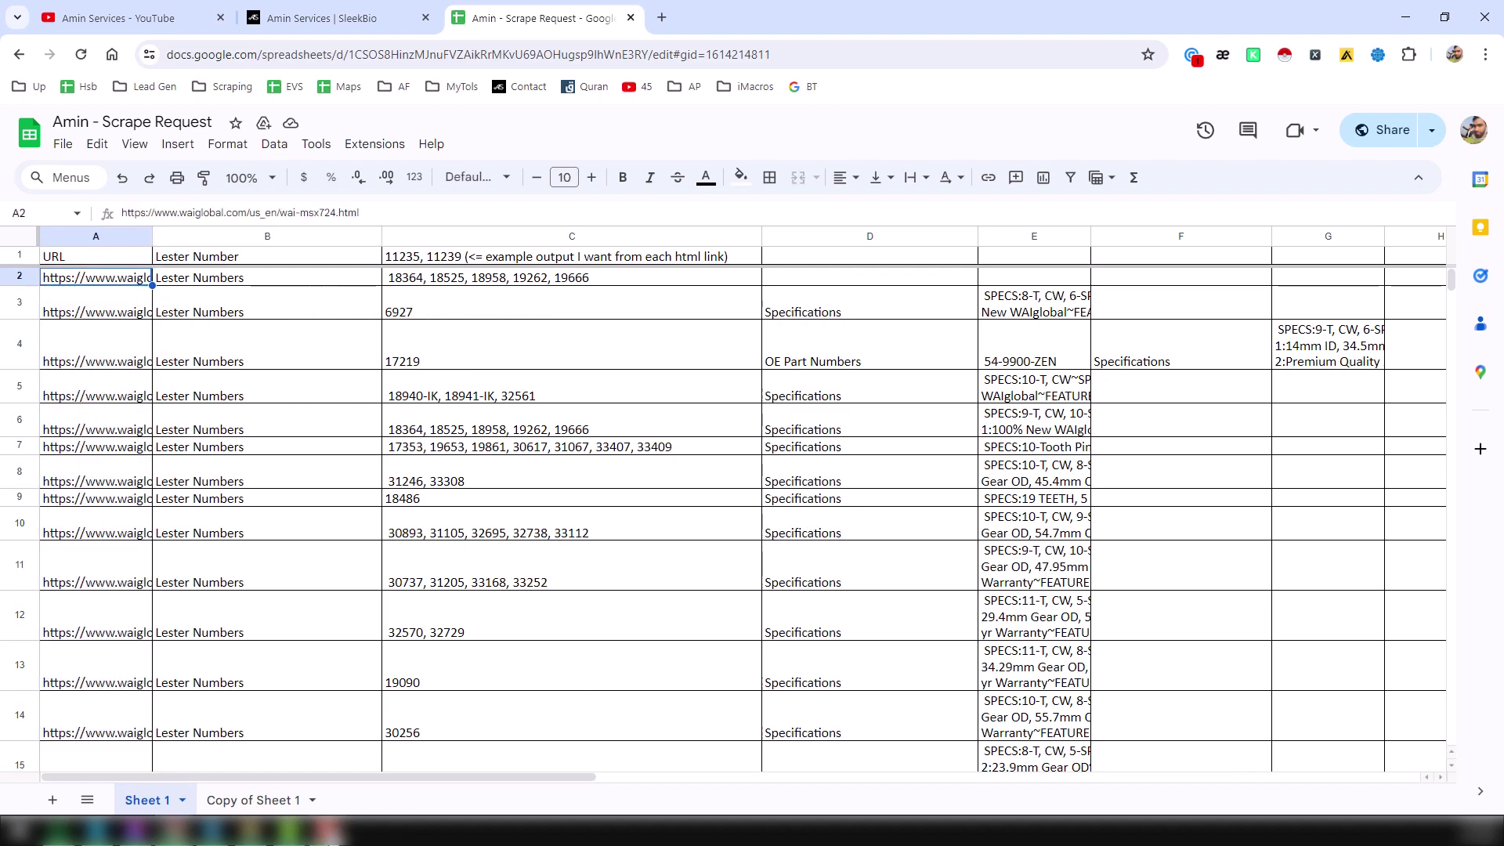
click(261, 801)
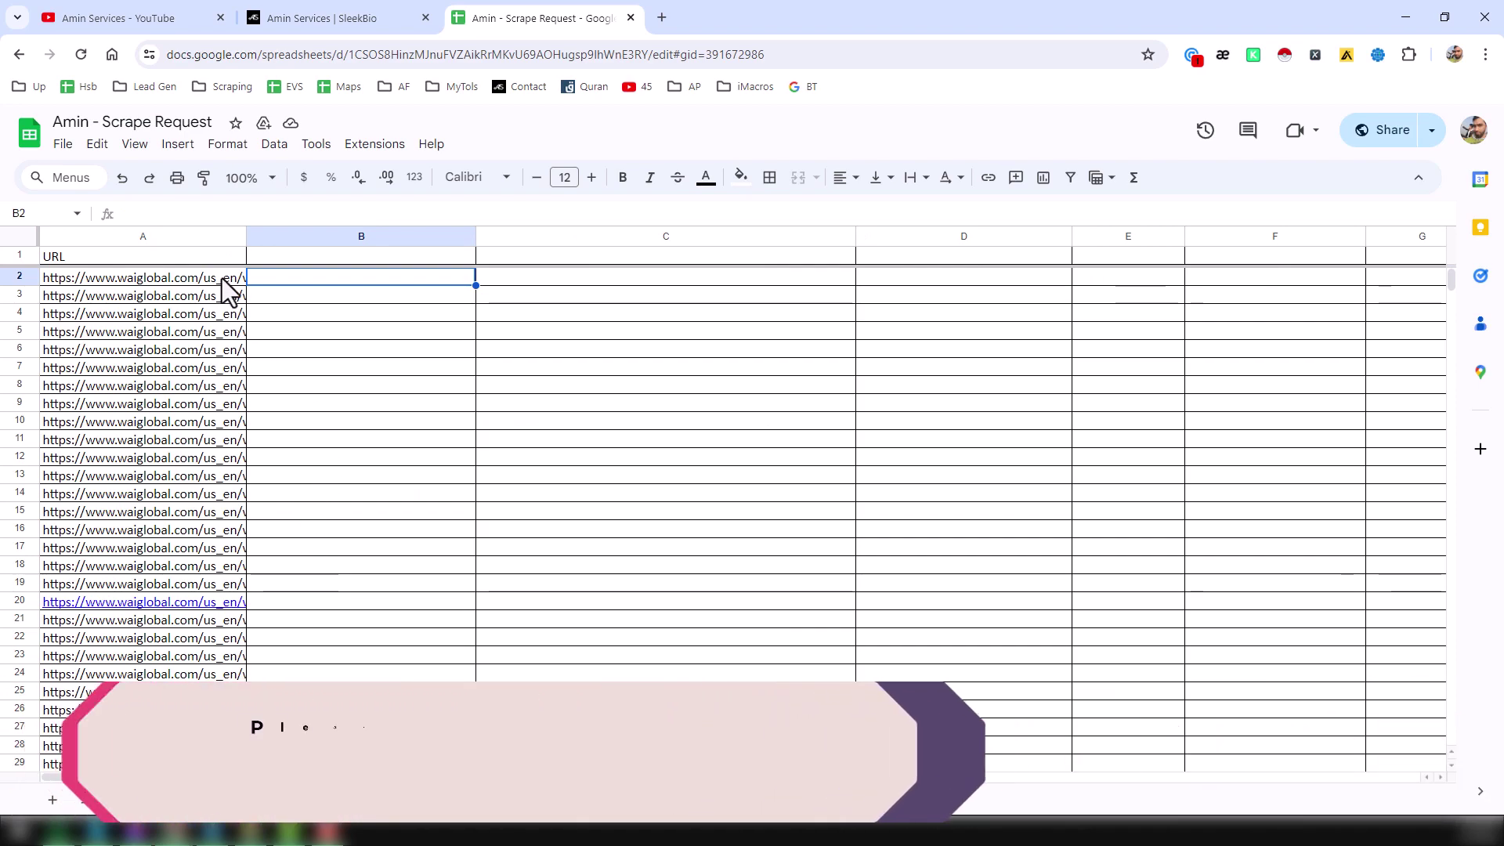
click(223, 281)
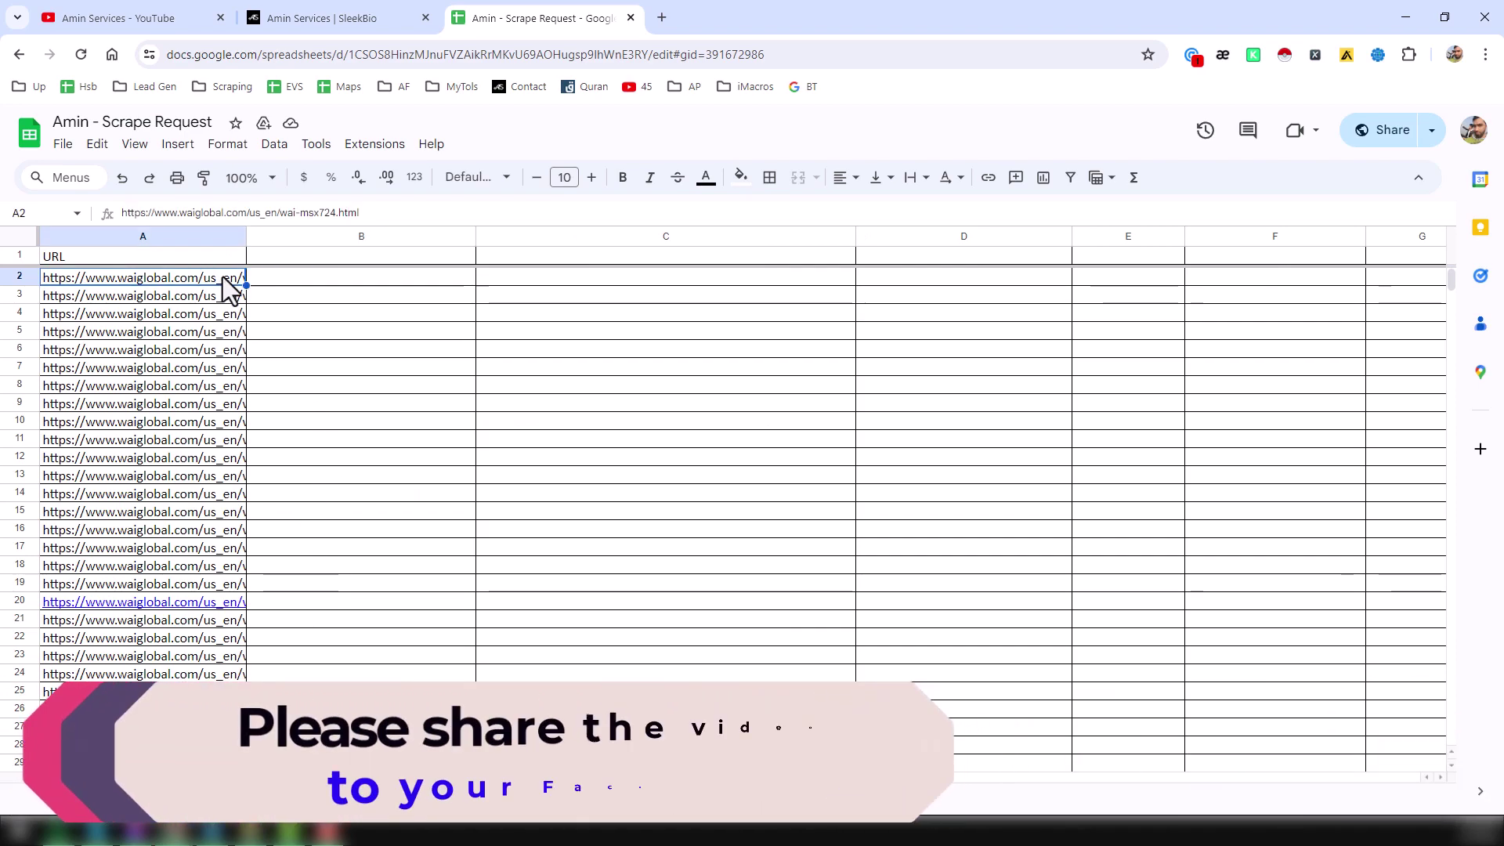
Step: Load the first product URL in a new tab, pass verification, and view the MSX724 Lester numbers
click(663, 18)
text(https://www.waiglobal.com/us_en/wai-msx724.html)
key(Return)
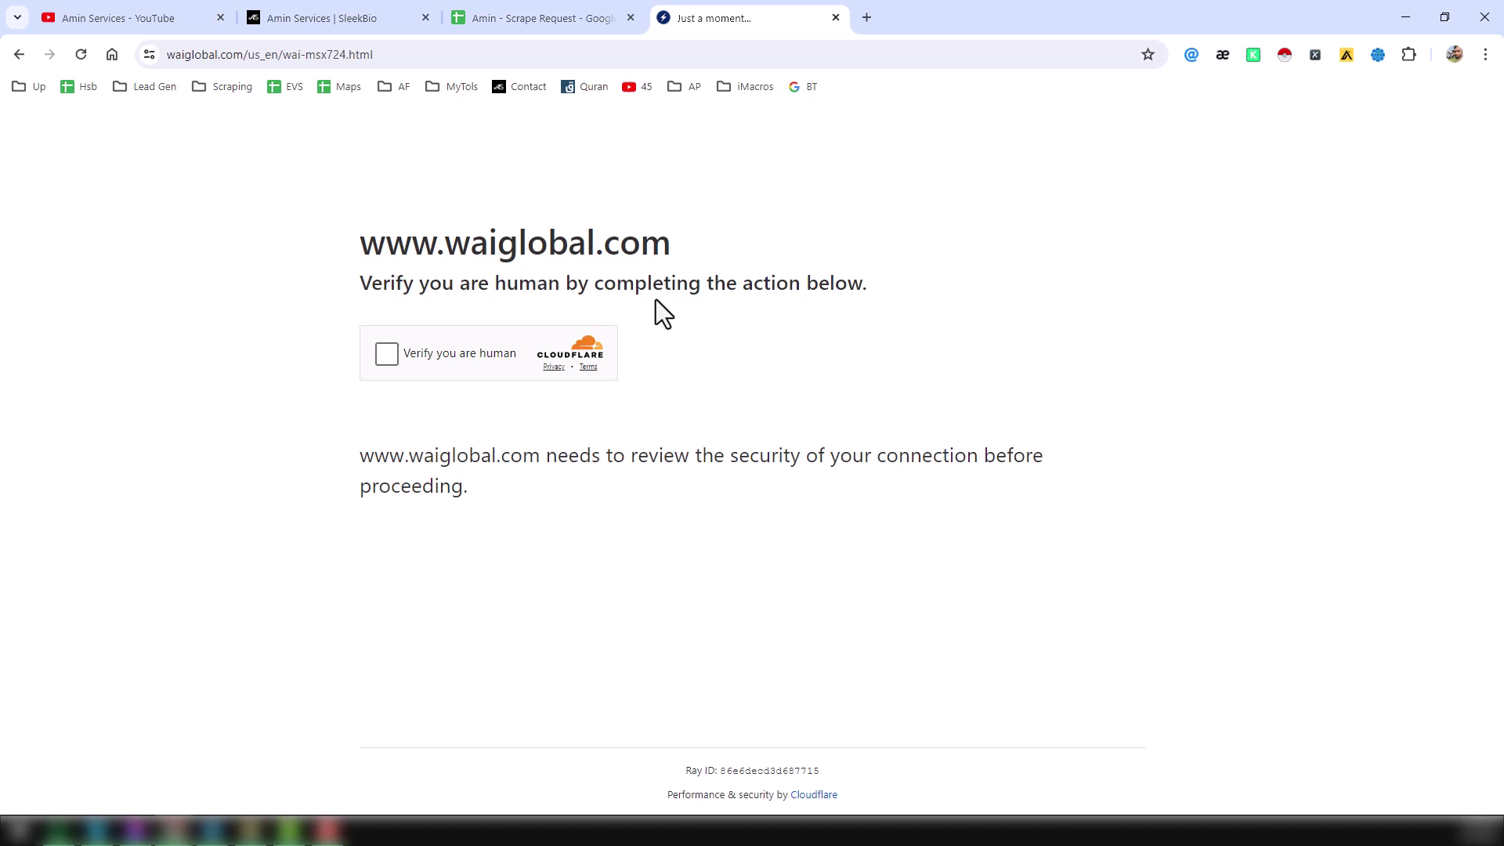
click(385, 356)
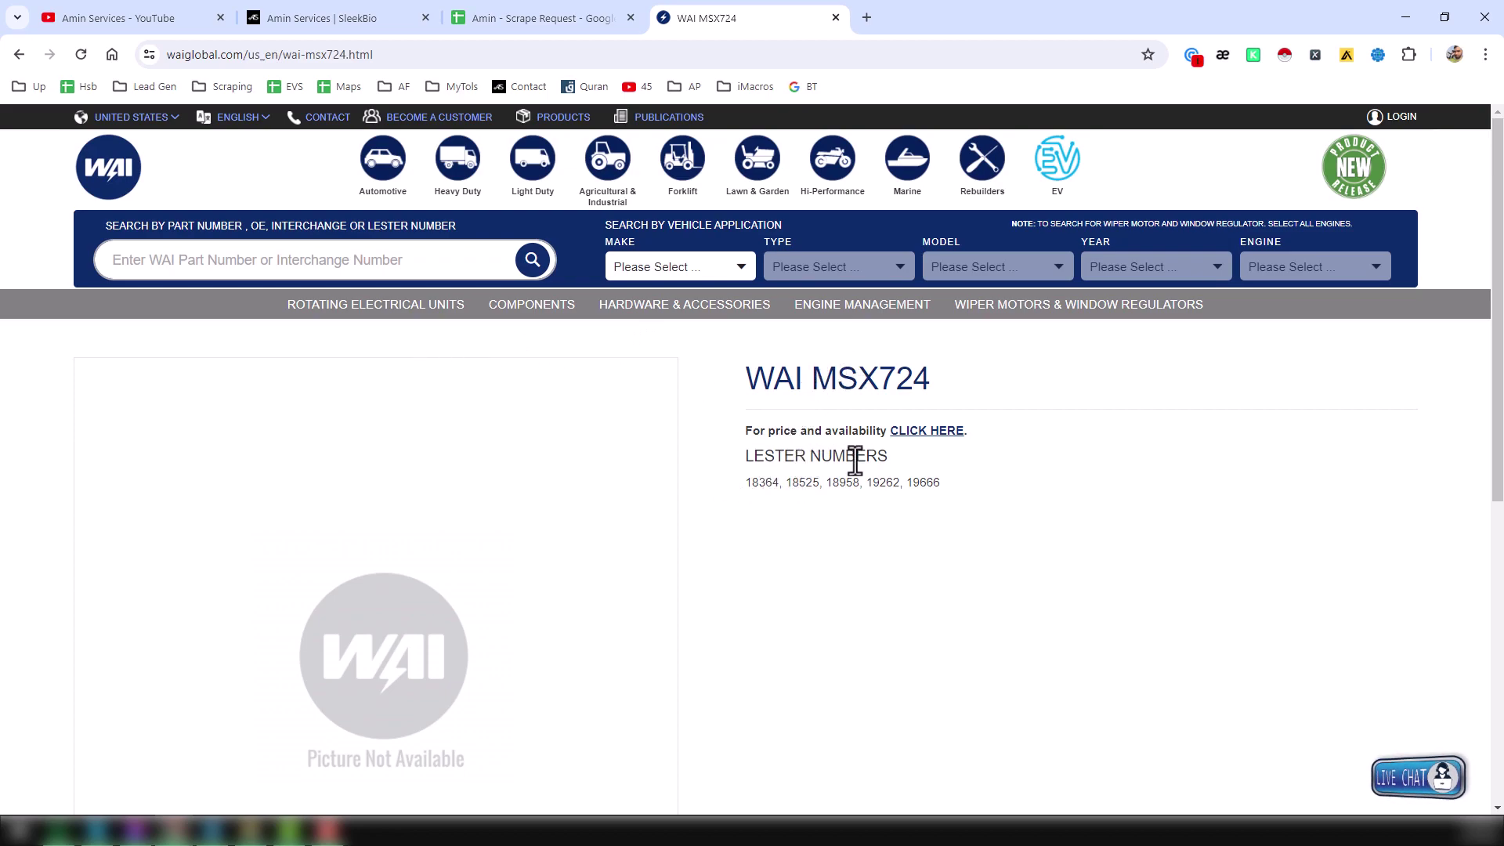
drag(740, 487, 908, 490)
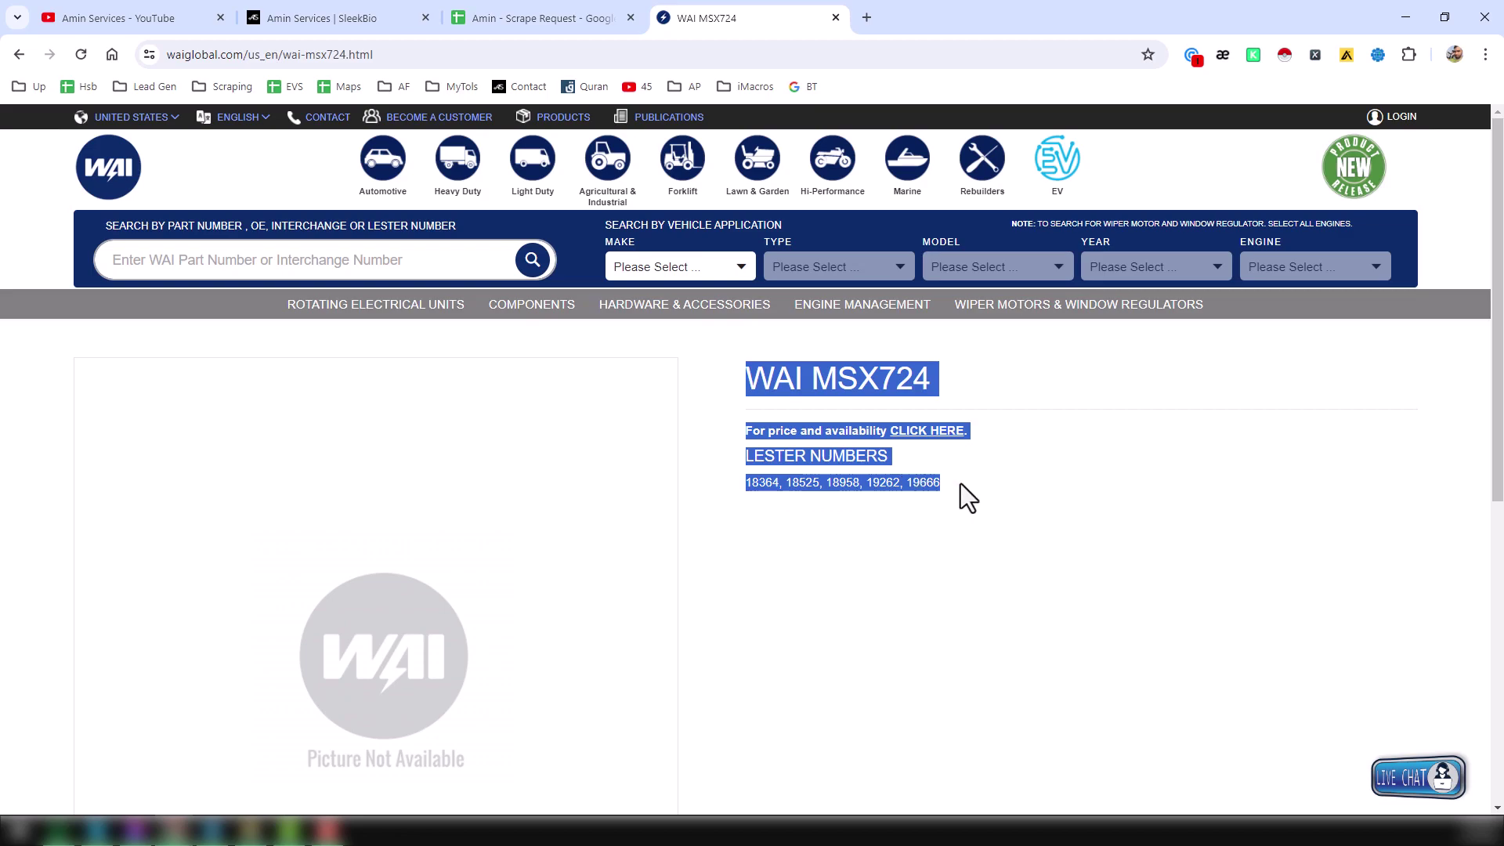
click(1004, 485)
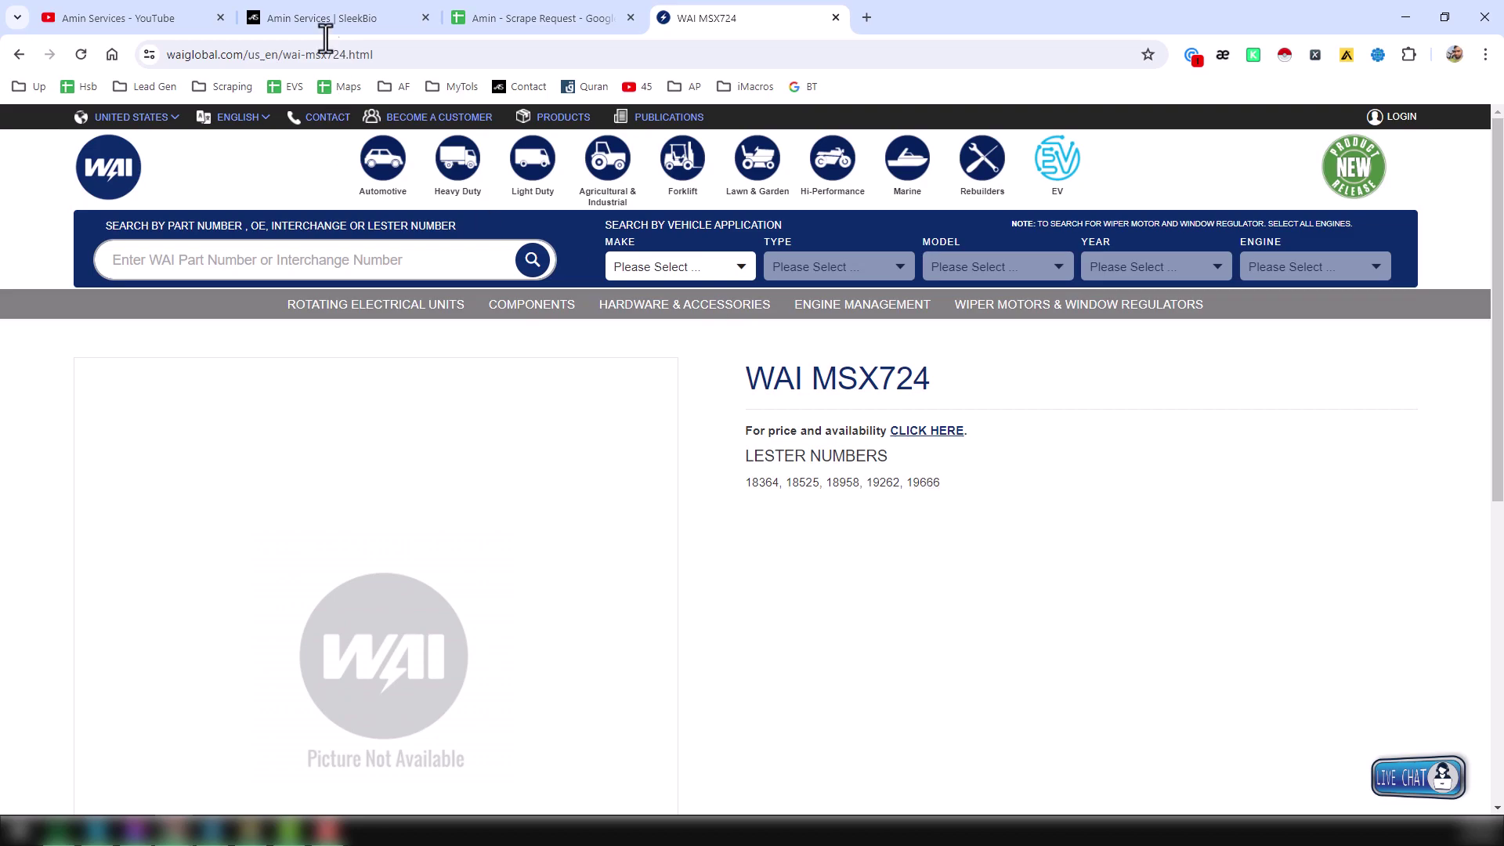
Step: Compare the MSX724 Lester numbers on the product page with empty cell B2 in the sheet
click(499, 24)
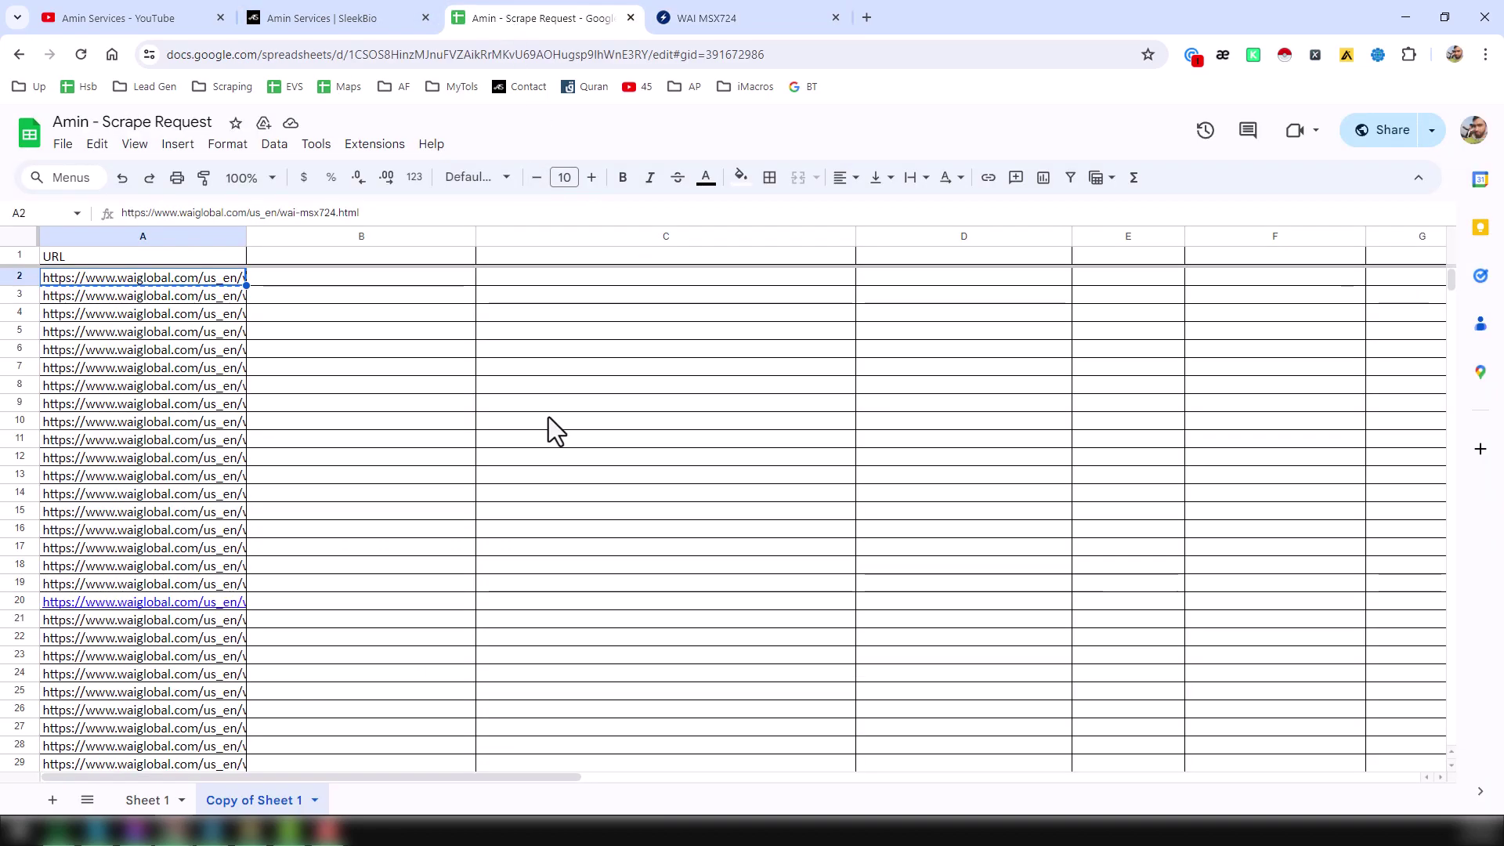
click(175, 17)
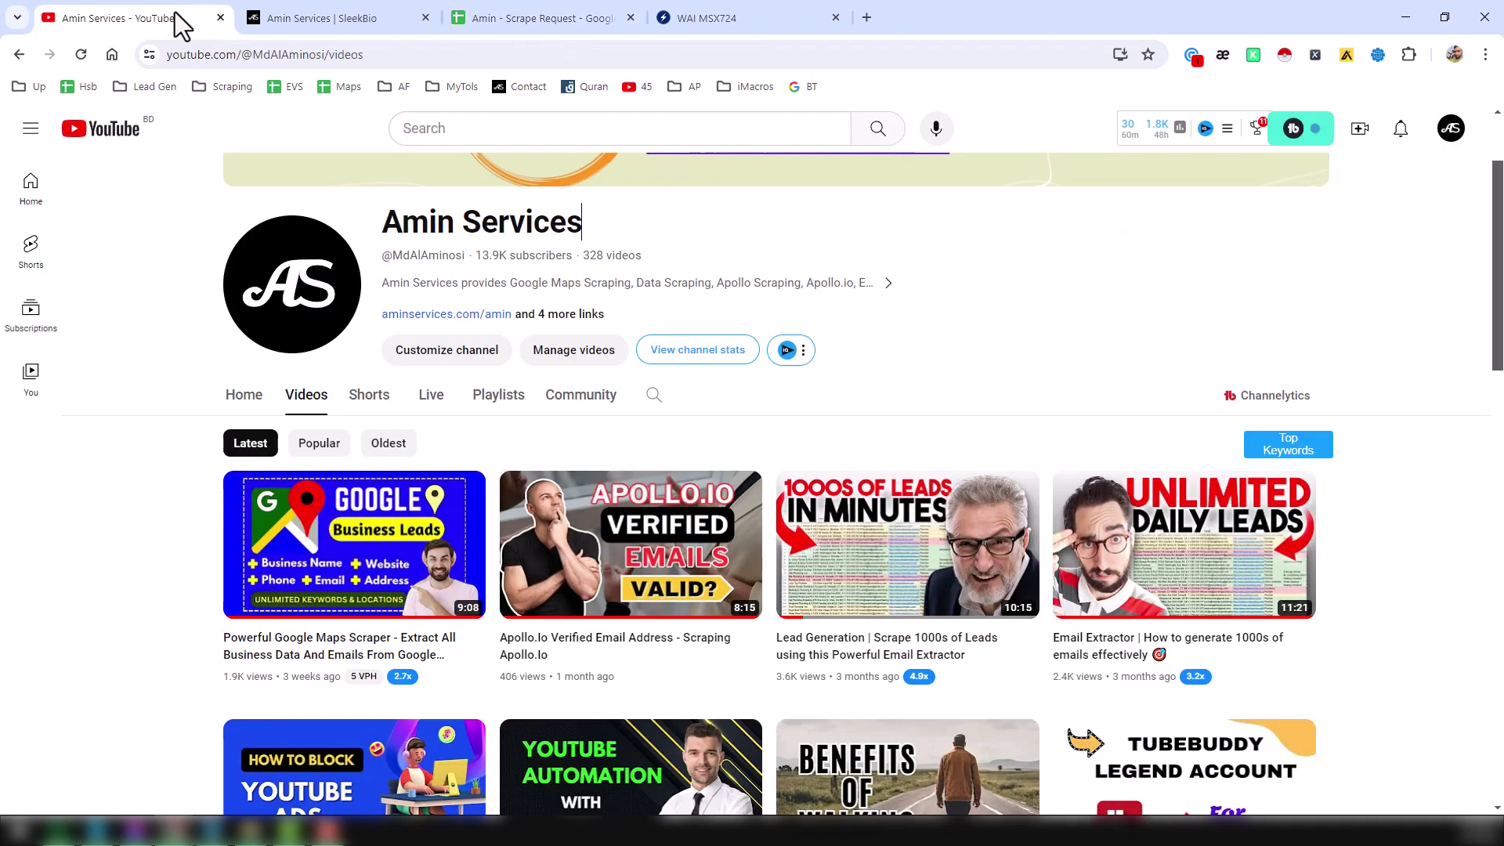
click(548, 18)
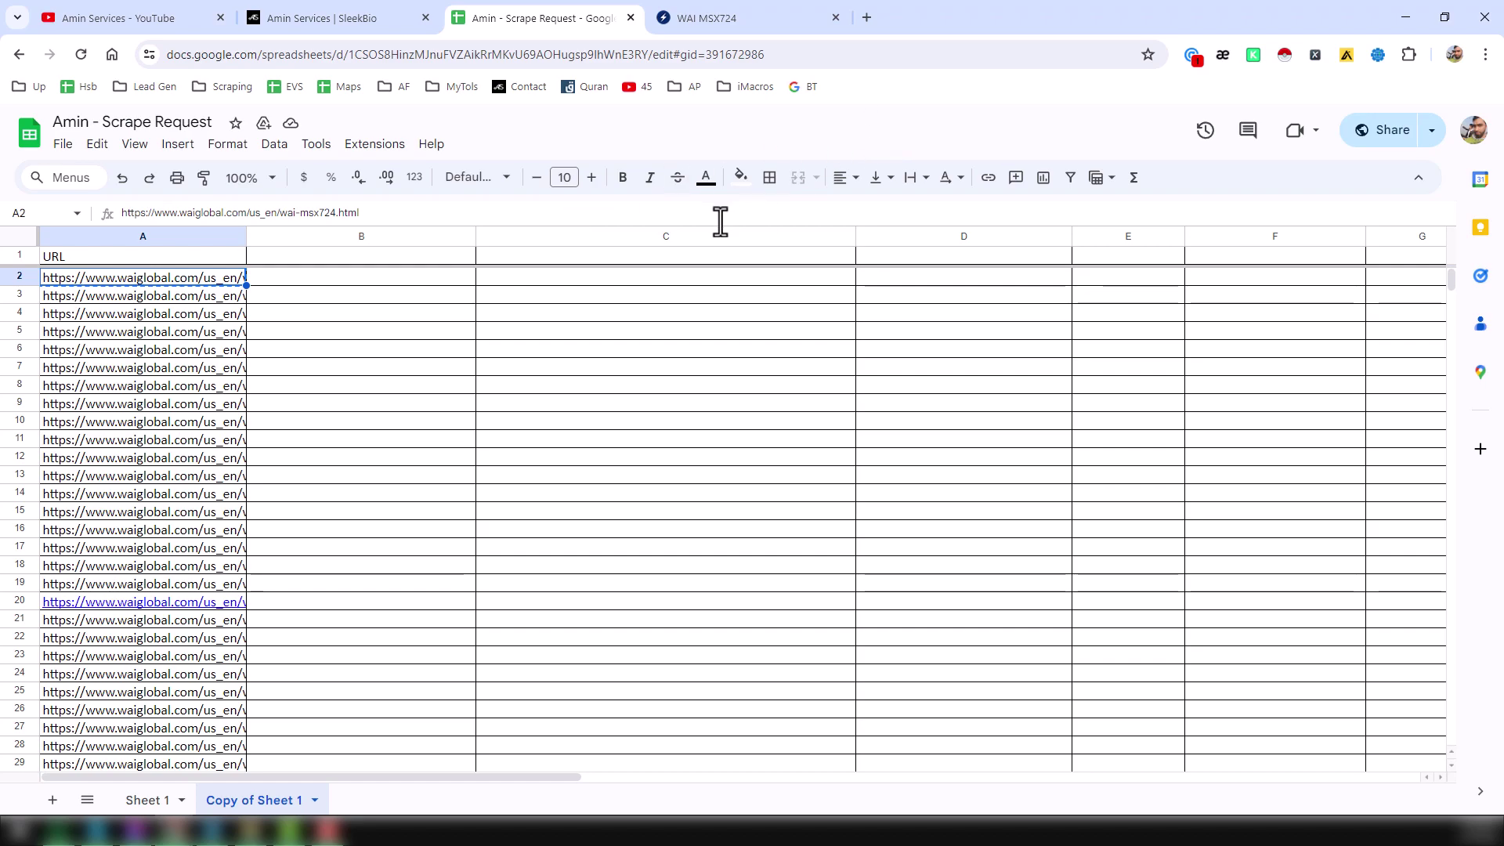
click(196, 26)
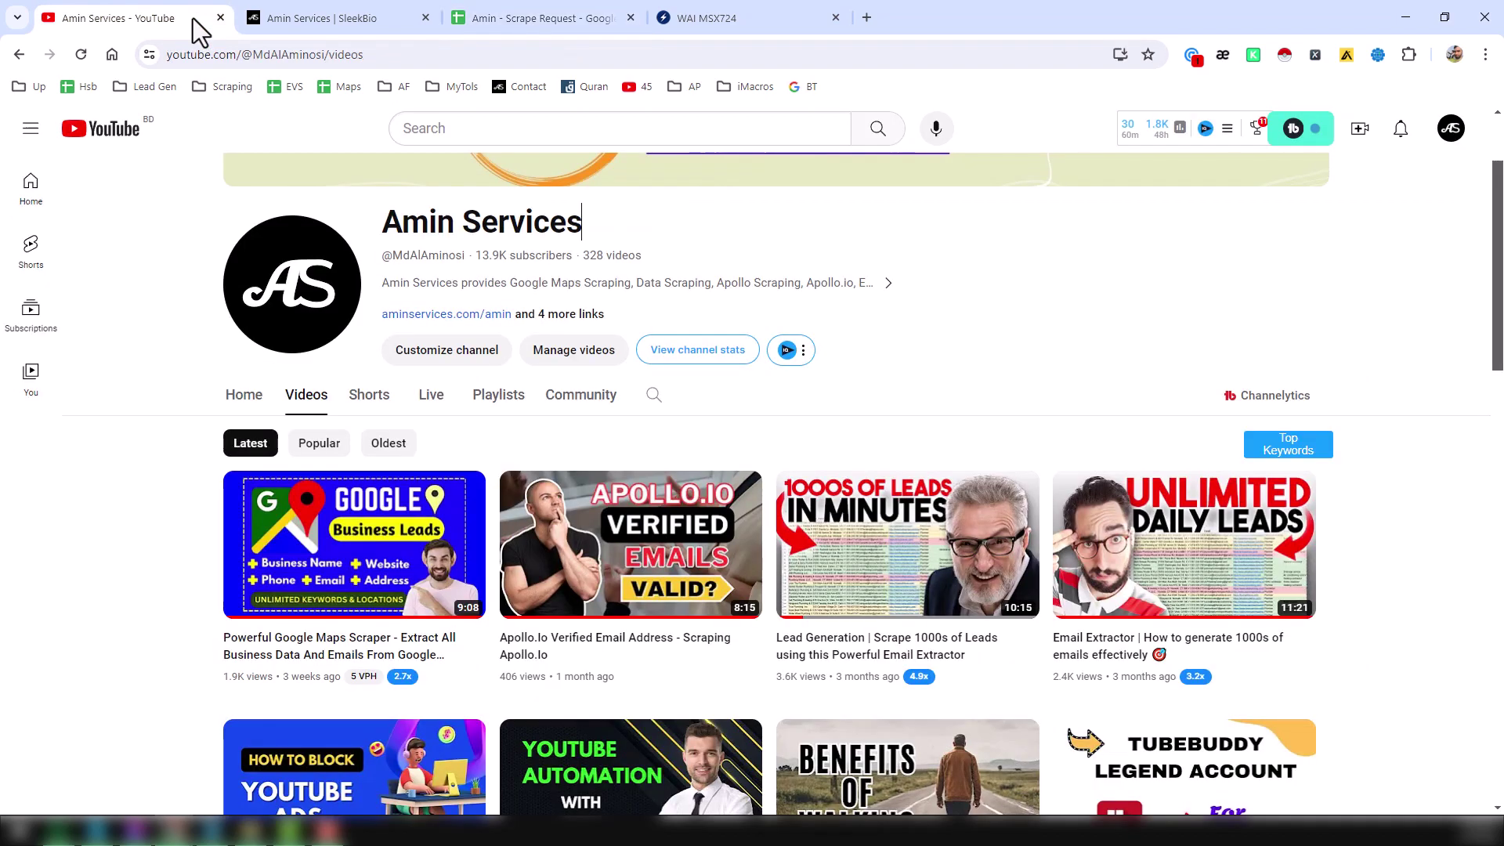
scroll(705, 441, down, 2)
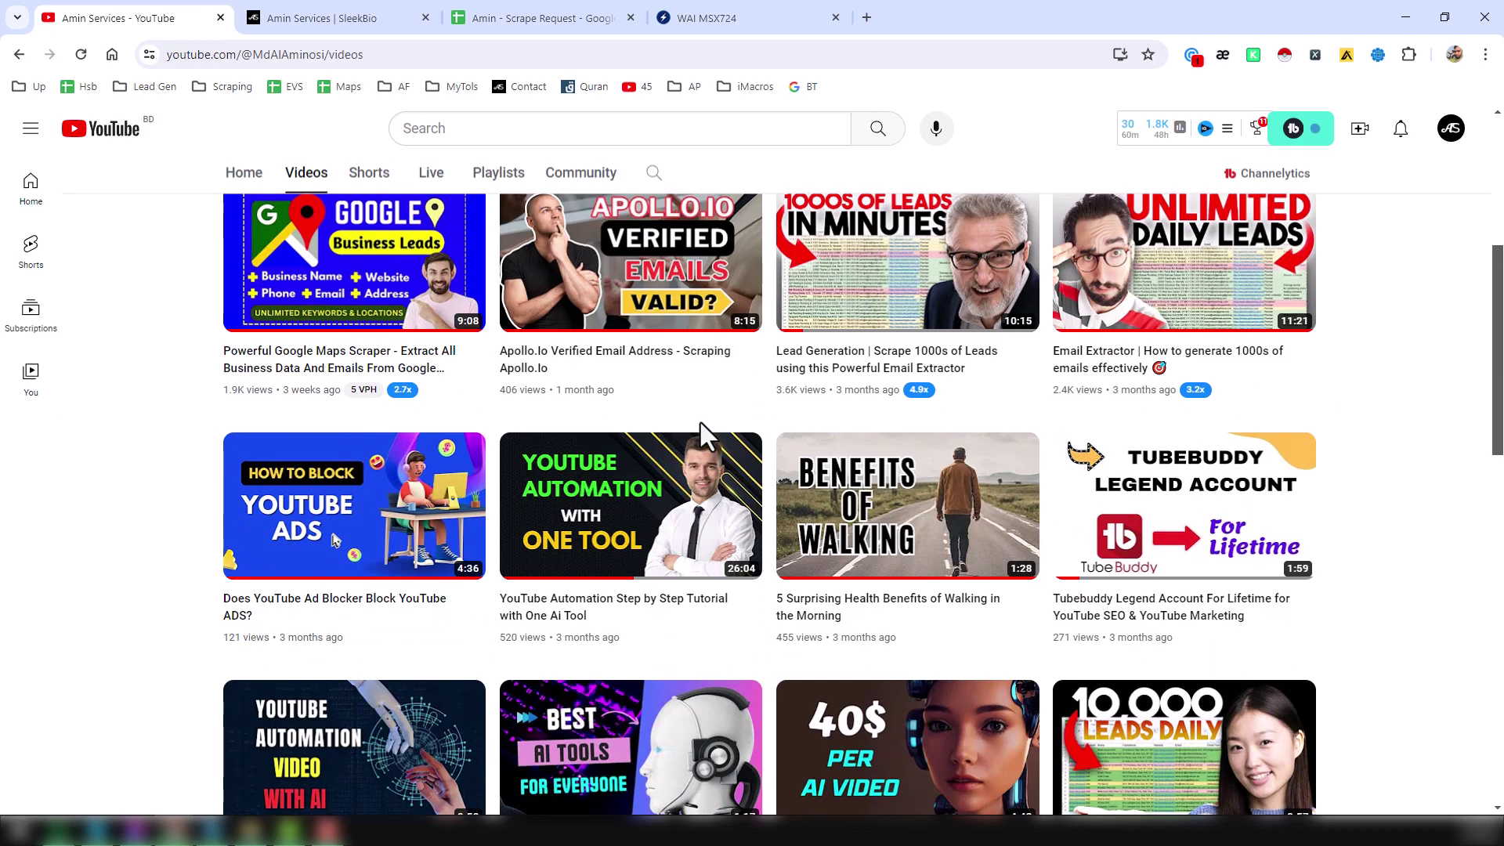
scroll(701, 430, up, 3)
click(762, 13)
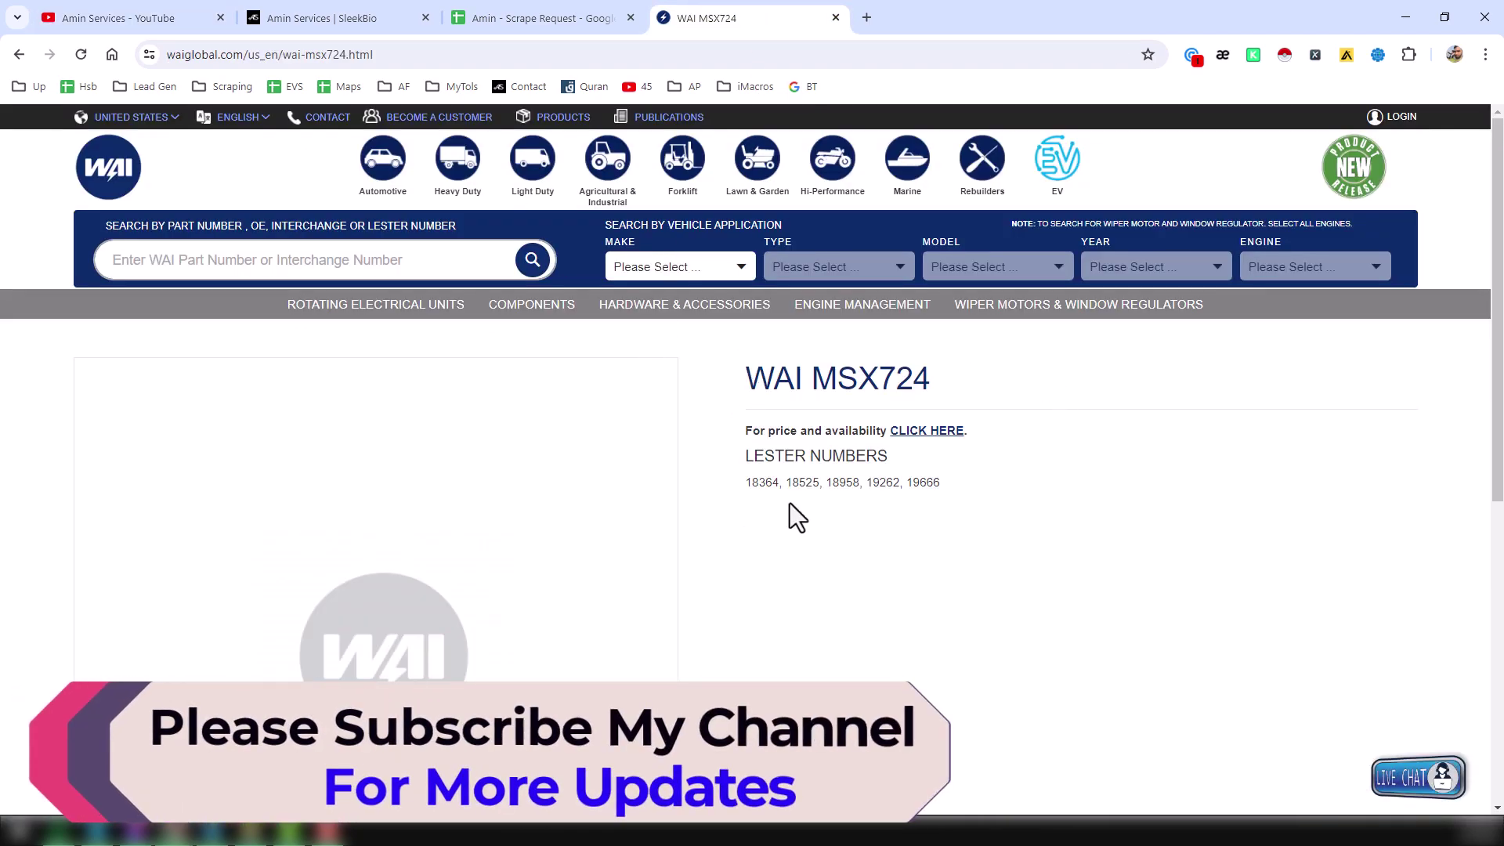
drag(745, 484, 961, 494)
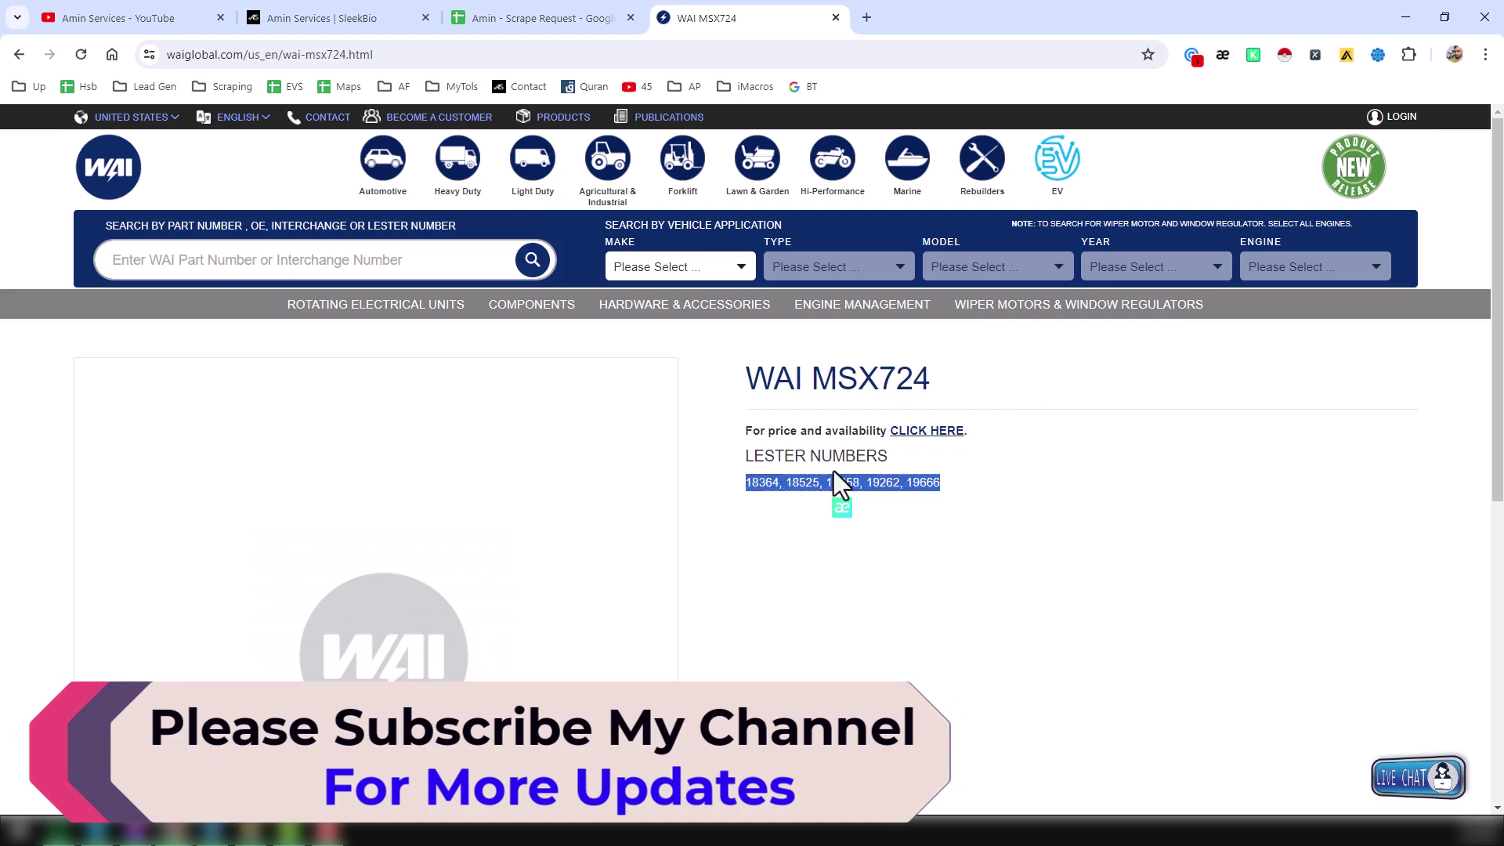
click(588, 17)
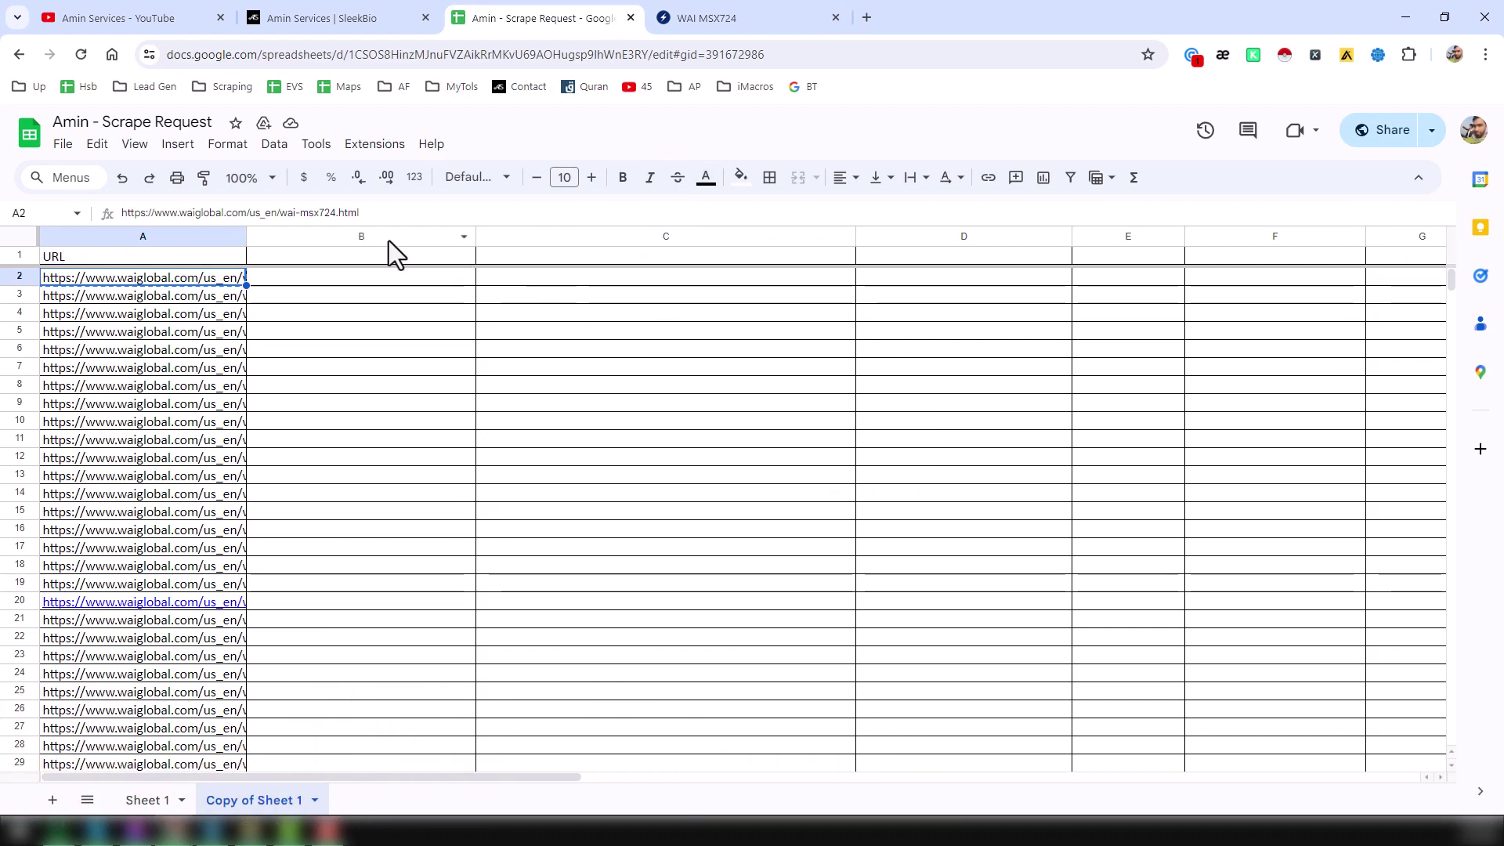
click(359, 275)
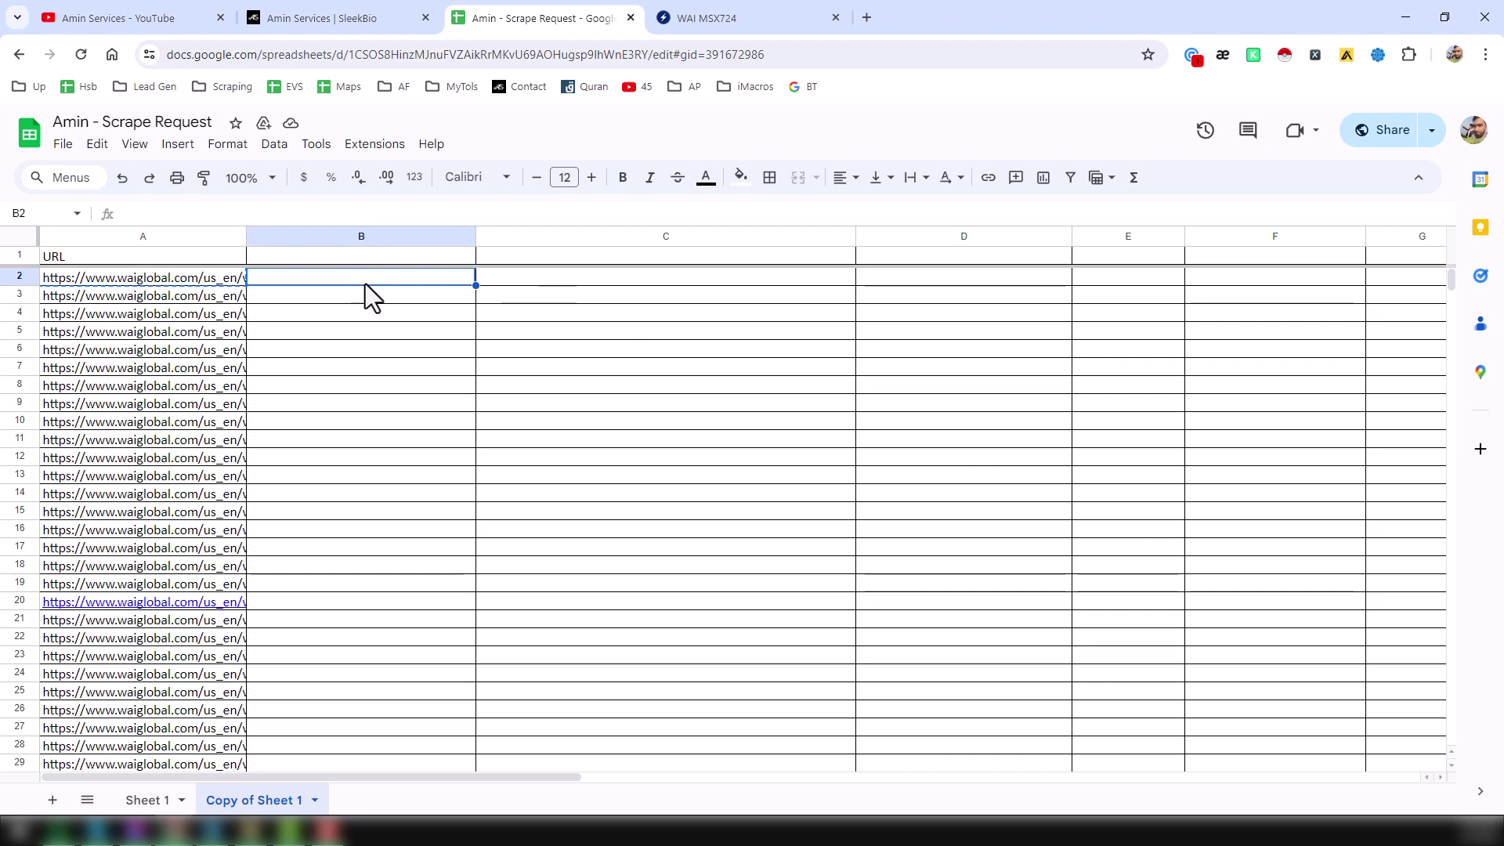
click(793, 18)
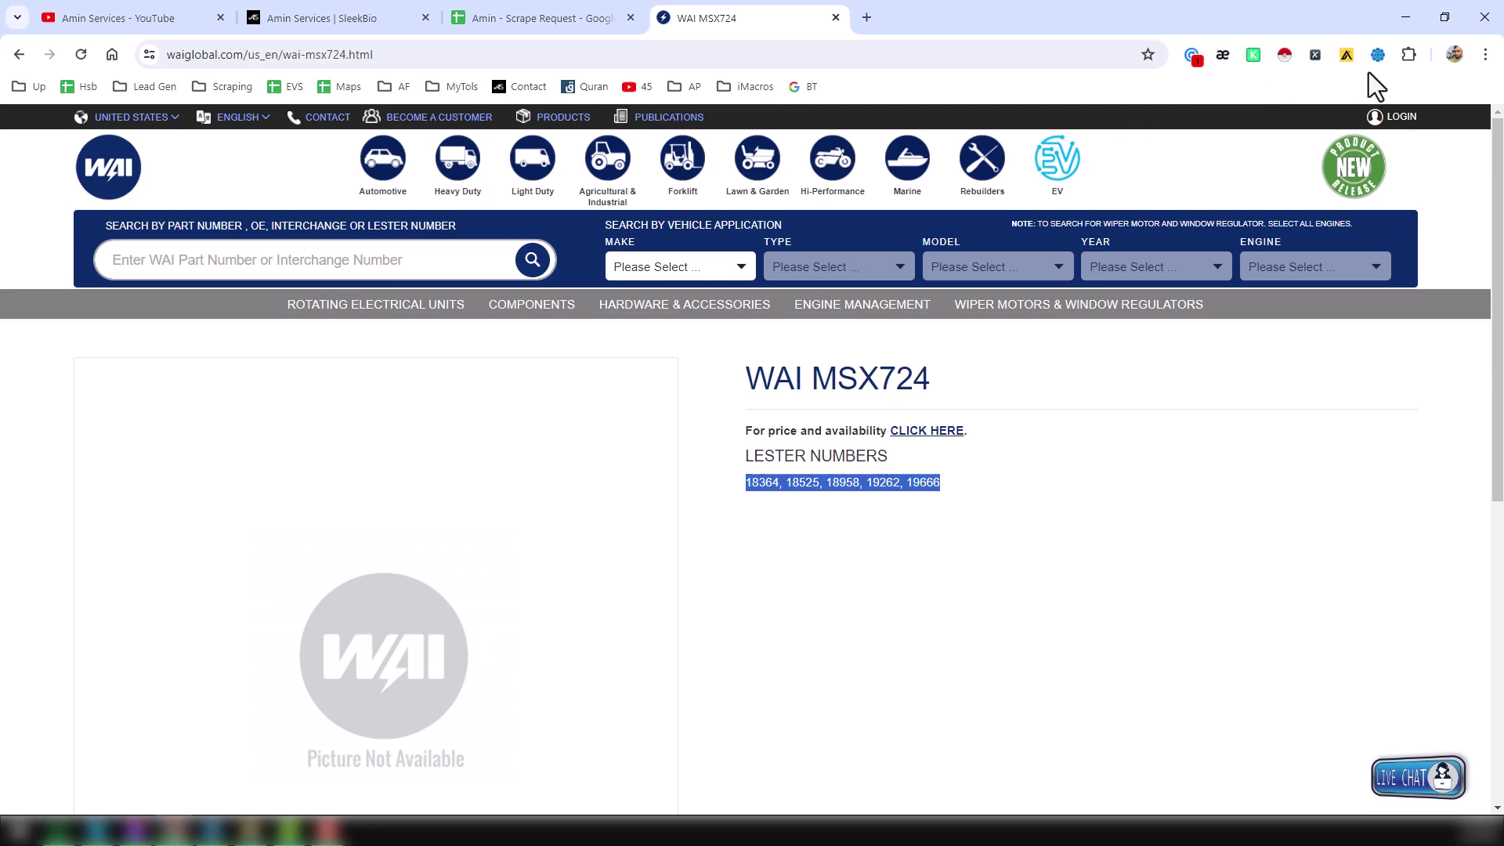
Step: Open the XPath Helper panel and close its Chrome Web Store listing
click(1315, 56)
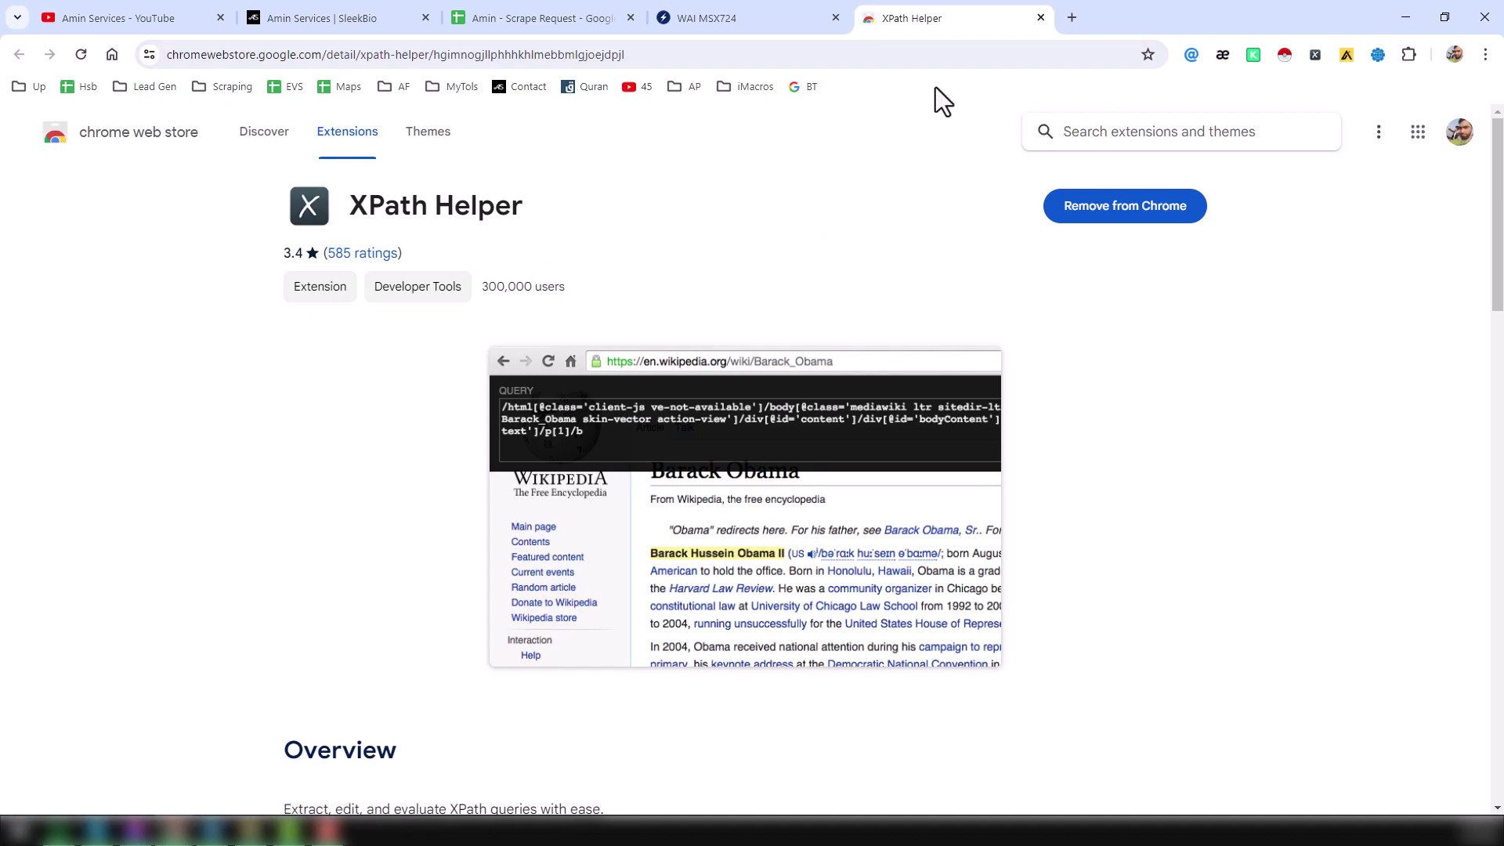
click(1041, 18)
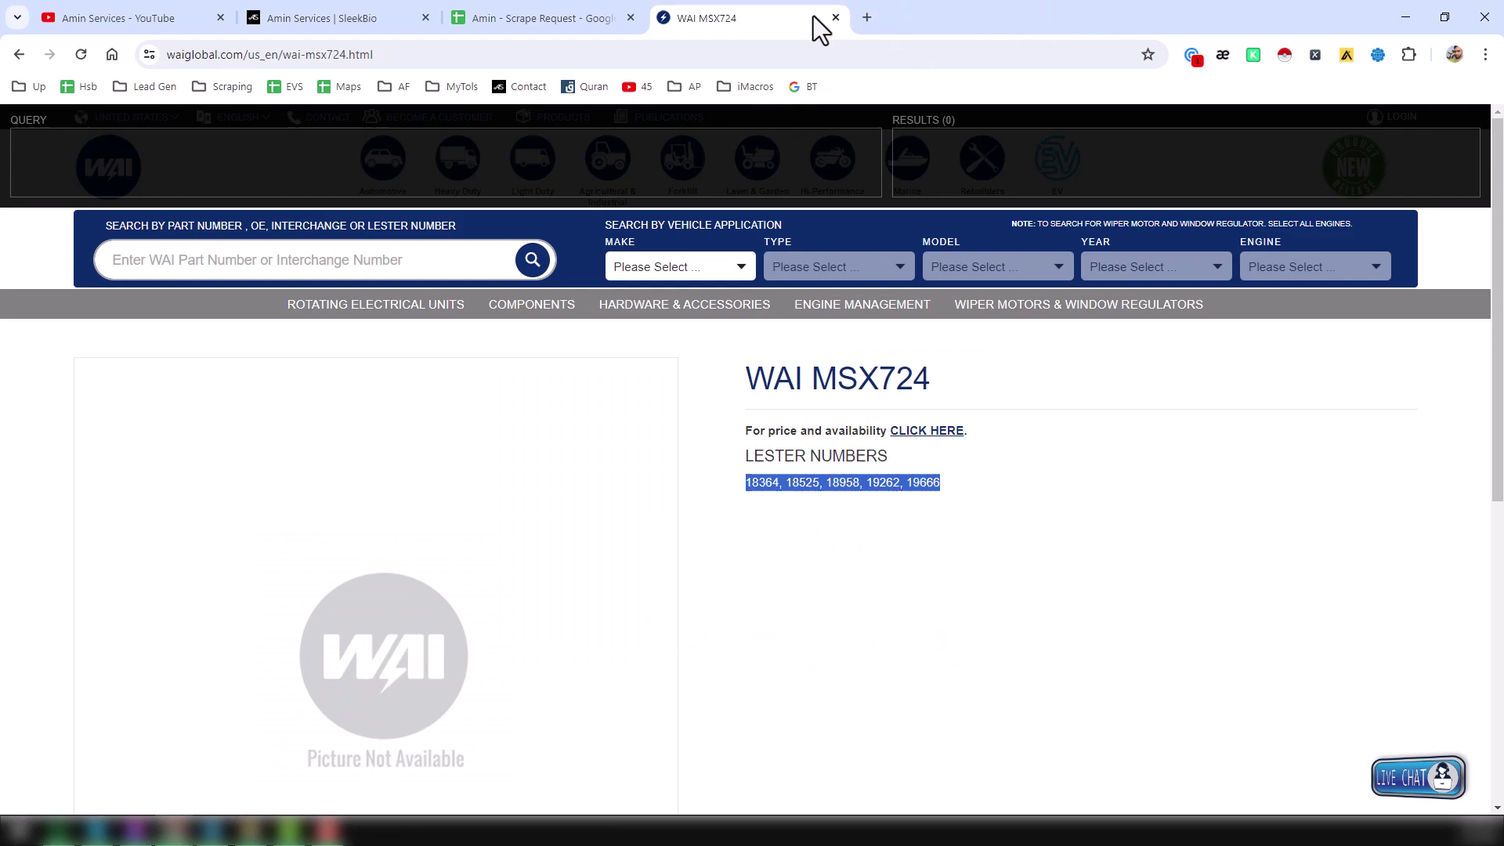
Step: Shift-hover the Lester Numbers block to capture its XPath, returning 18364, 18525, 18958, 19262, 19666
click(1315, 54)
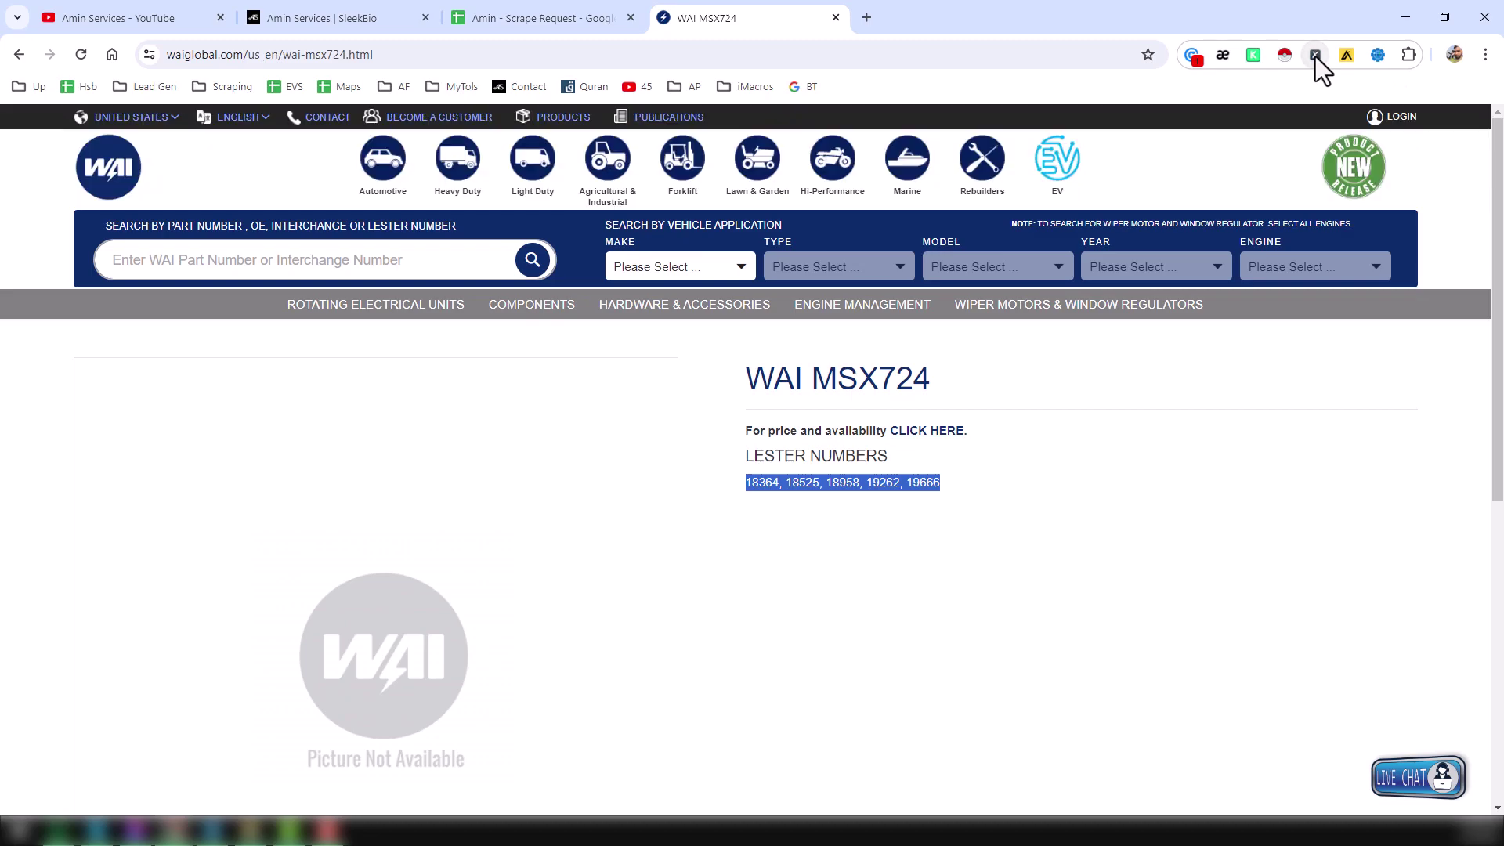
click(578, 374)
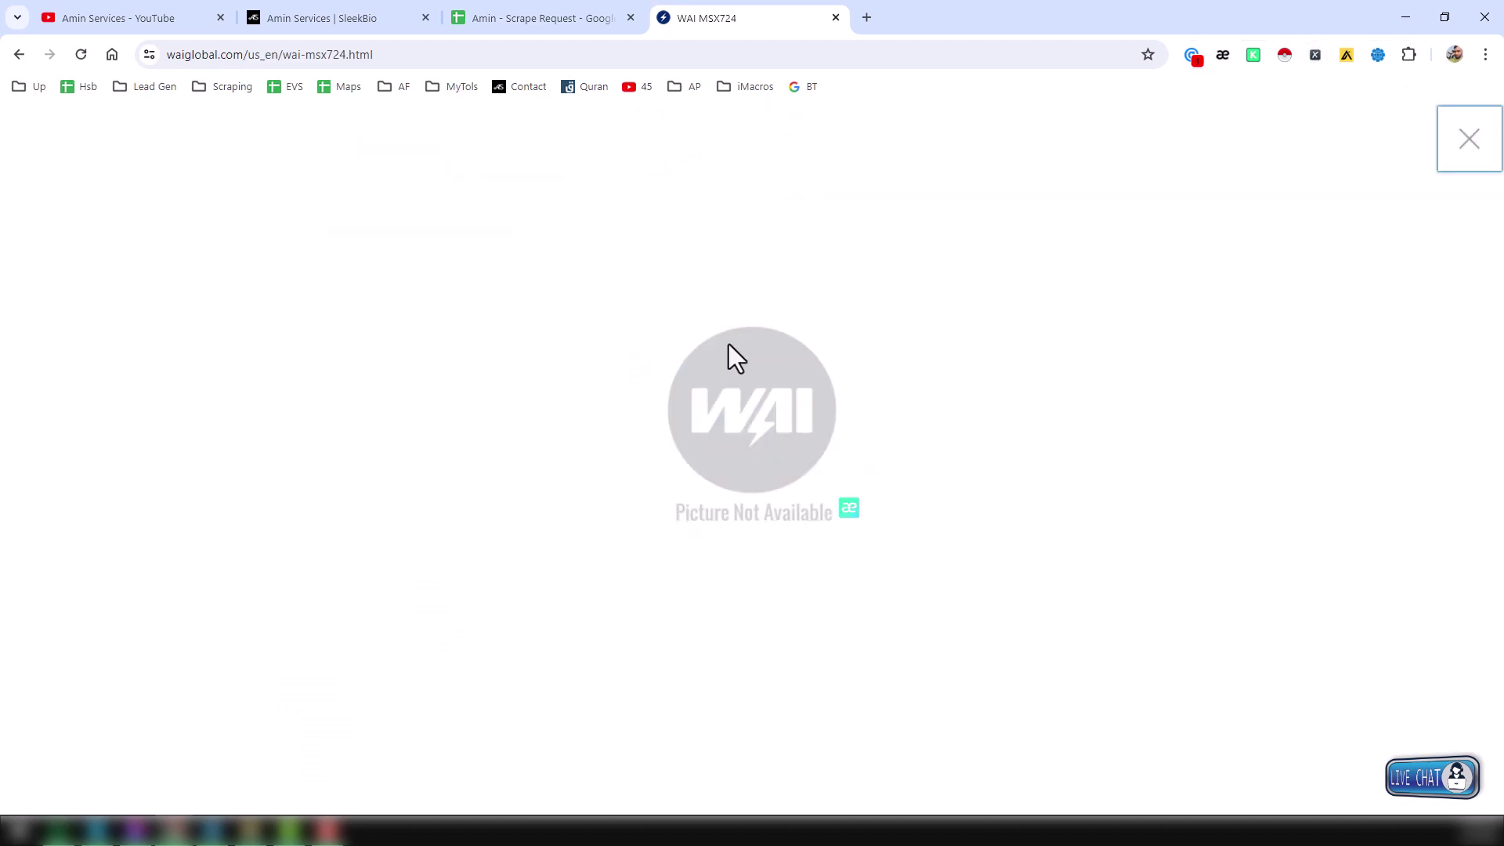
click(20, 54)
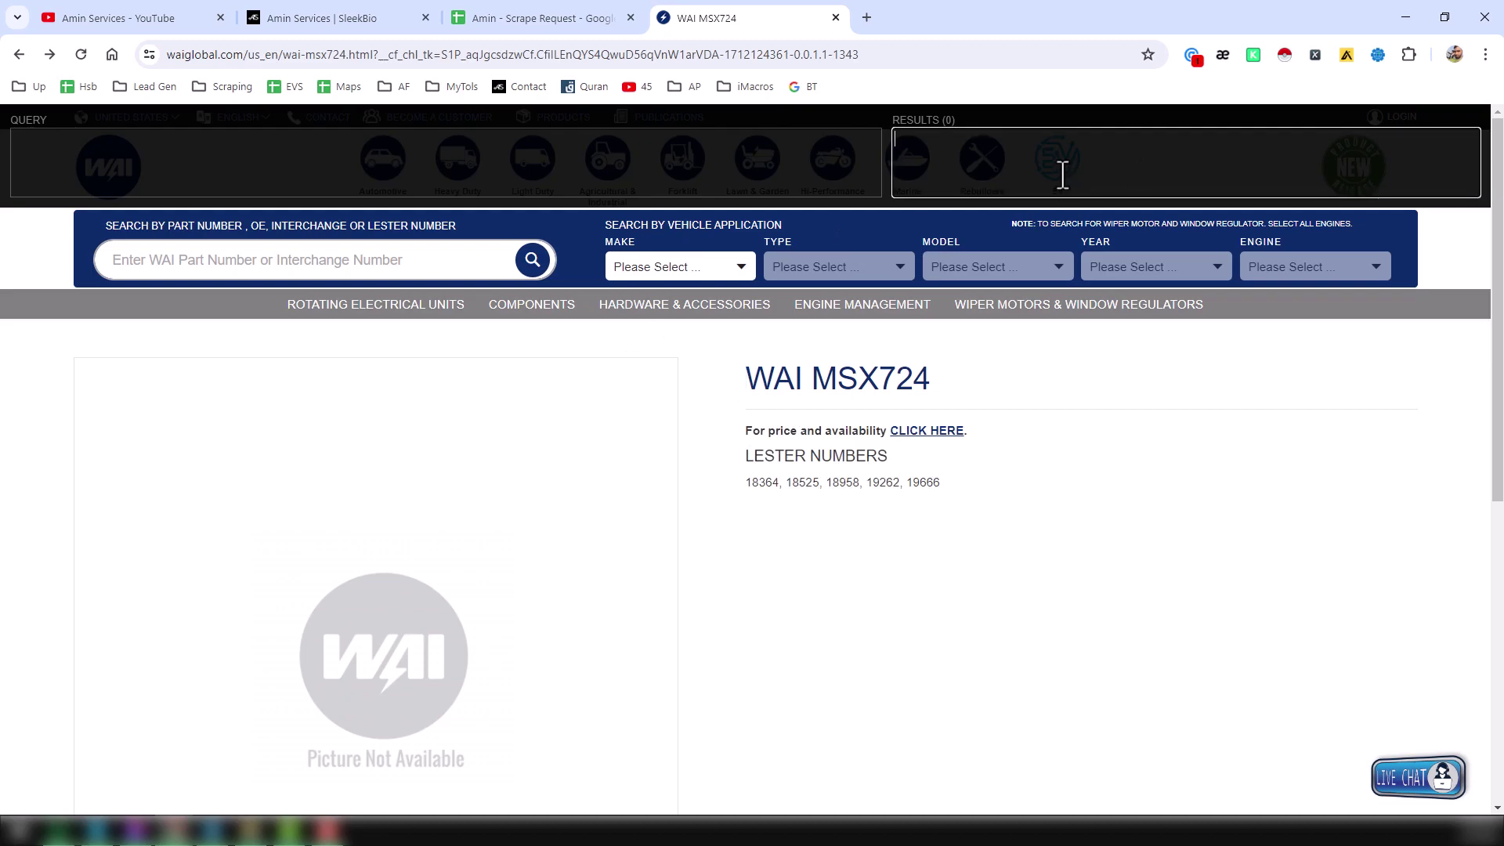
click(136, 169)
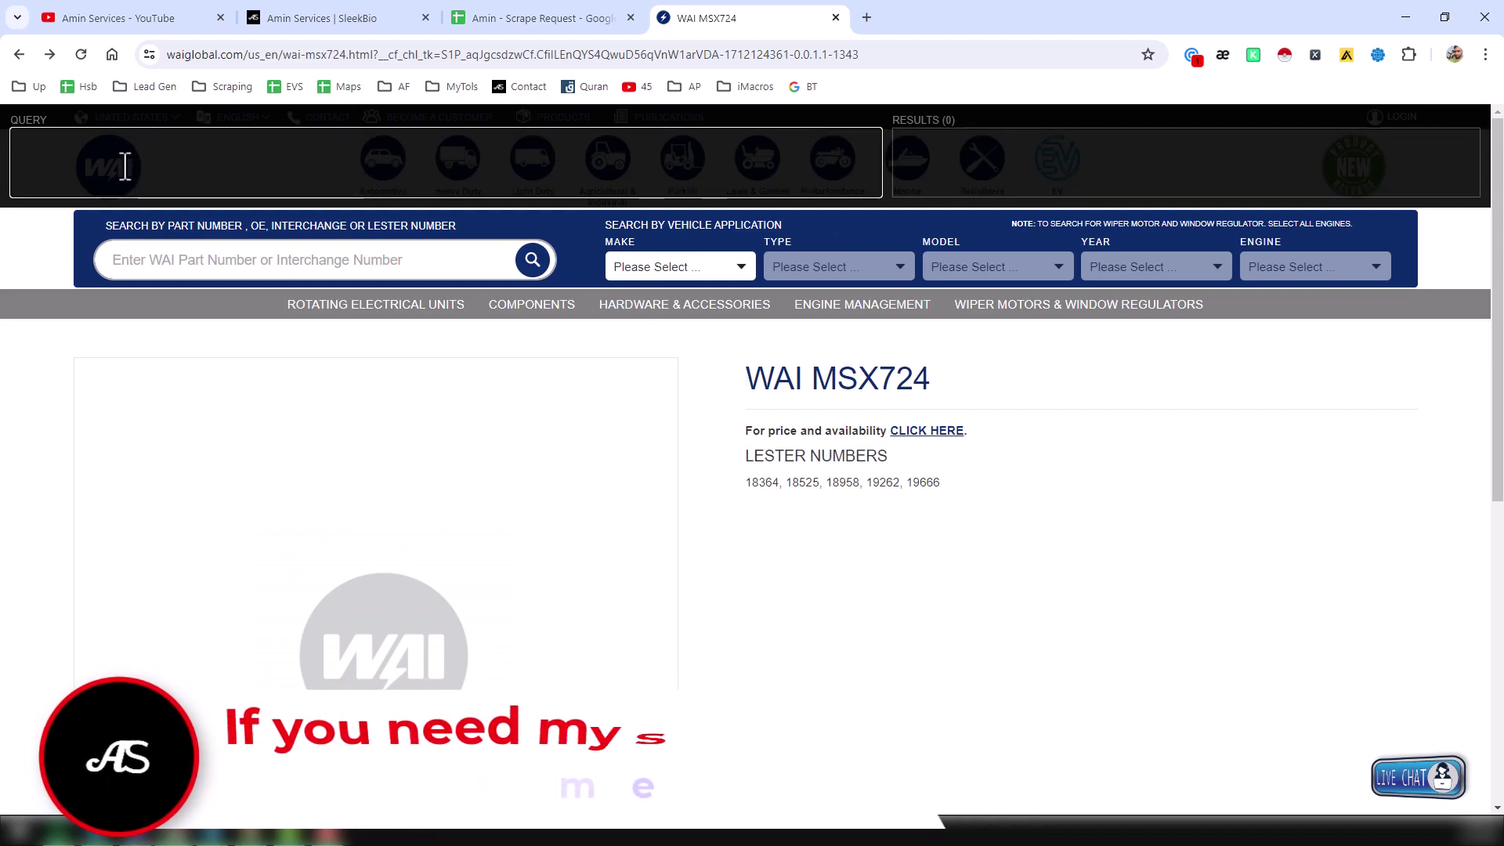
click(980, 162)
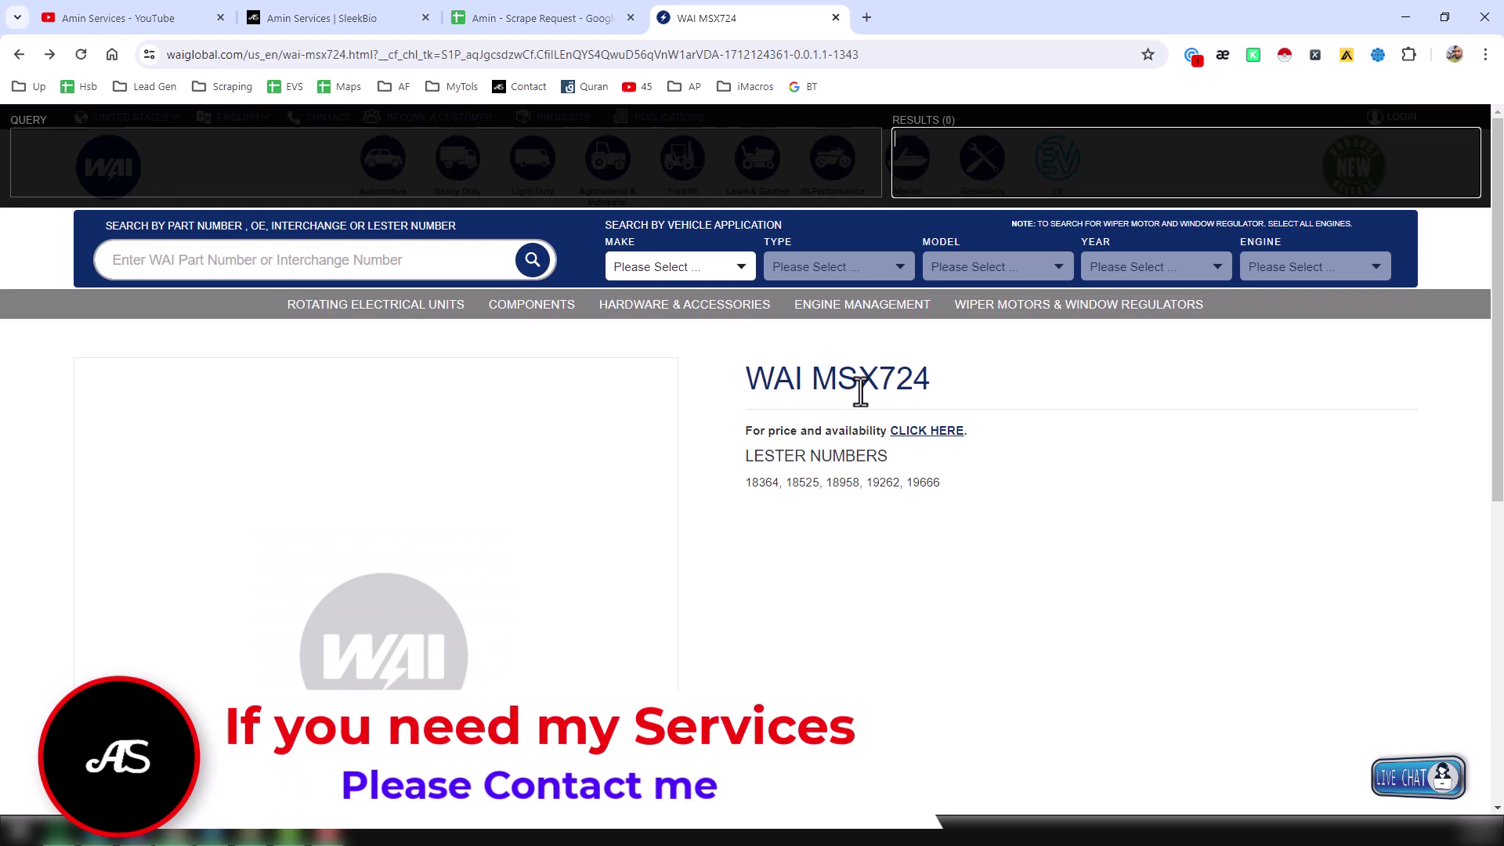
key(shift)
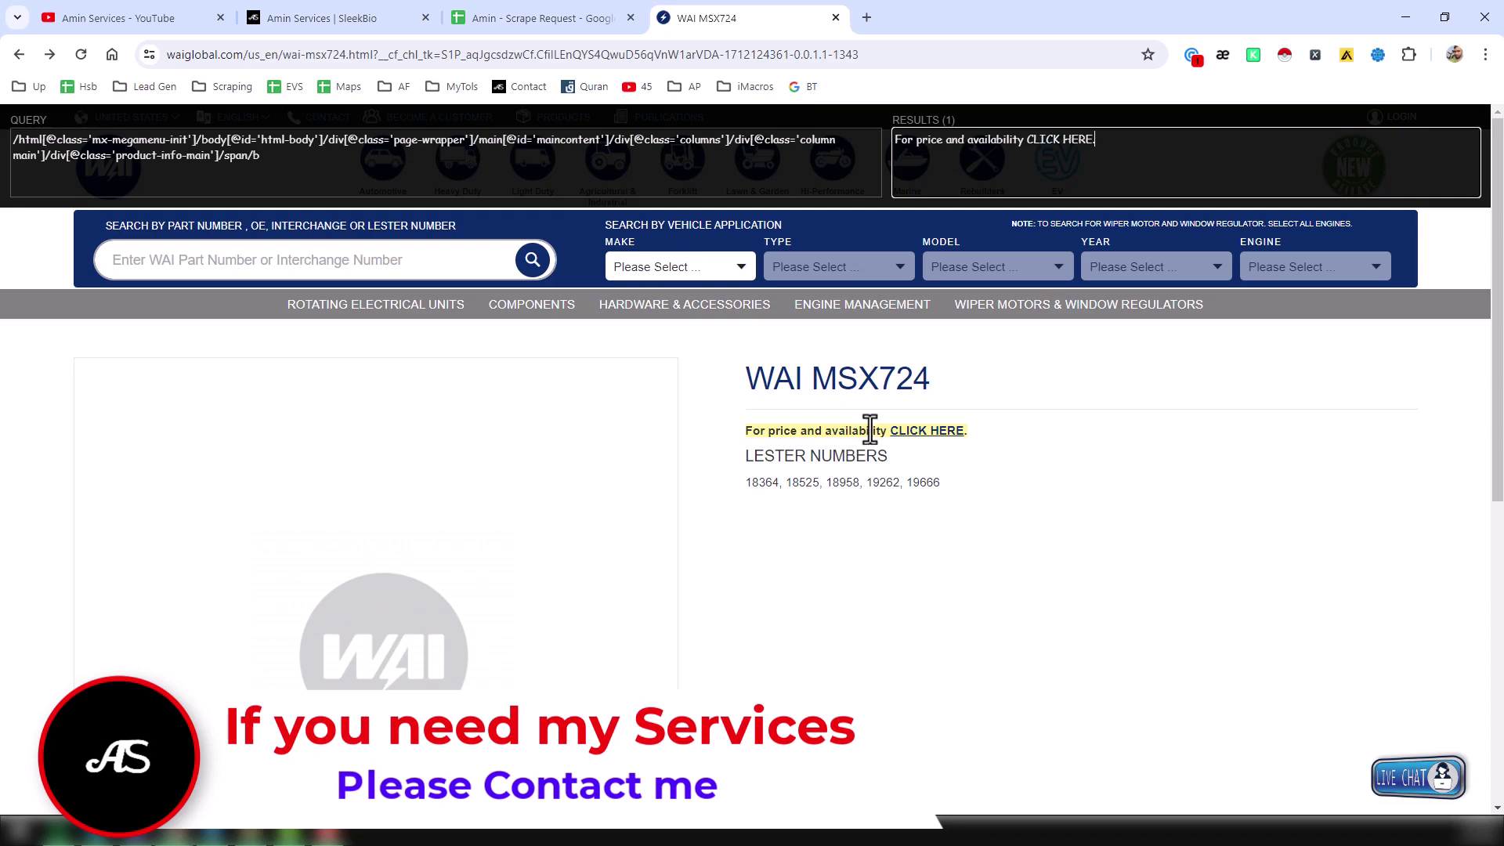
key(shift)
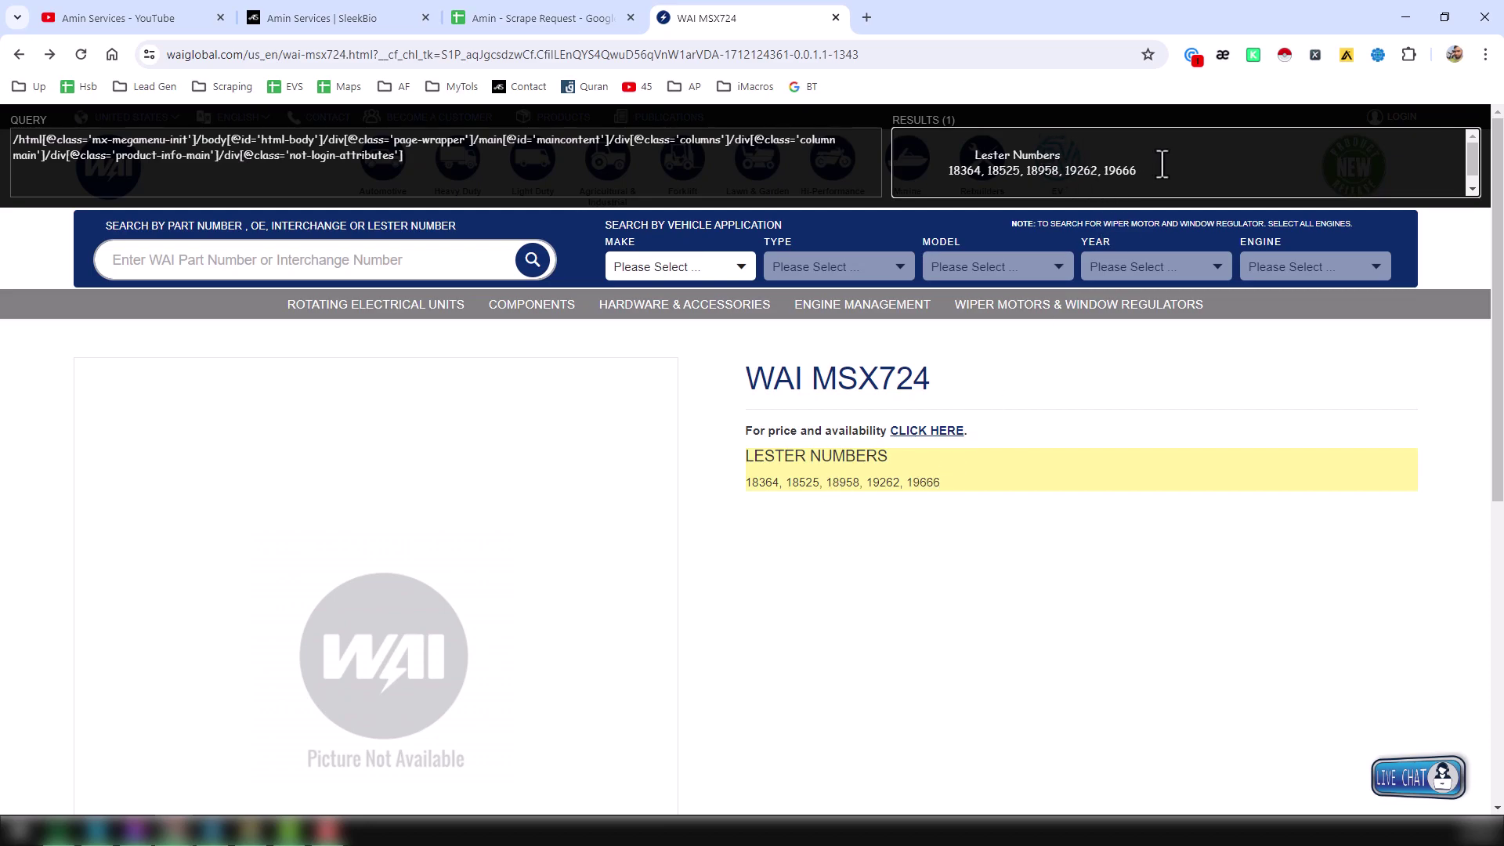
click(944, 152)
click(496, 160)
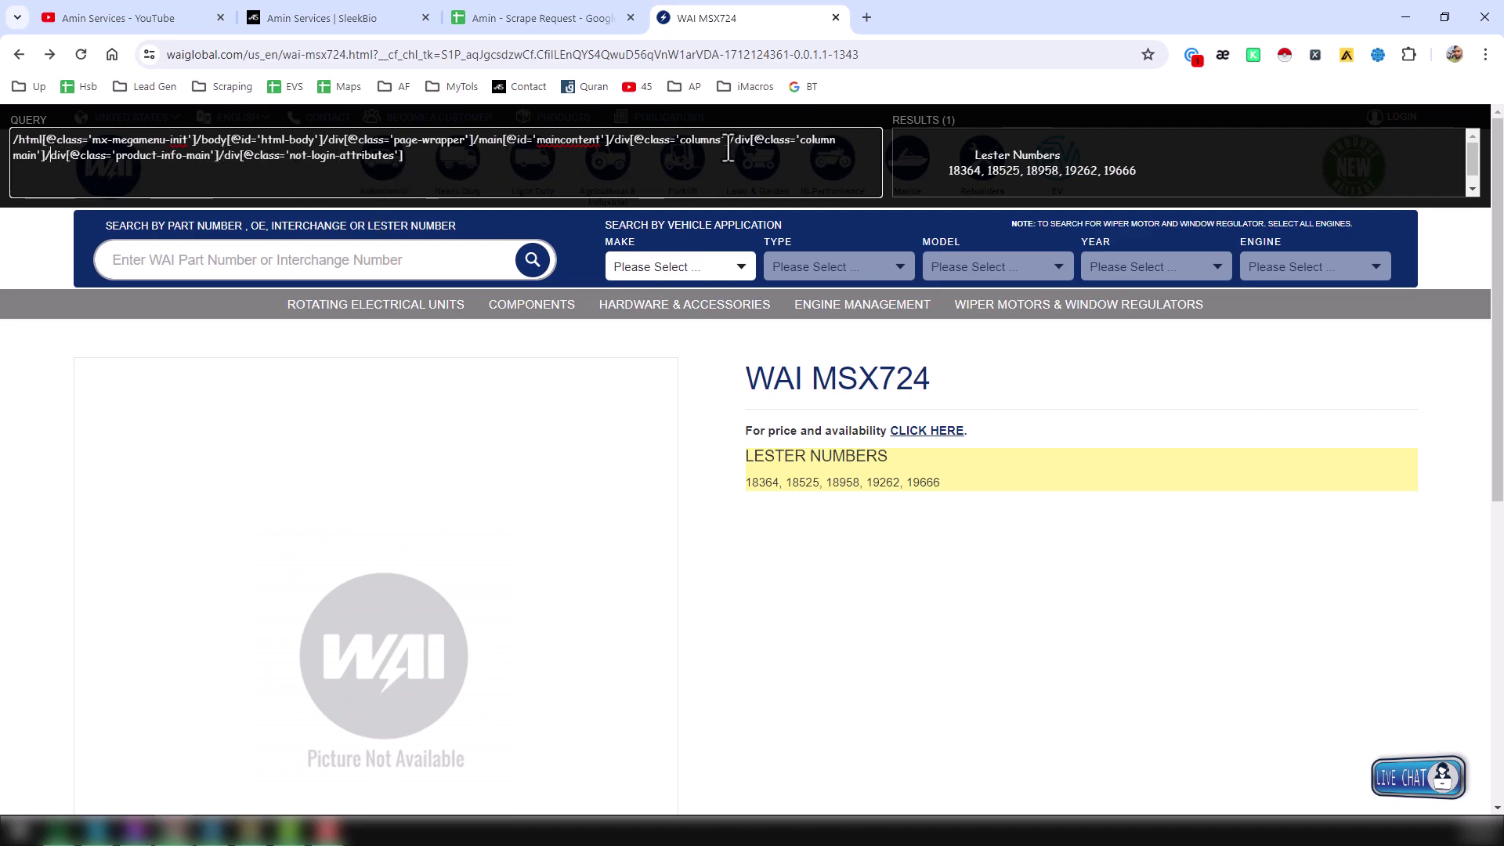
Step: Trim the query's absolute prefix so it starts at the product-info-main div, then select it
click(221, 171)
drag(44, 162, 7, 139)
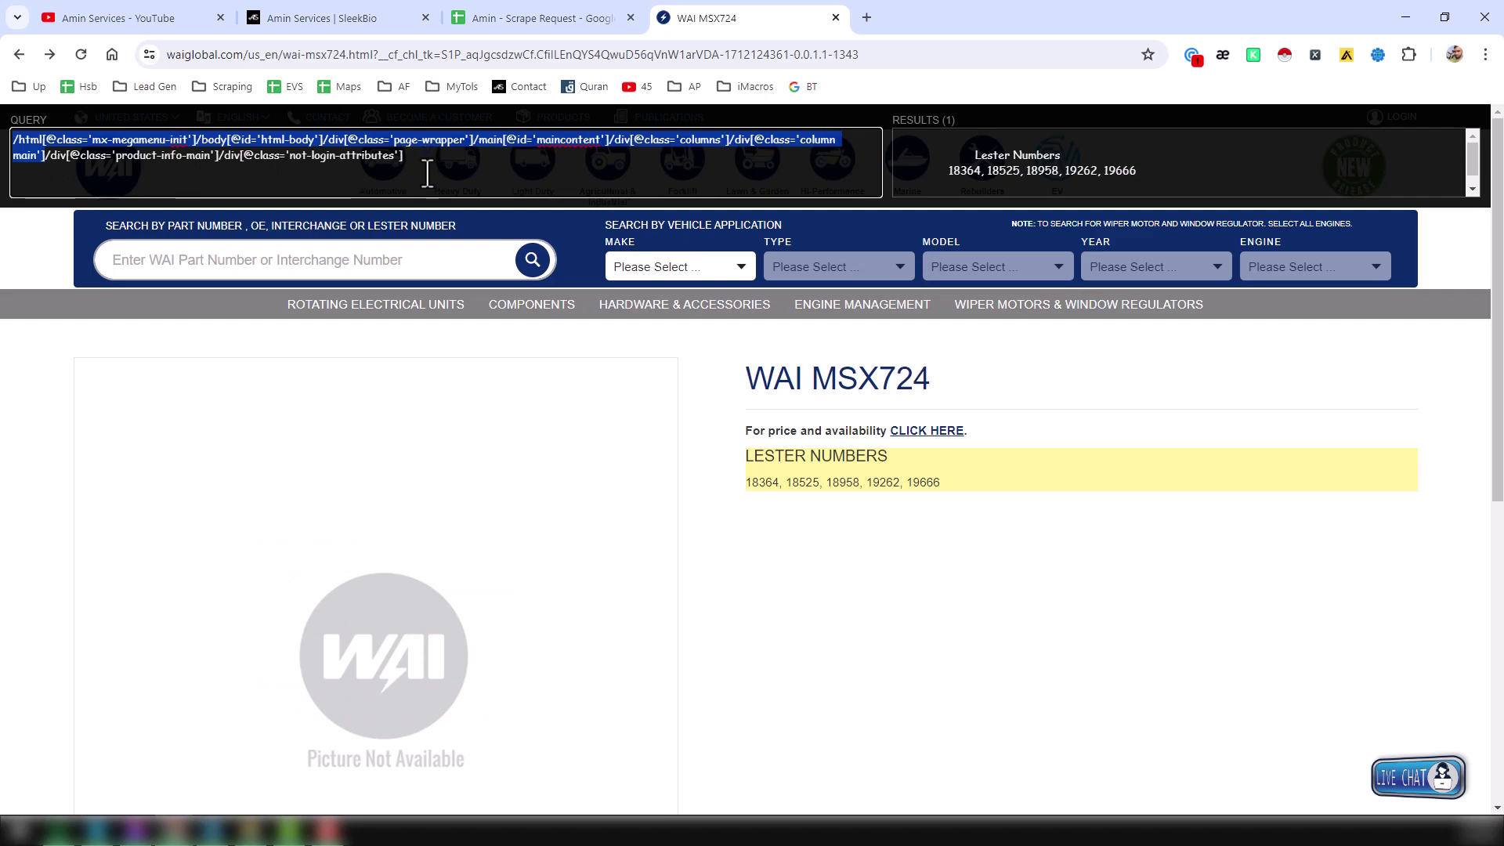
key(BackSpace)
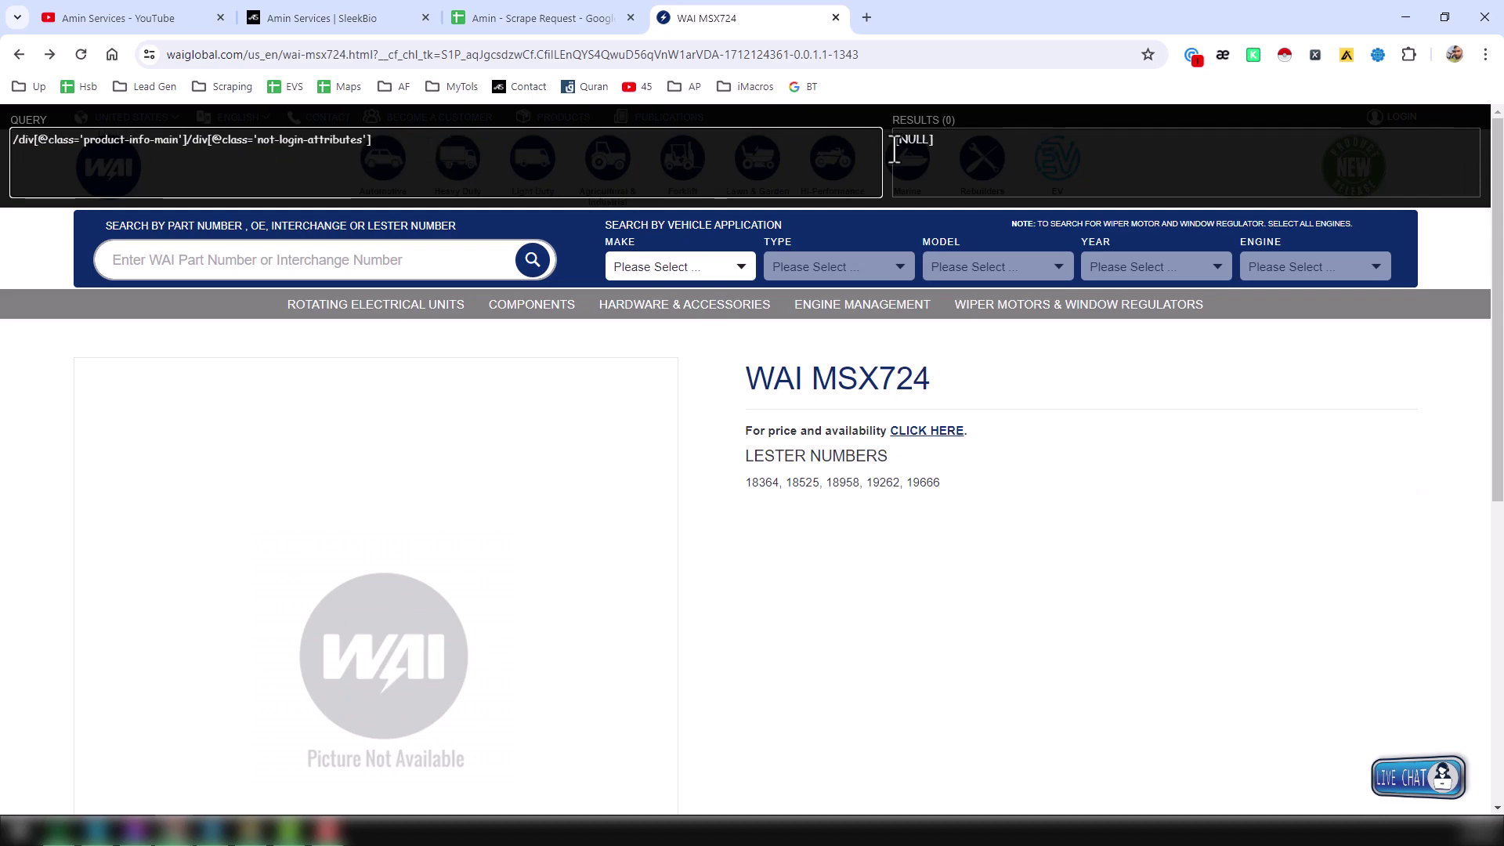
click(990, 145)
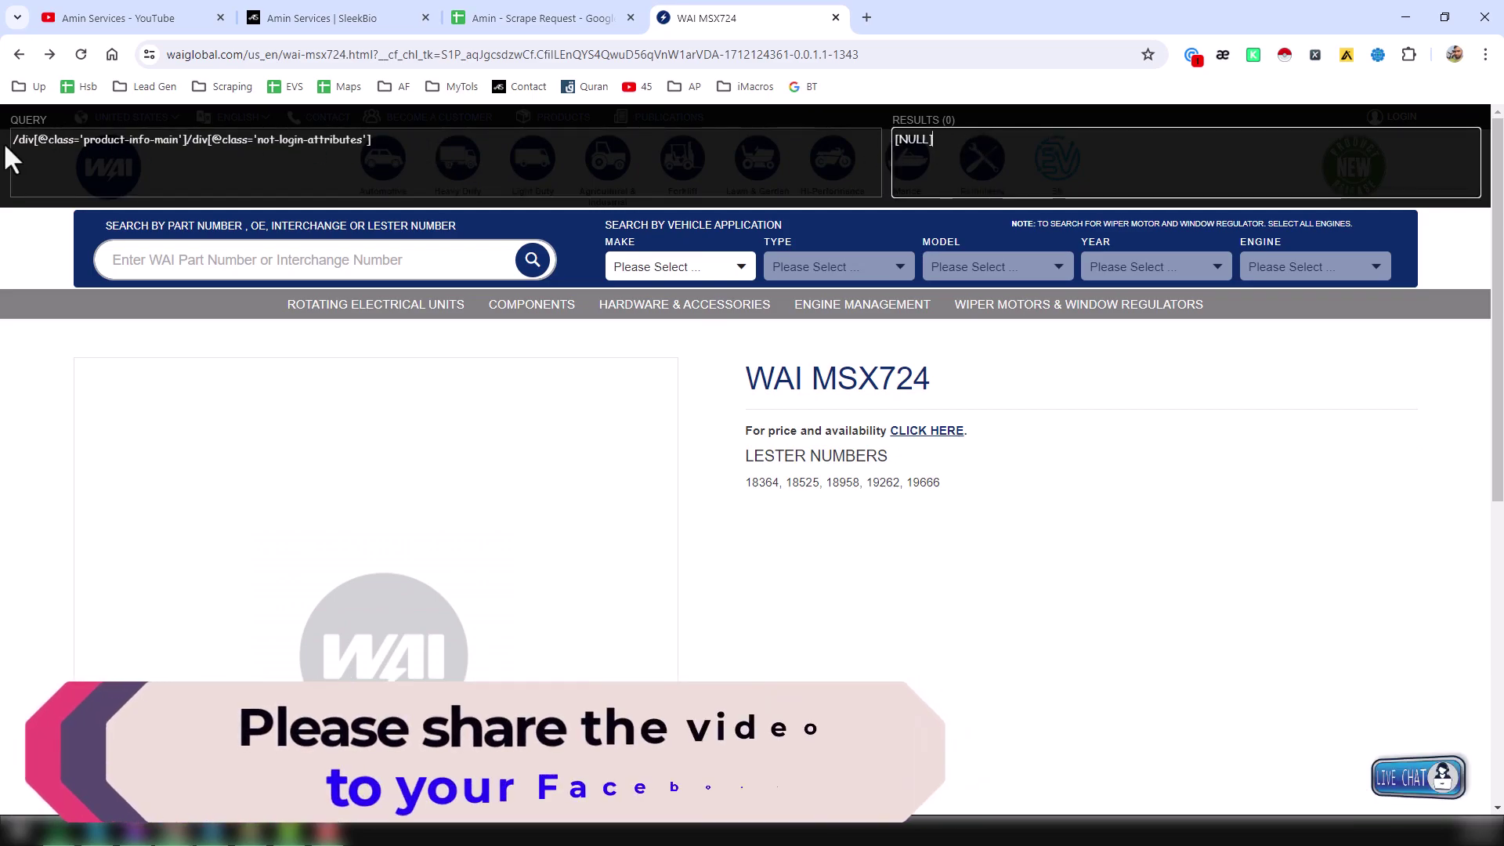
click(159, 167)
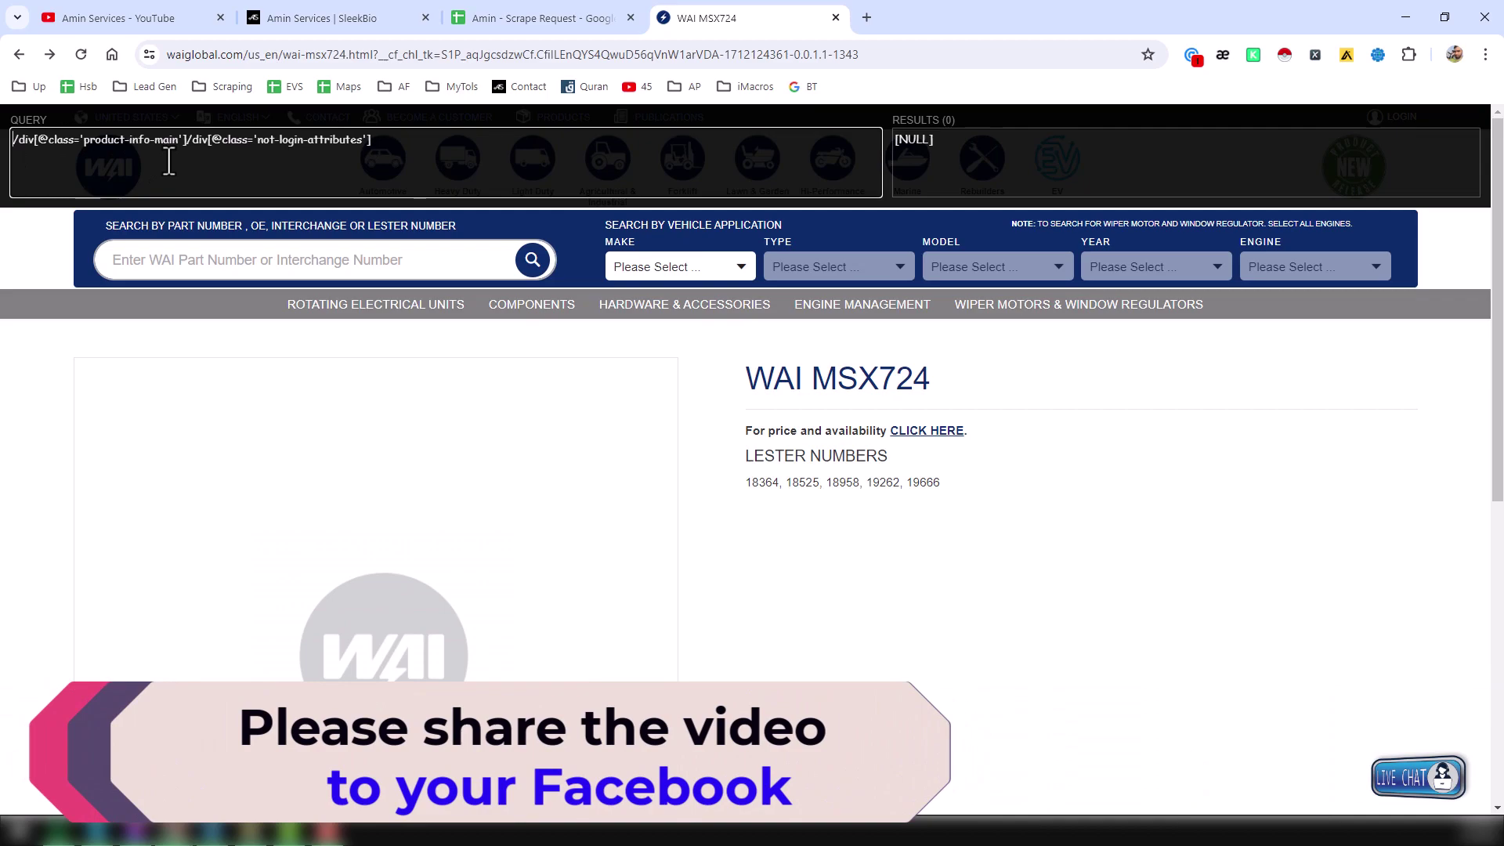
text(/)
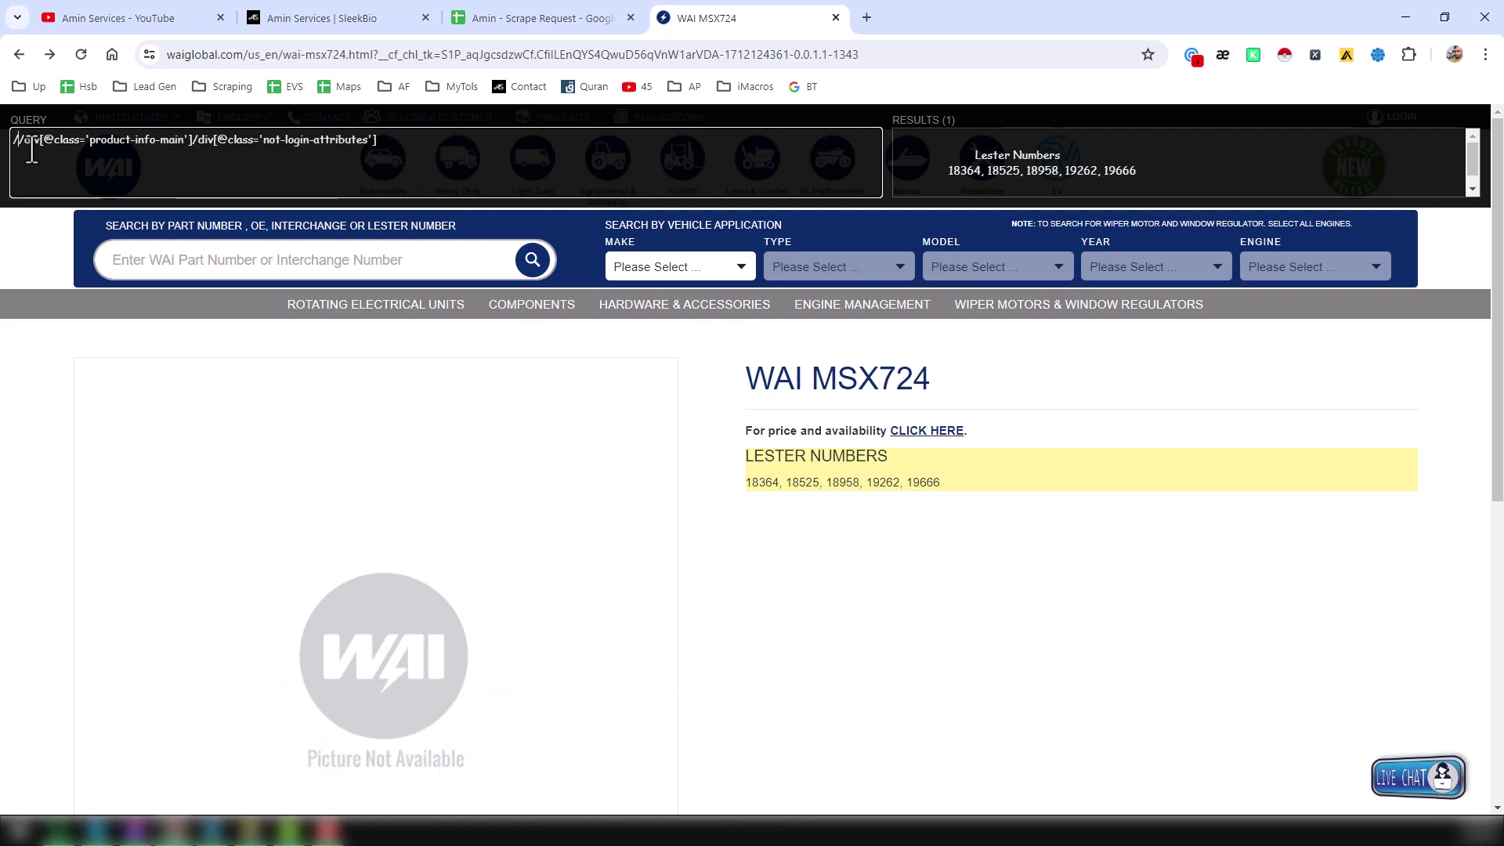
click(1209, 169)
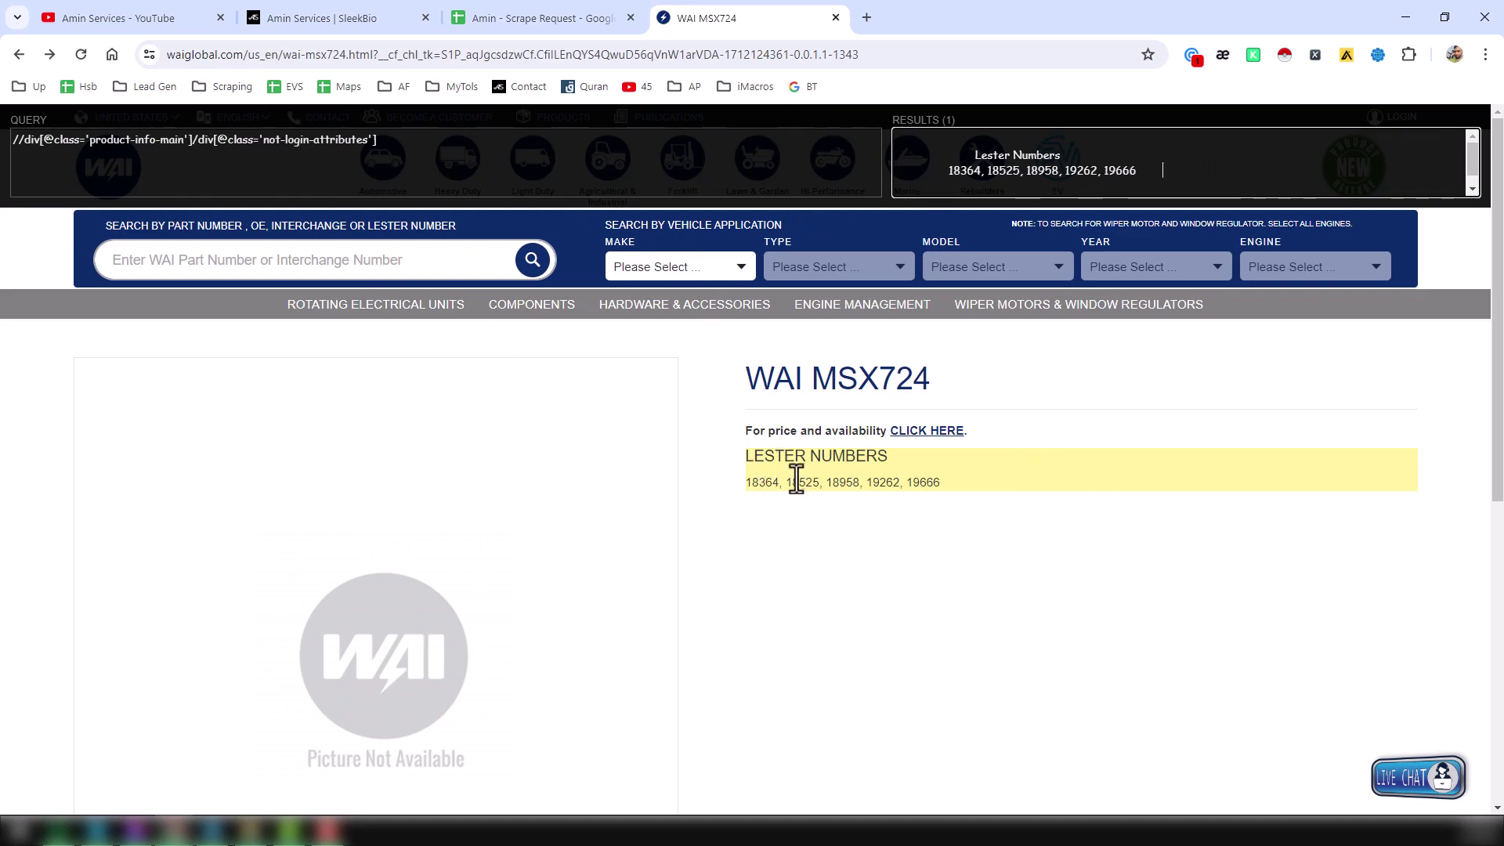
click(431, 150)
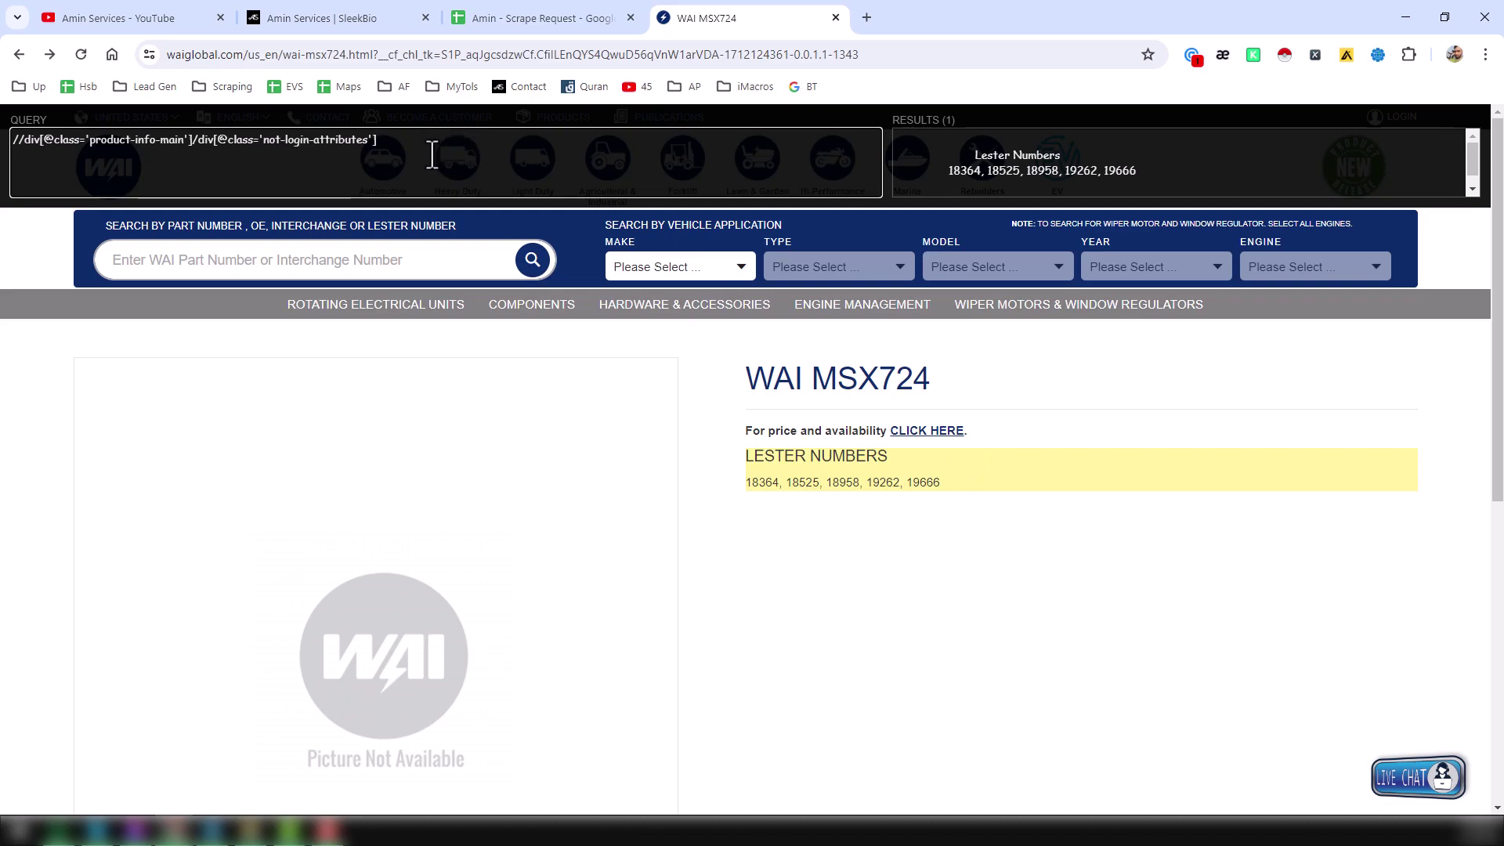
key(ctrl+a)
key(ctrl+c)
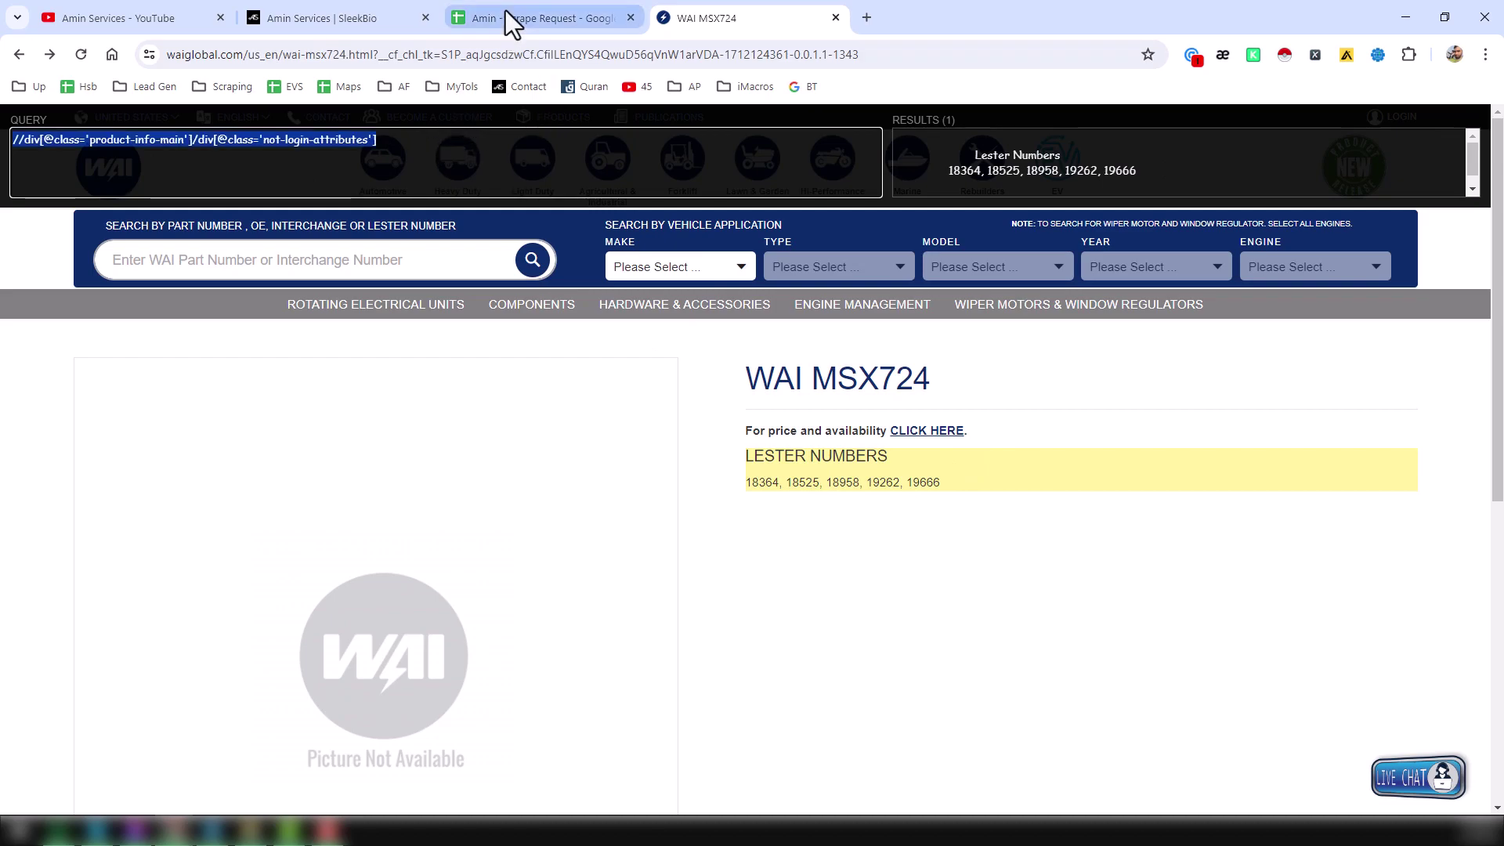
Step: Paste the Lester Numbers XPath query into cell B1
click(505, 15)
click(404, 258)
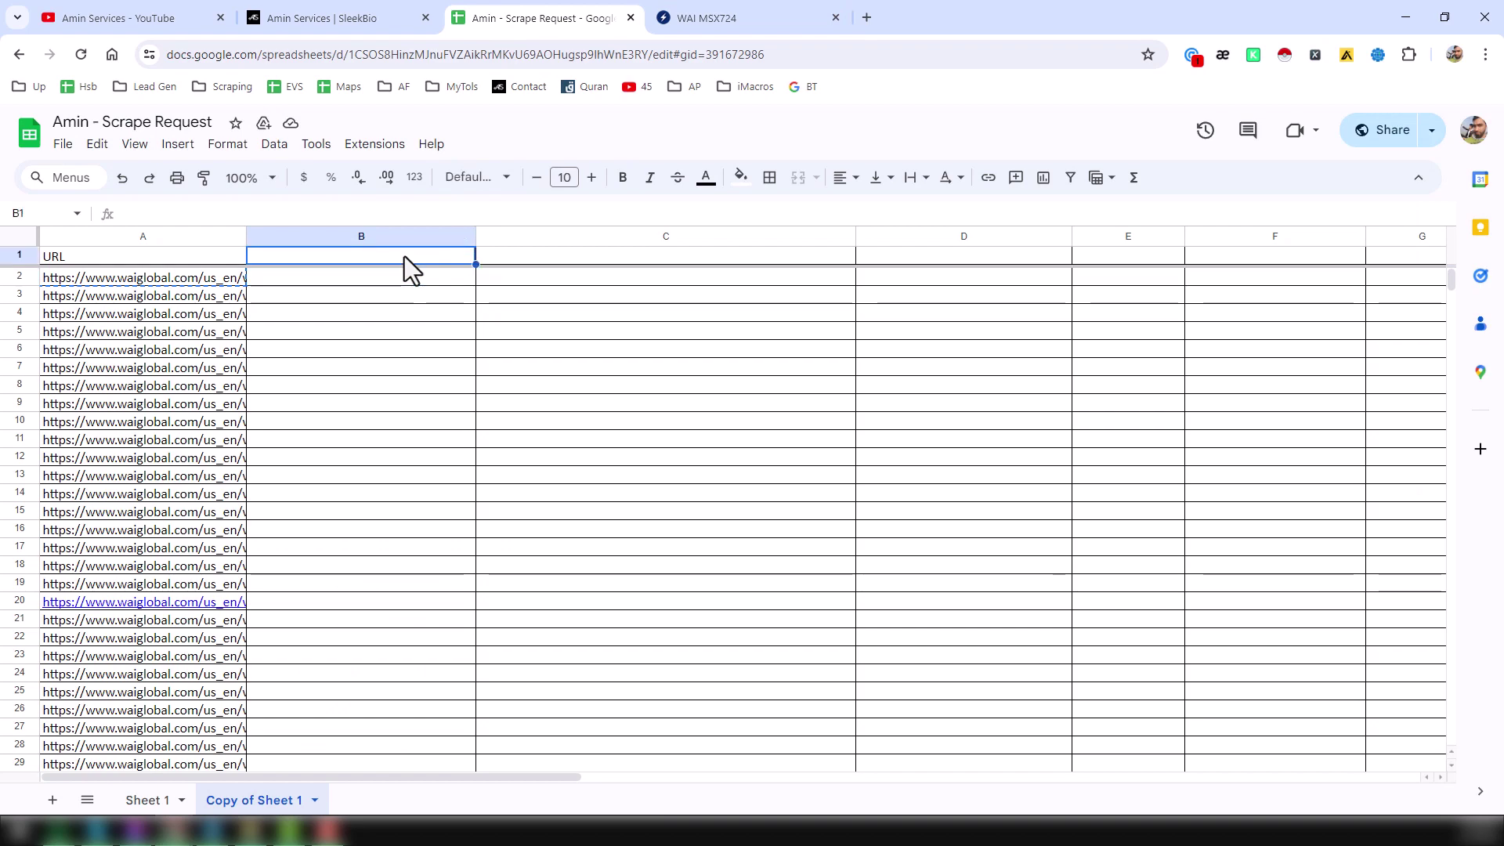
key(ctrl+v)
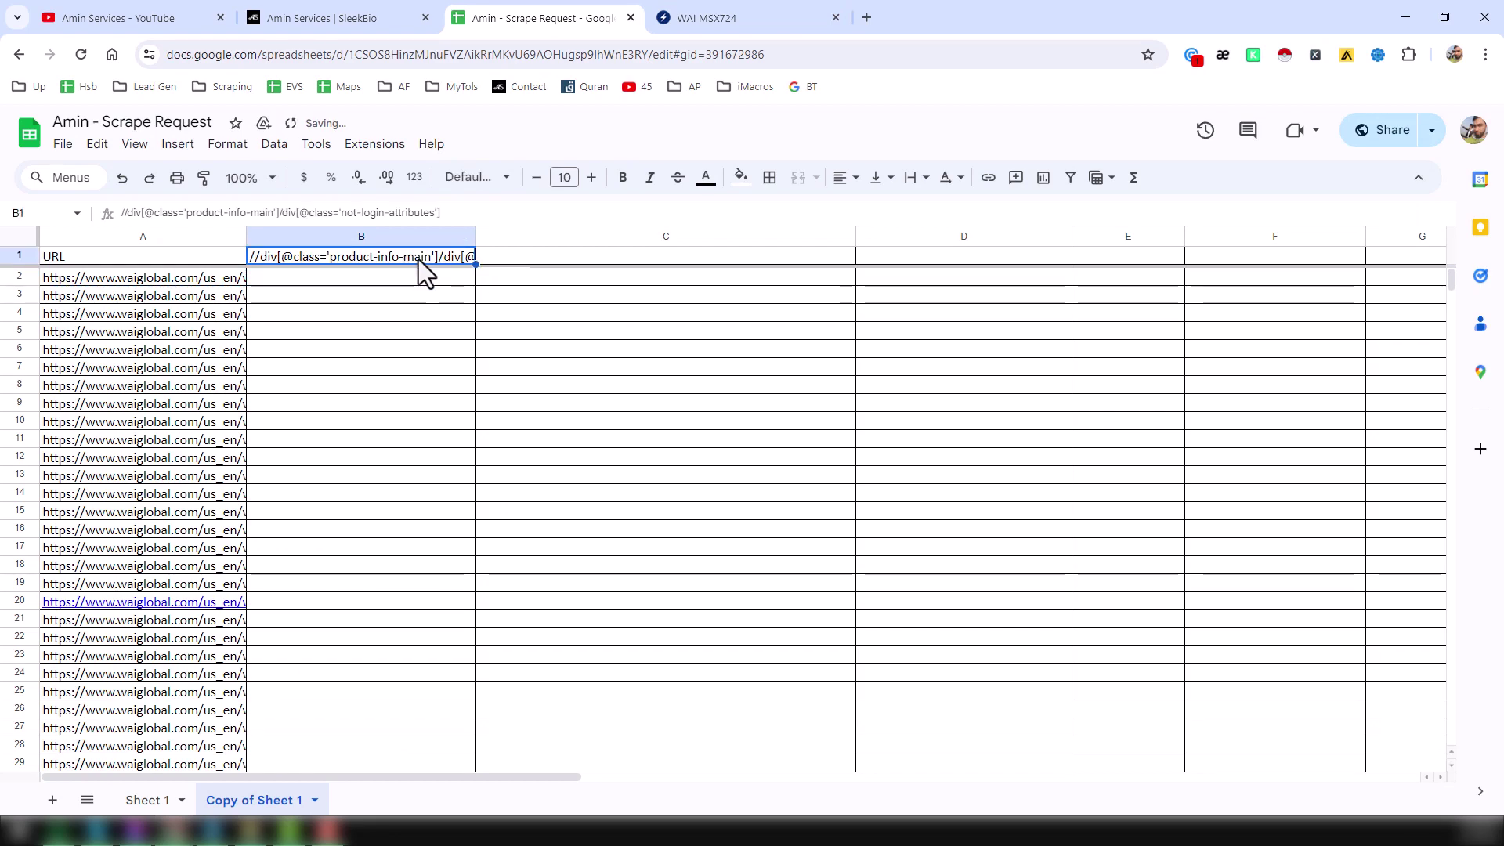
Step: Enter =IMPORTXML(A2, $B$1) in cell B2
click(405, 278)
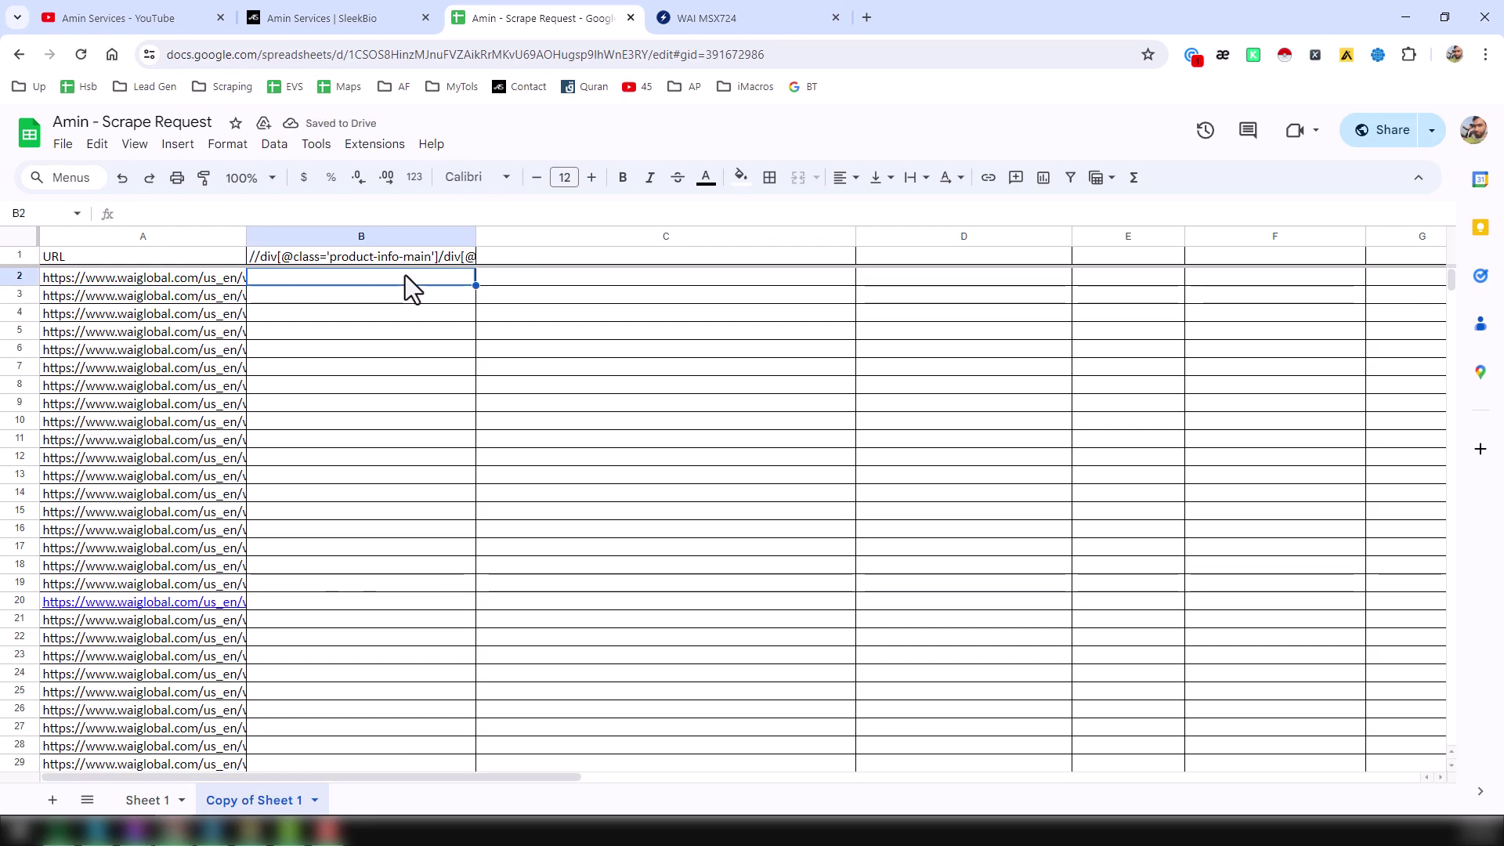
text(=)
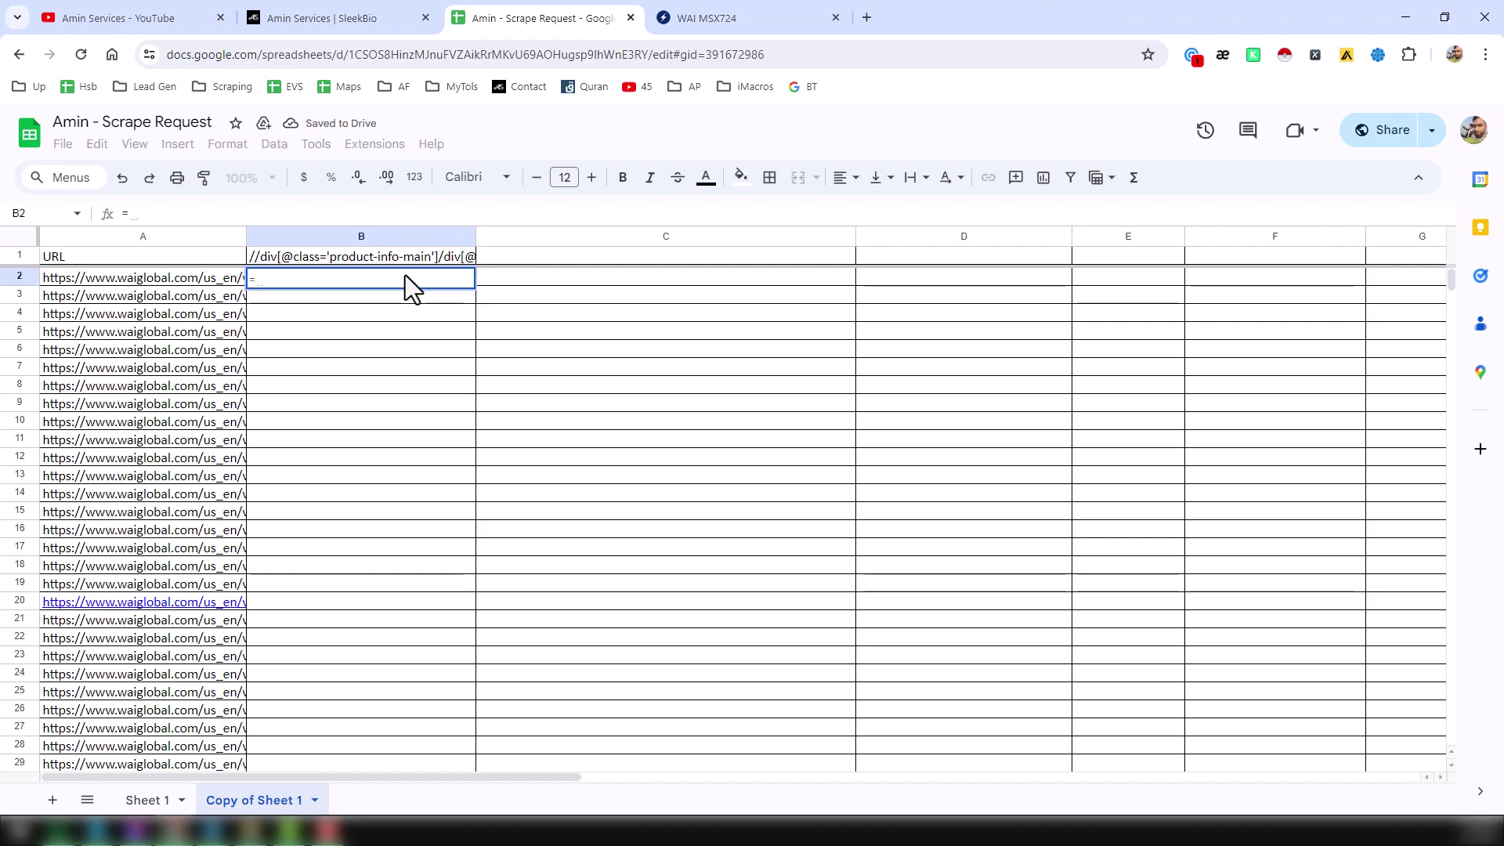
text(im)
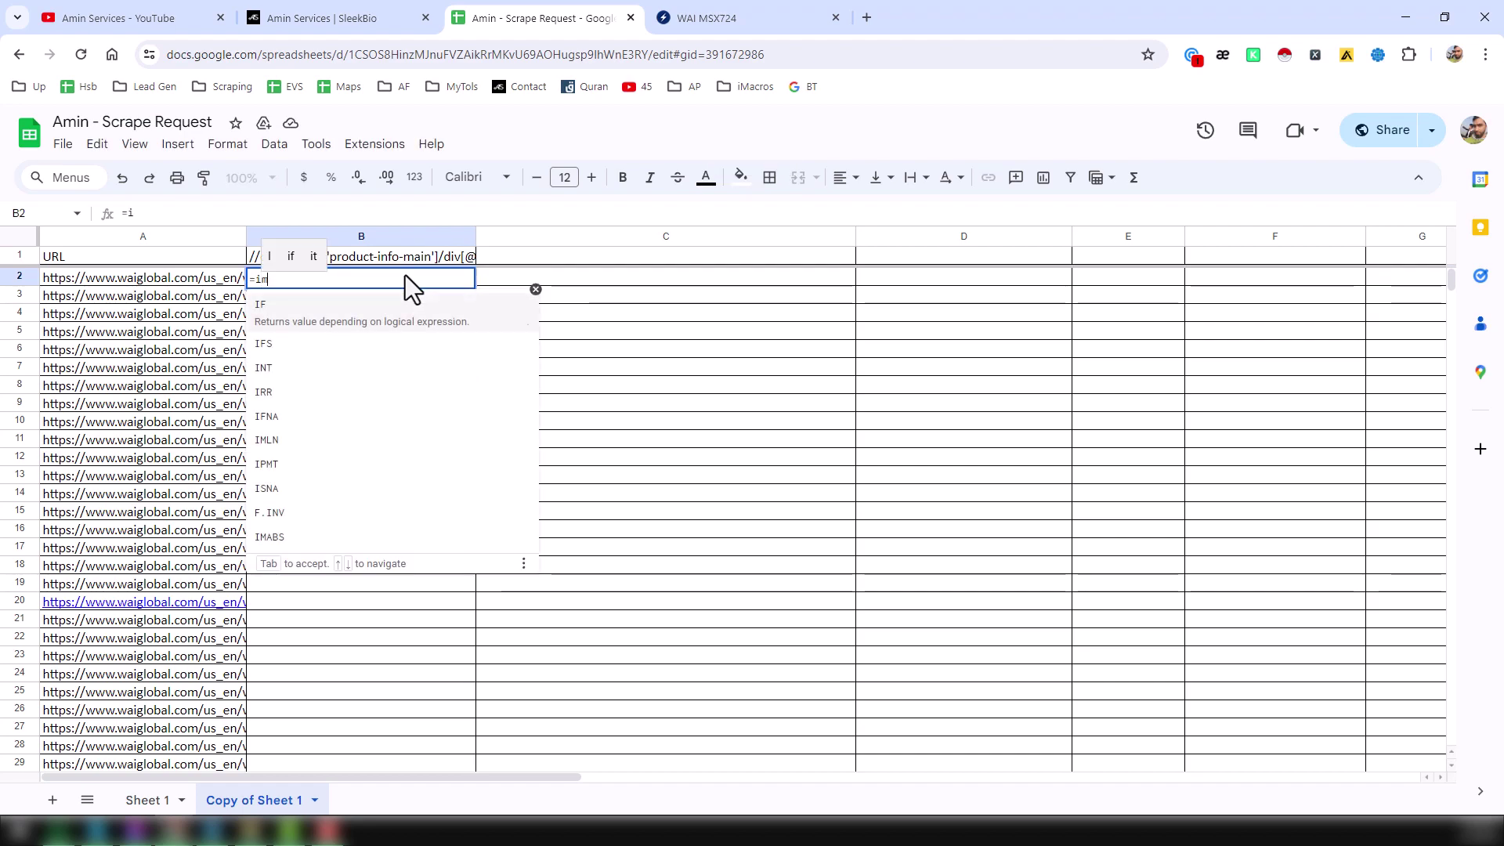
text(port)
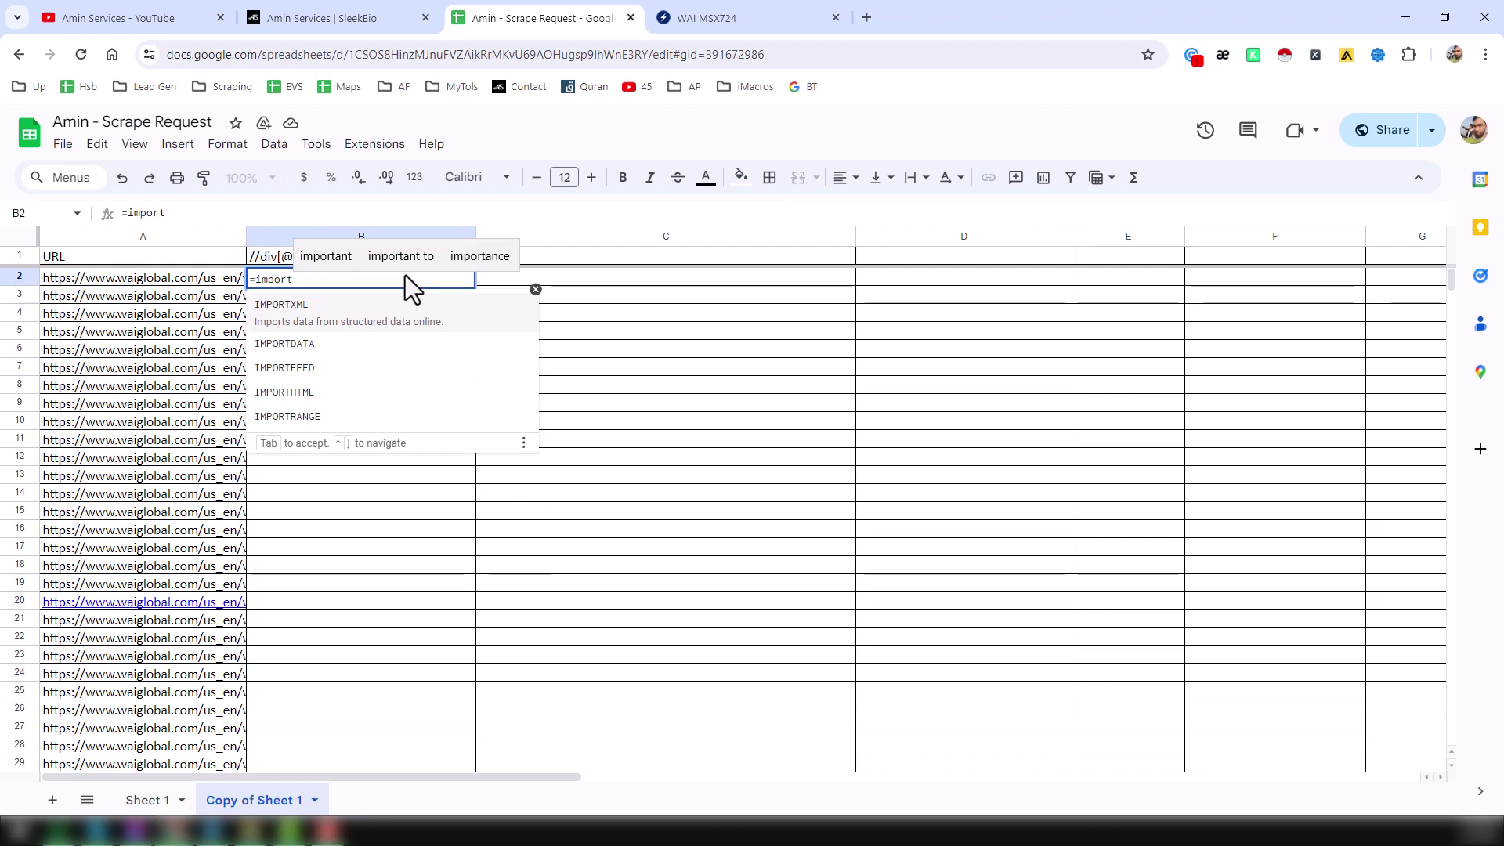
click(311, 317)
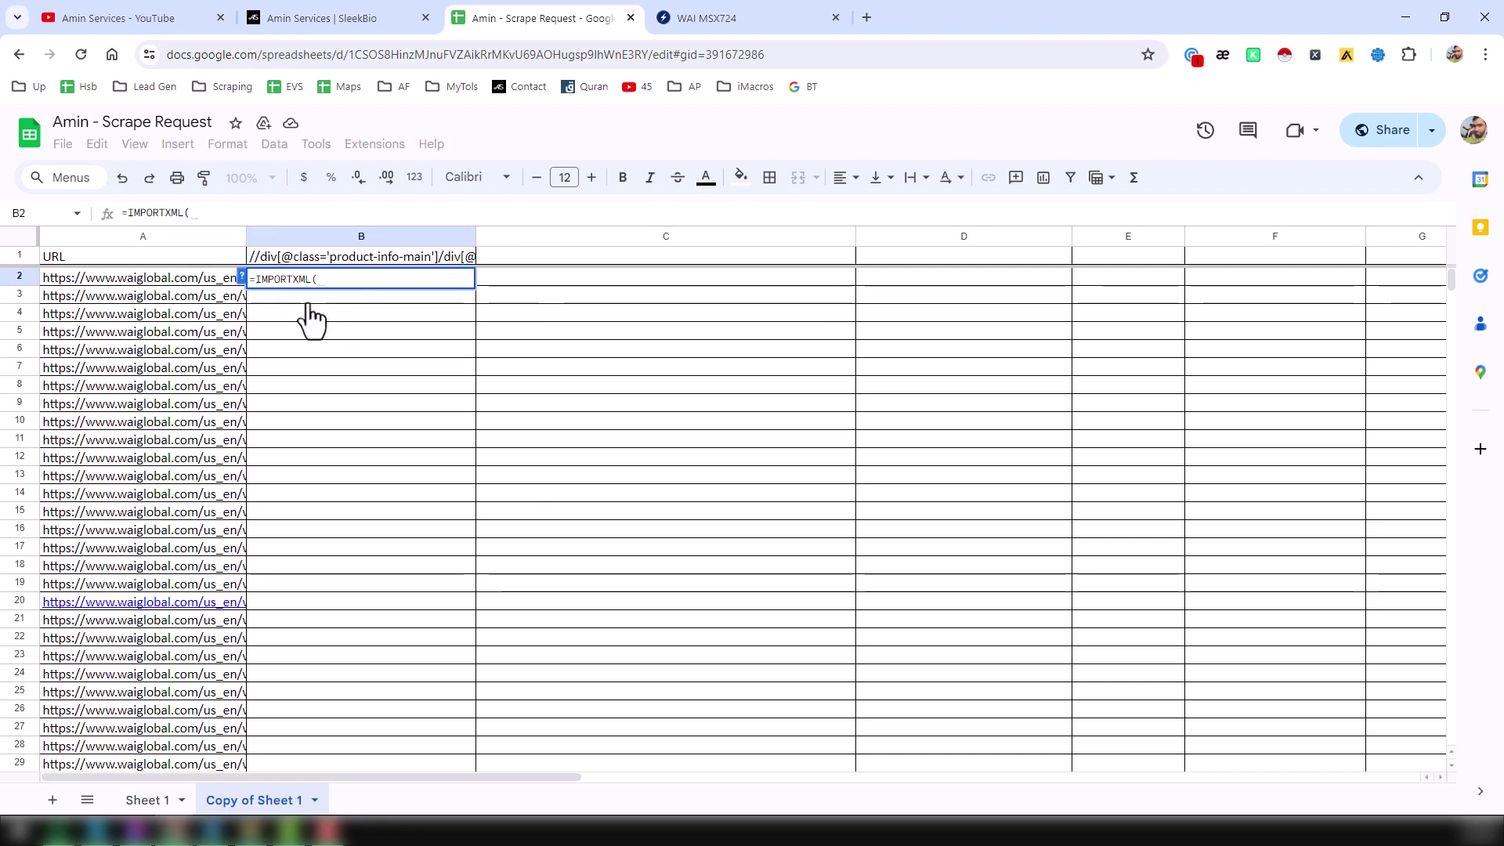
click(223, 287)
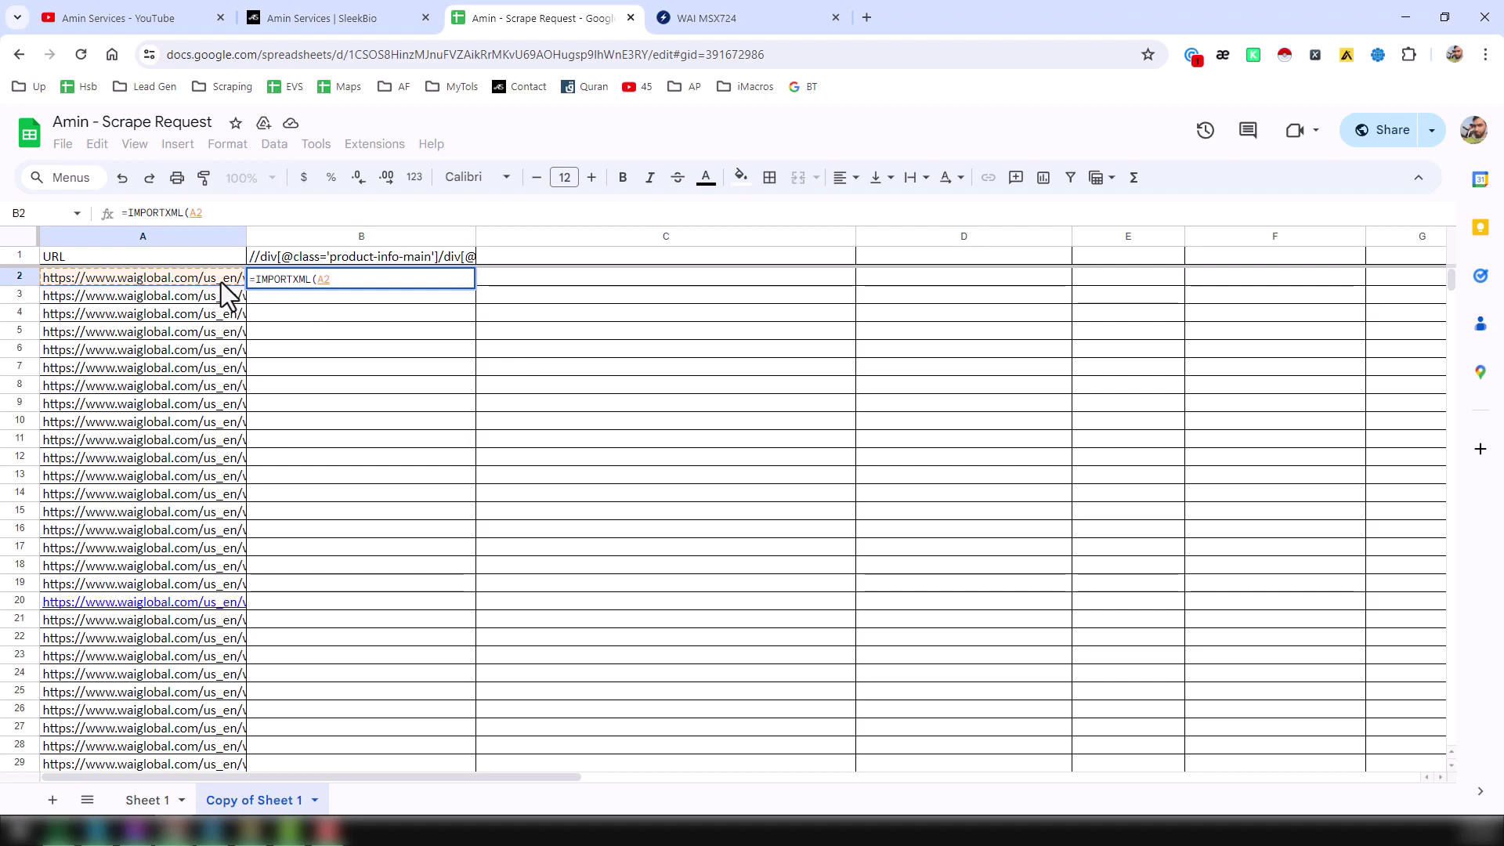
text(,)
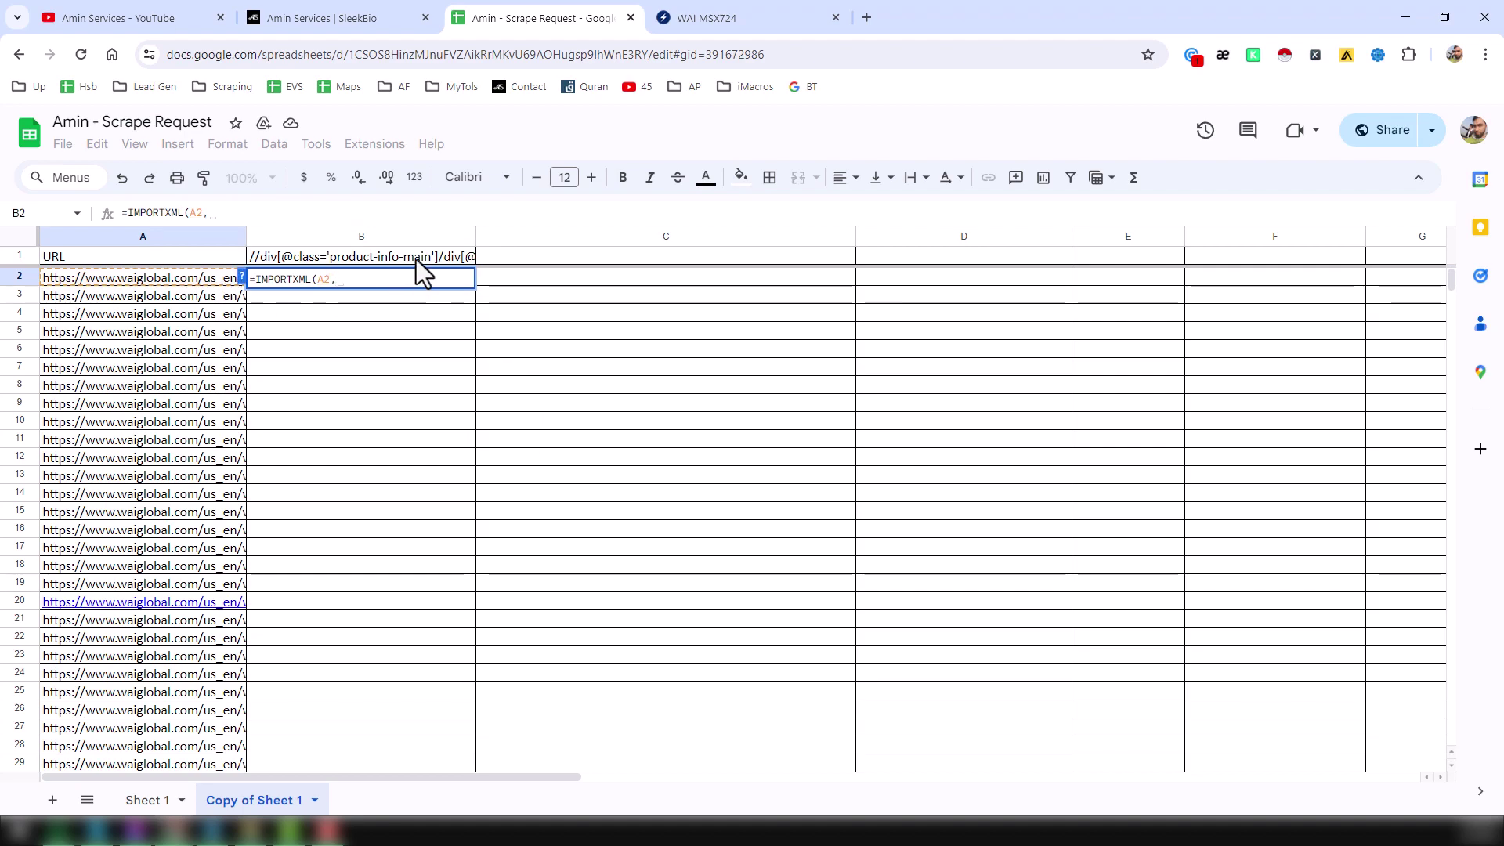
click(422, 255)
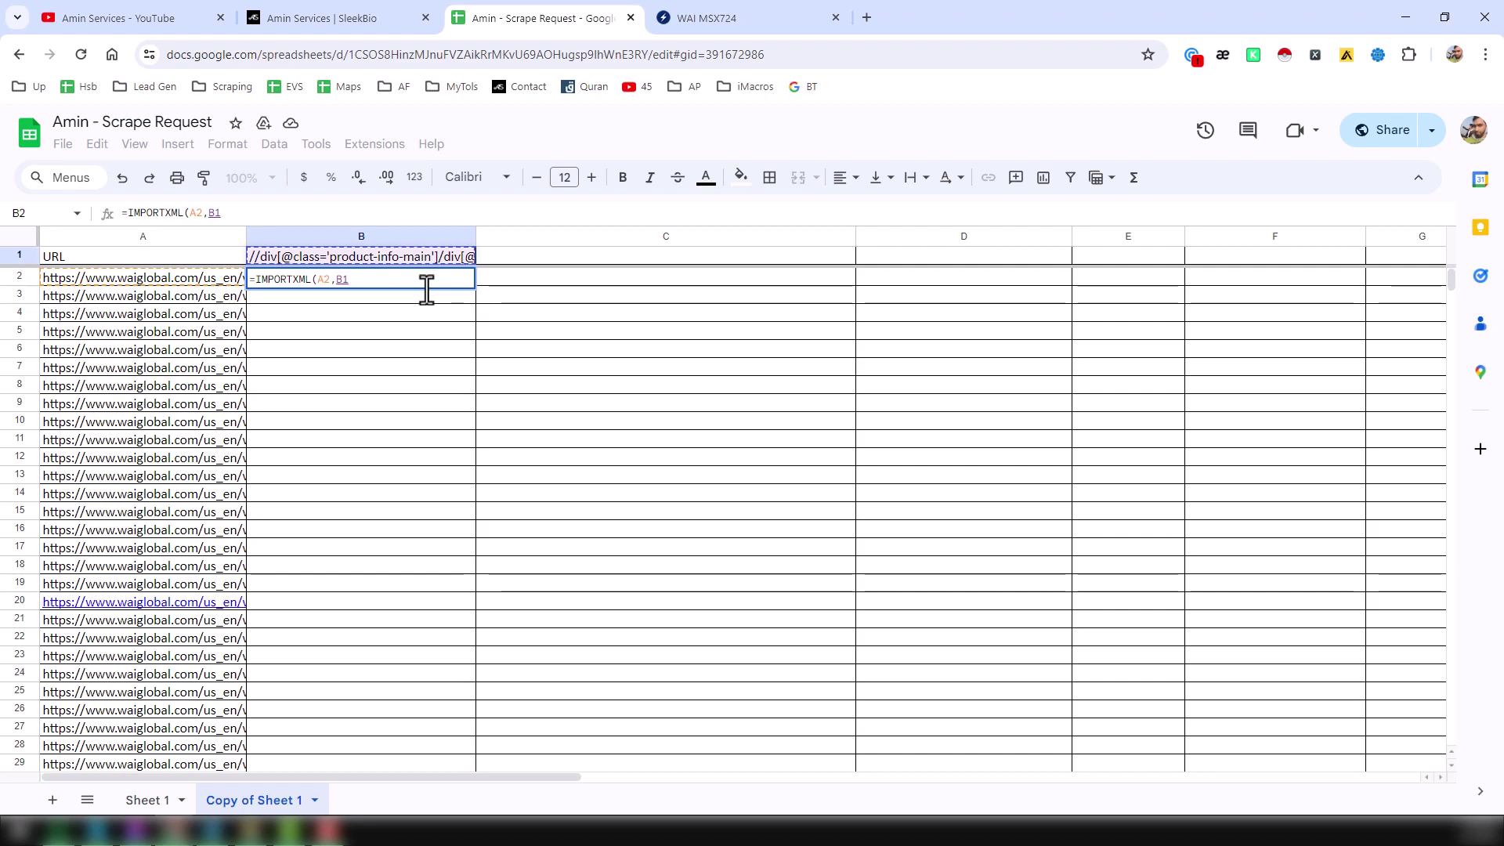
key(F4)
key(Return)
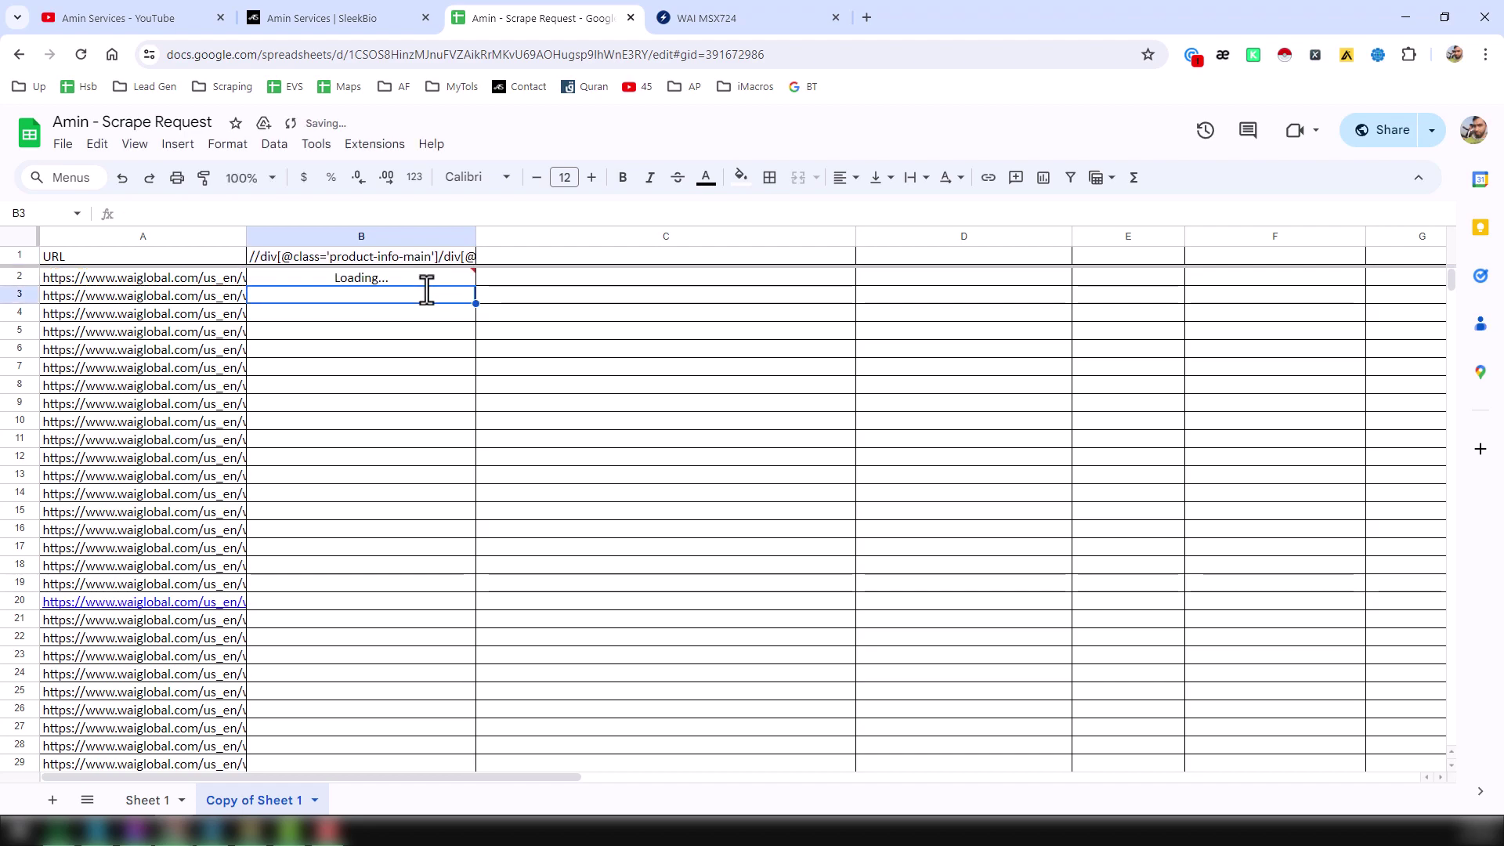
Step: Check the B2/C2 Lester numbers against the WAI MSX724 page, then select B2
key(Up)
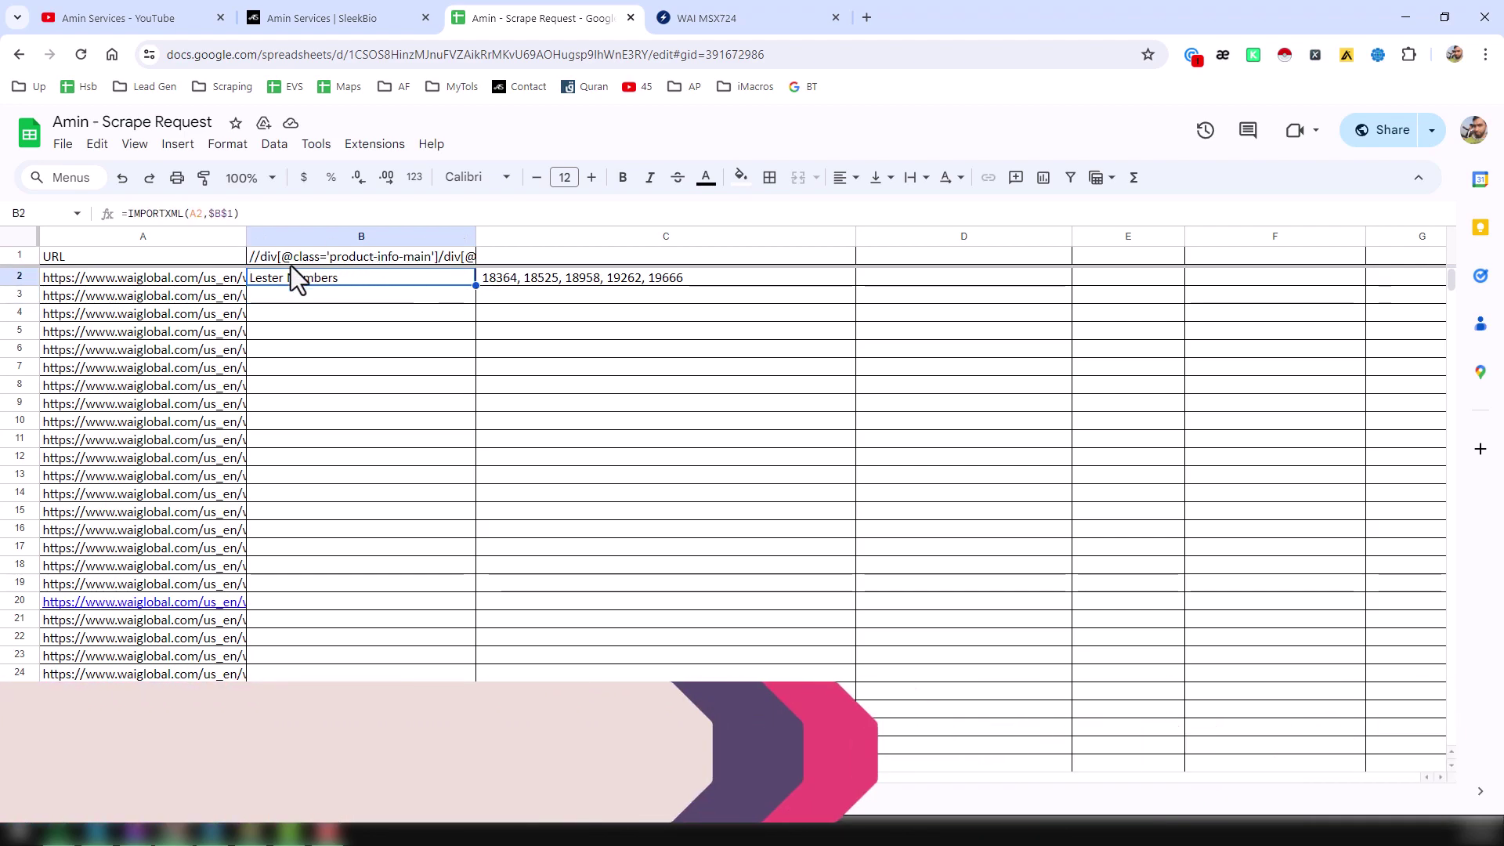
click(217, 283)
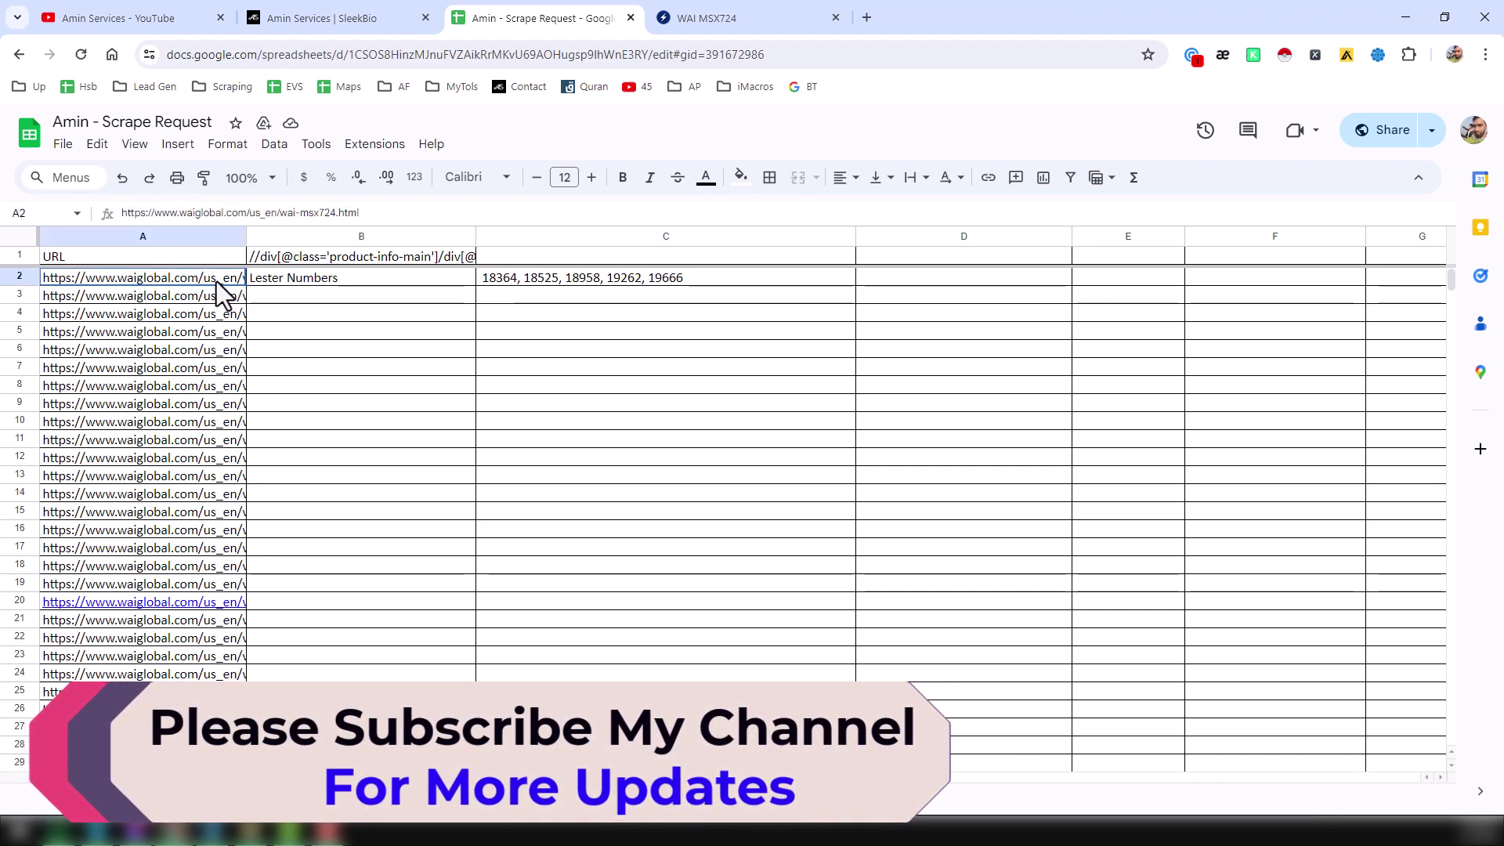
click(292, 278)
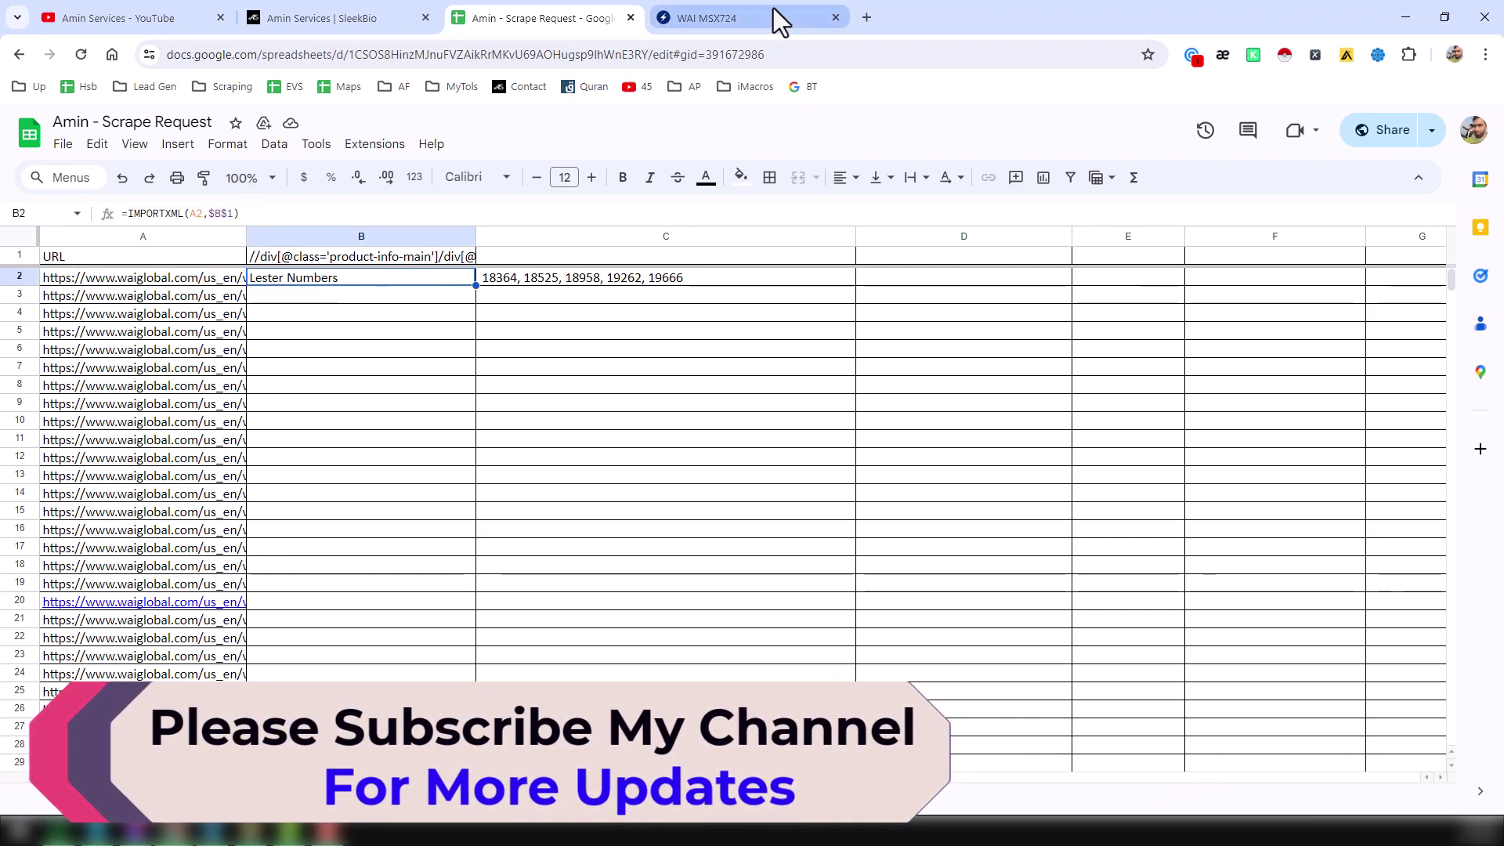
click(580, 282)
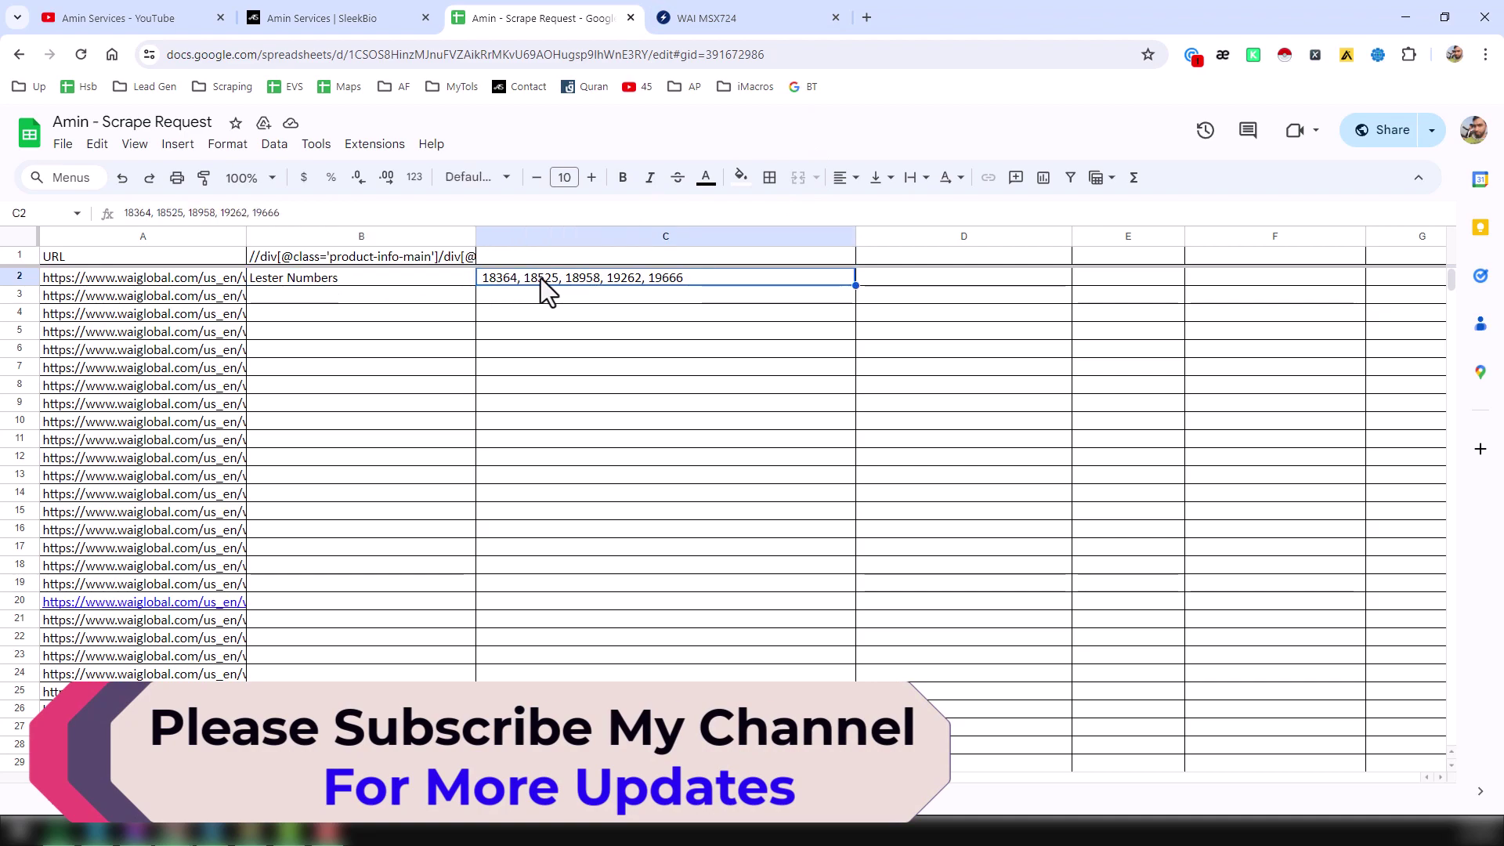
click(769, 10)
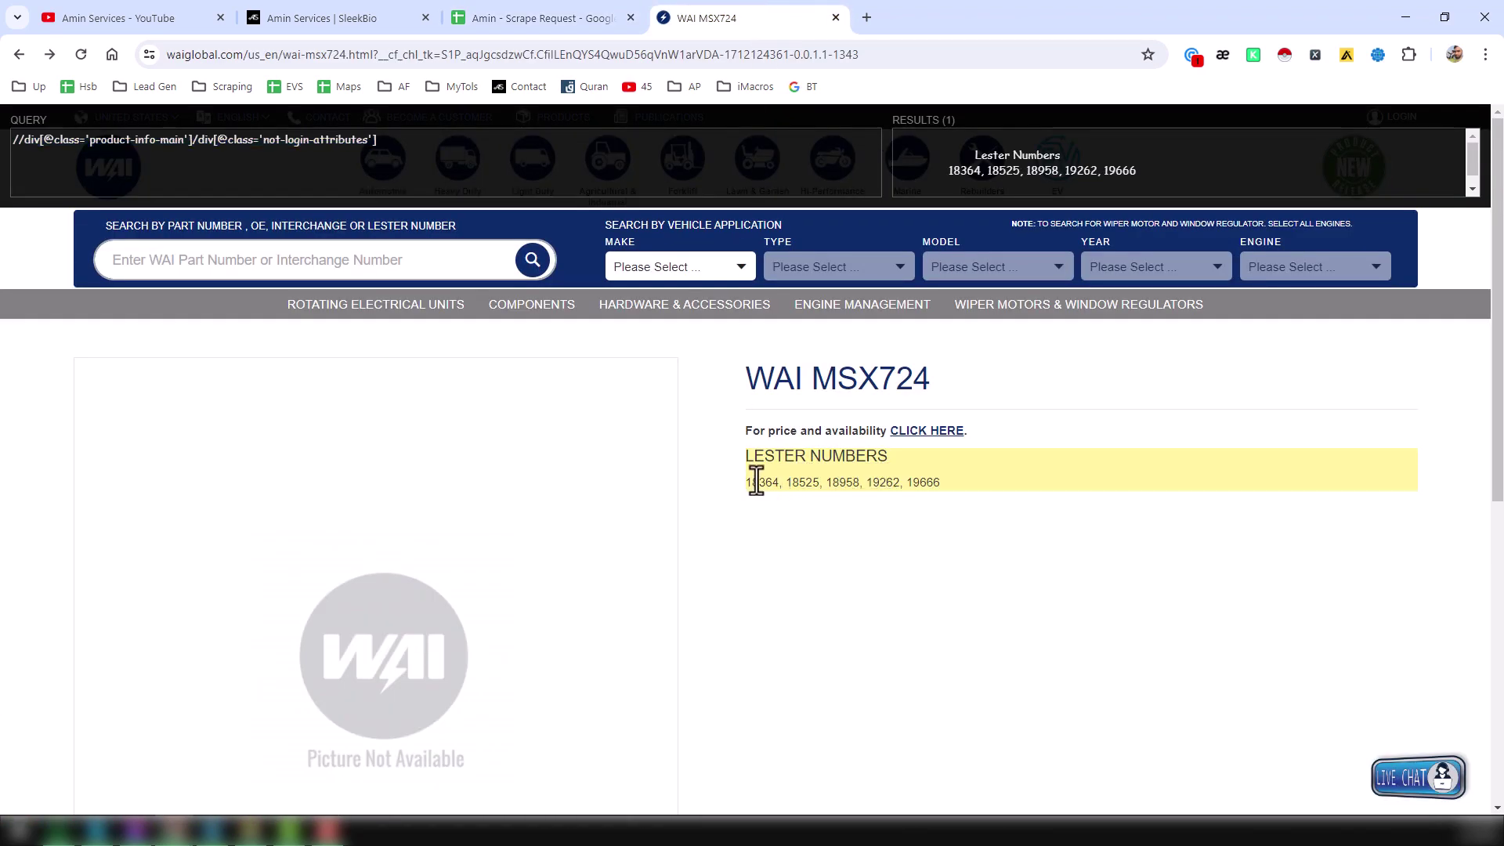
drag(737, 483, 955, 483)
click(962, 478)
click(592, 5)
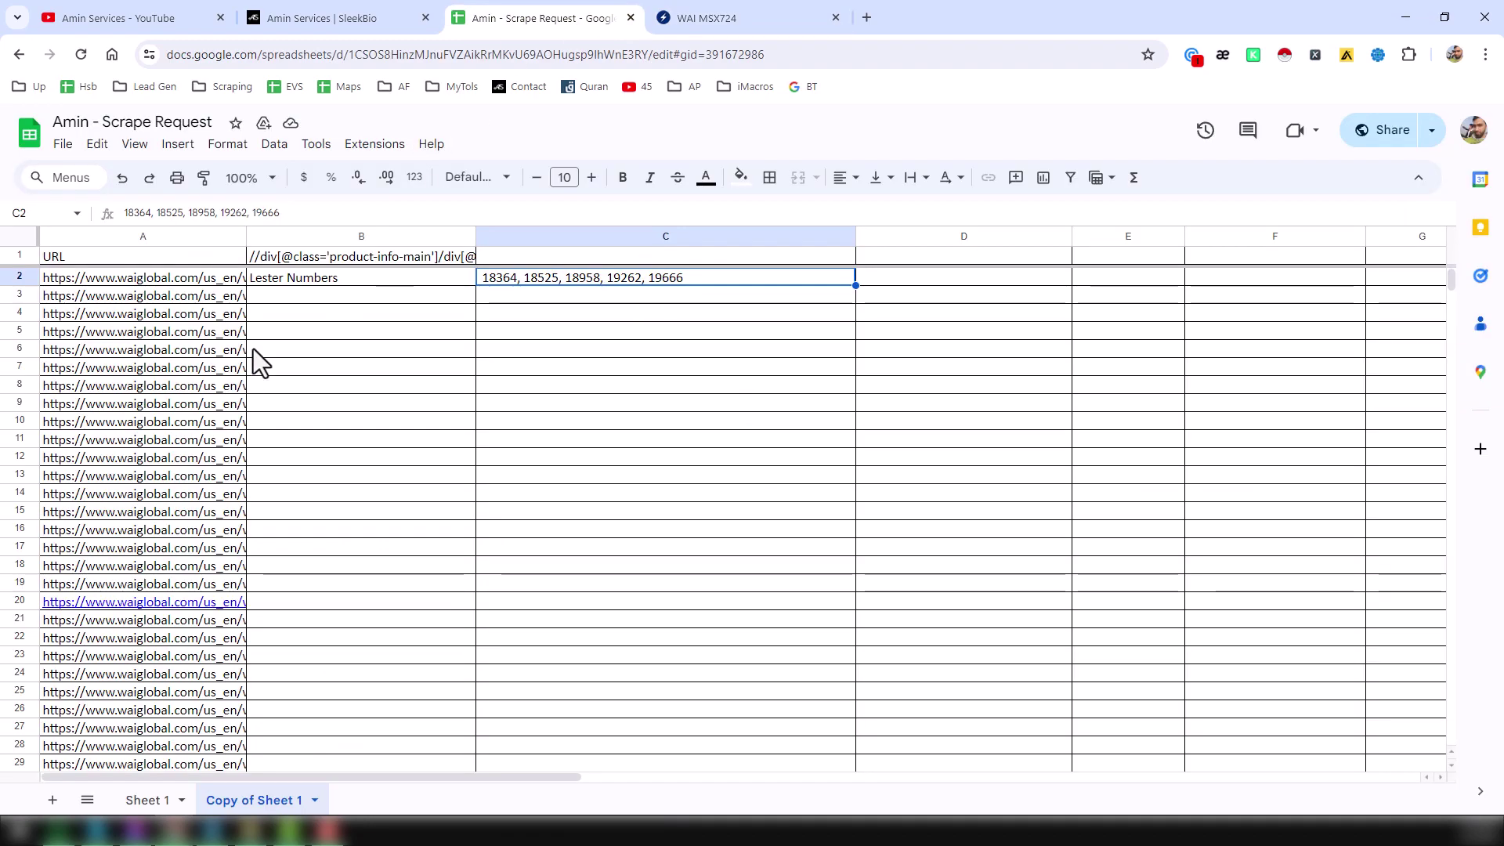
click(412, 284)
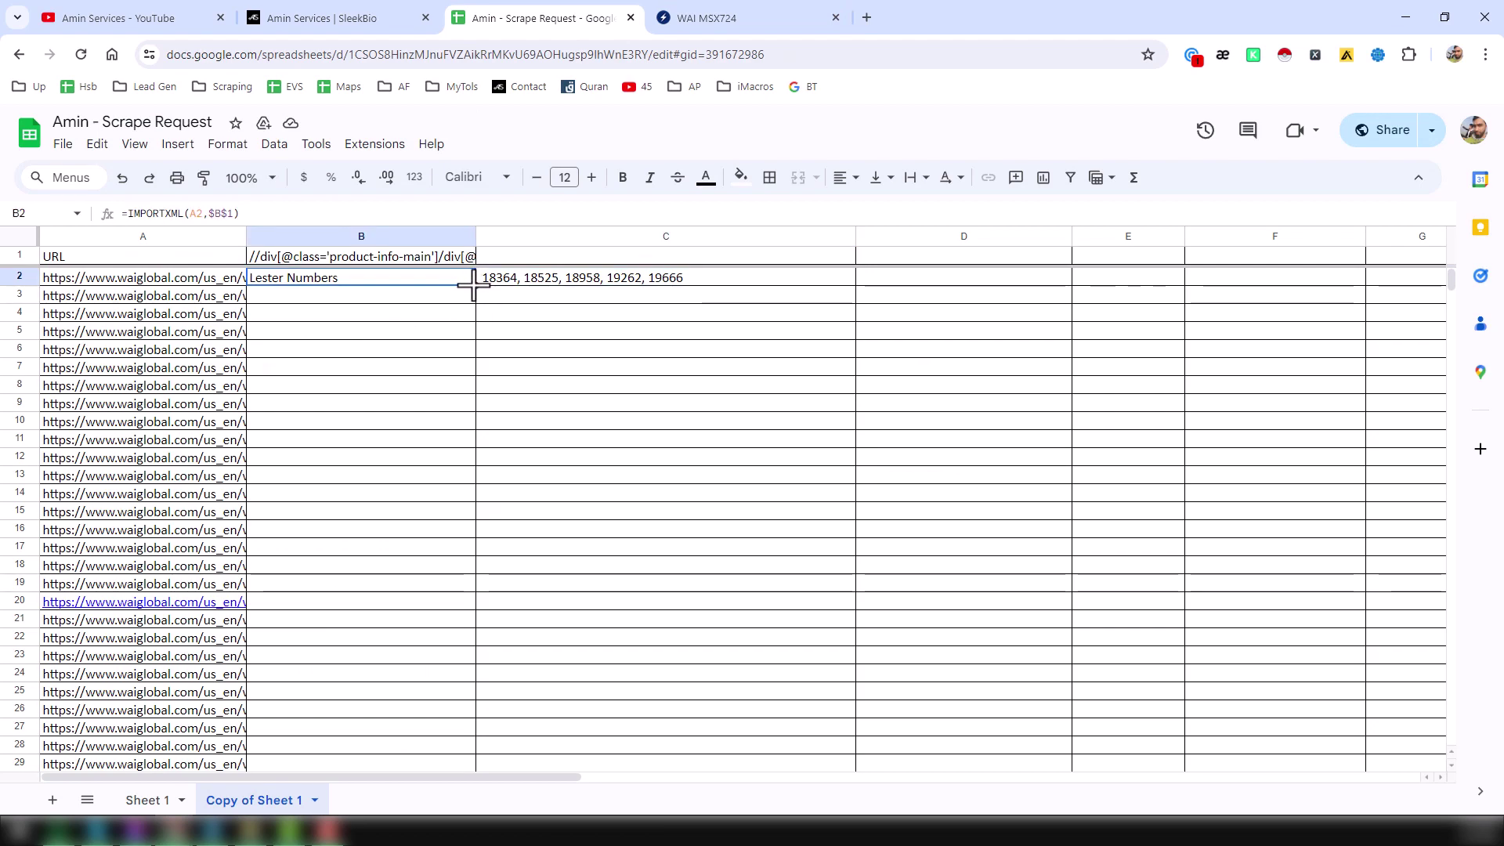
Step: Fill the B2 IMPORTXML formula down to row 20, then on to row 42
drag(475, 285, 475, 607)
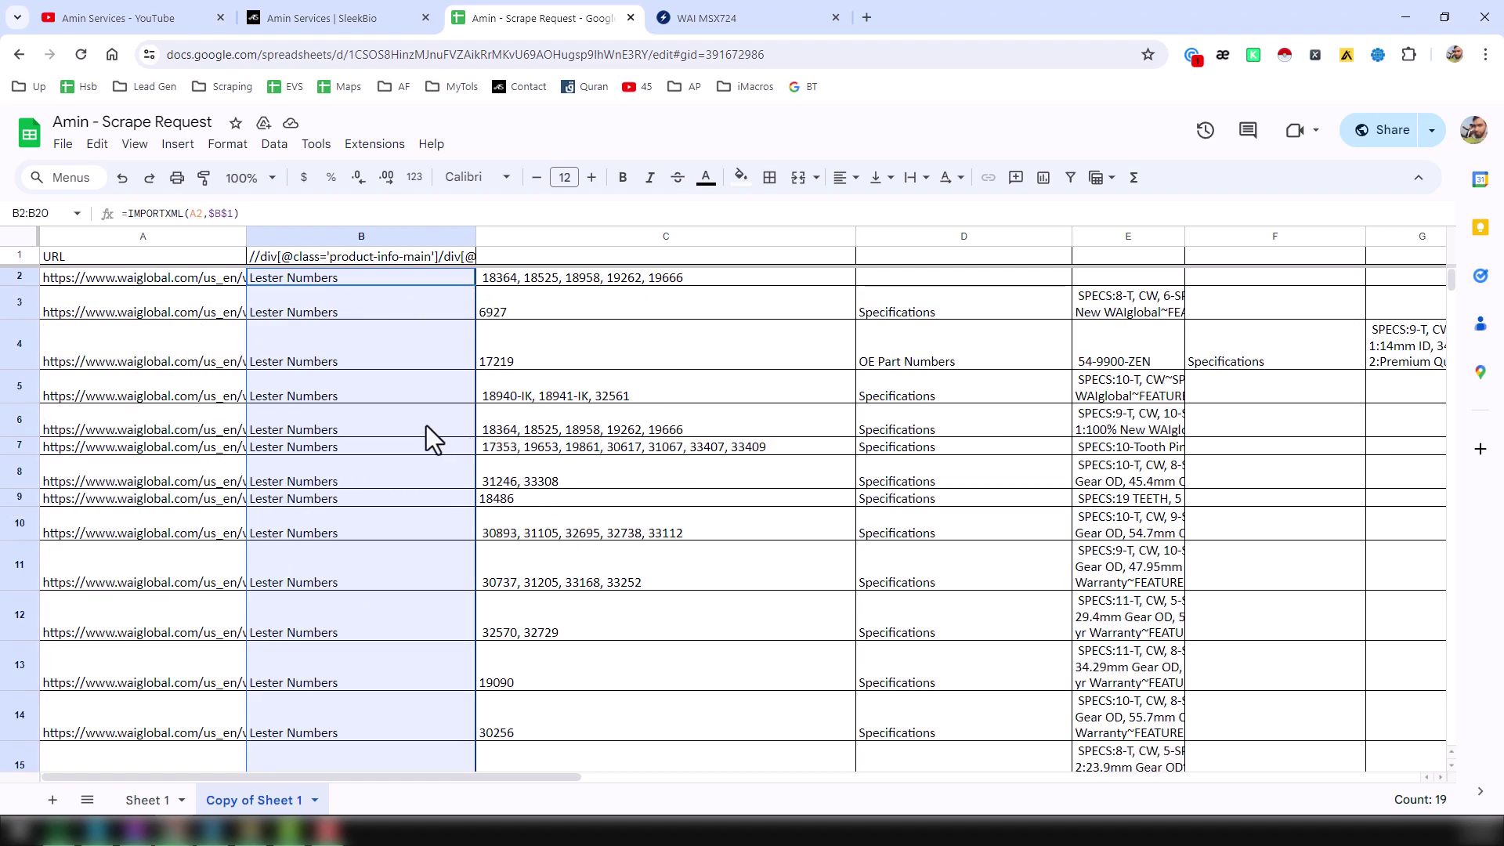
scroll(421, 413, down, 5)
scroll(422, 412, down, 3)
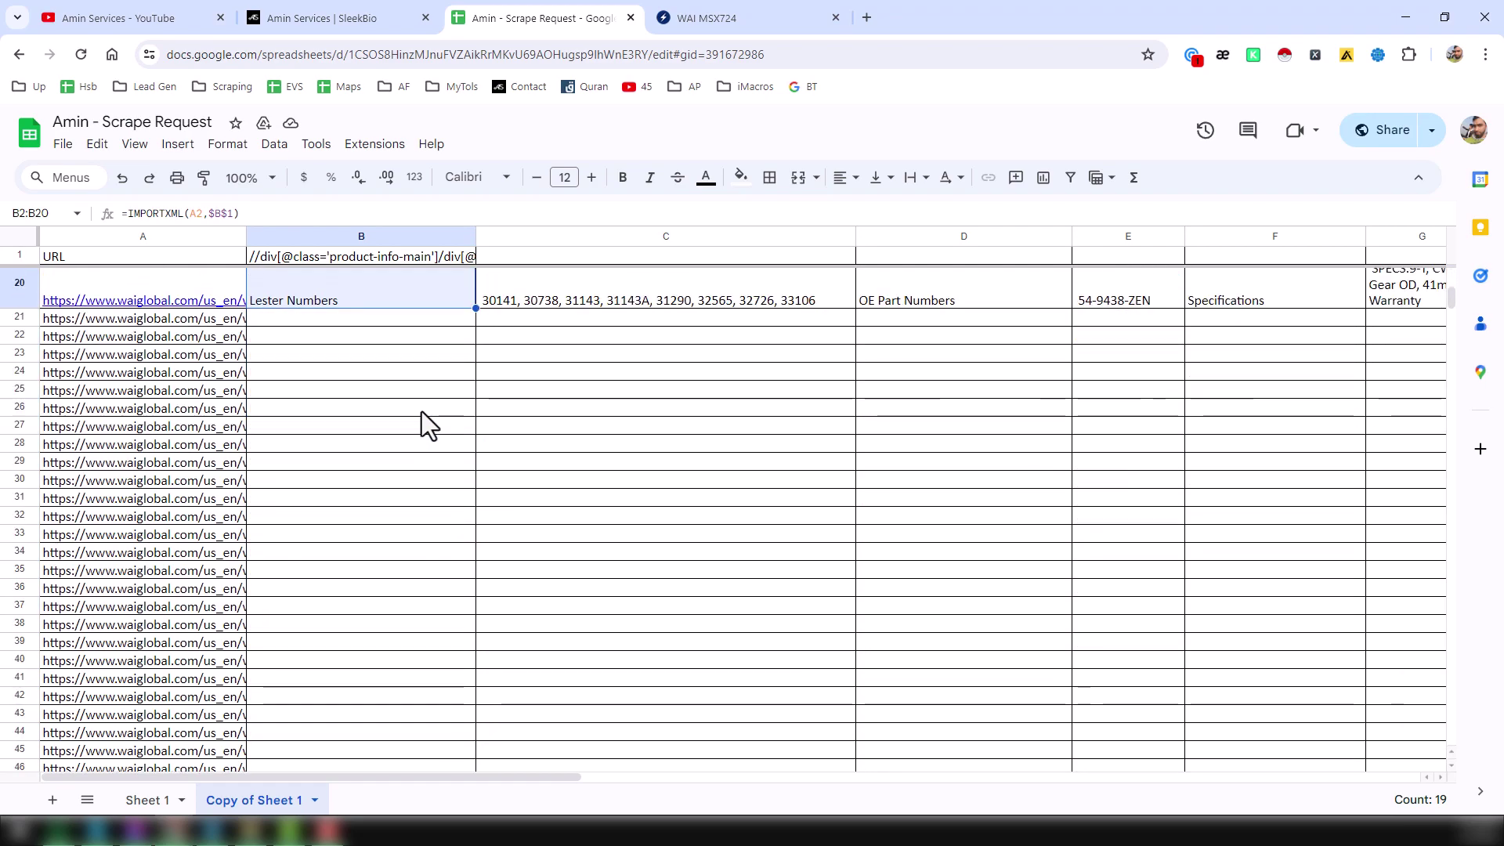
click(431, 302)
drag(474, 309, 513, 696)
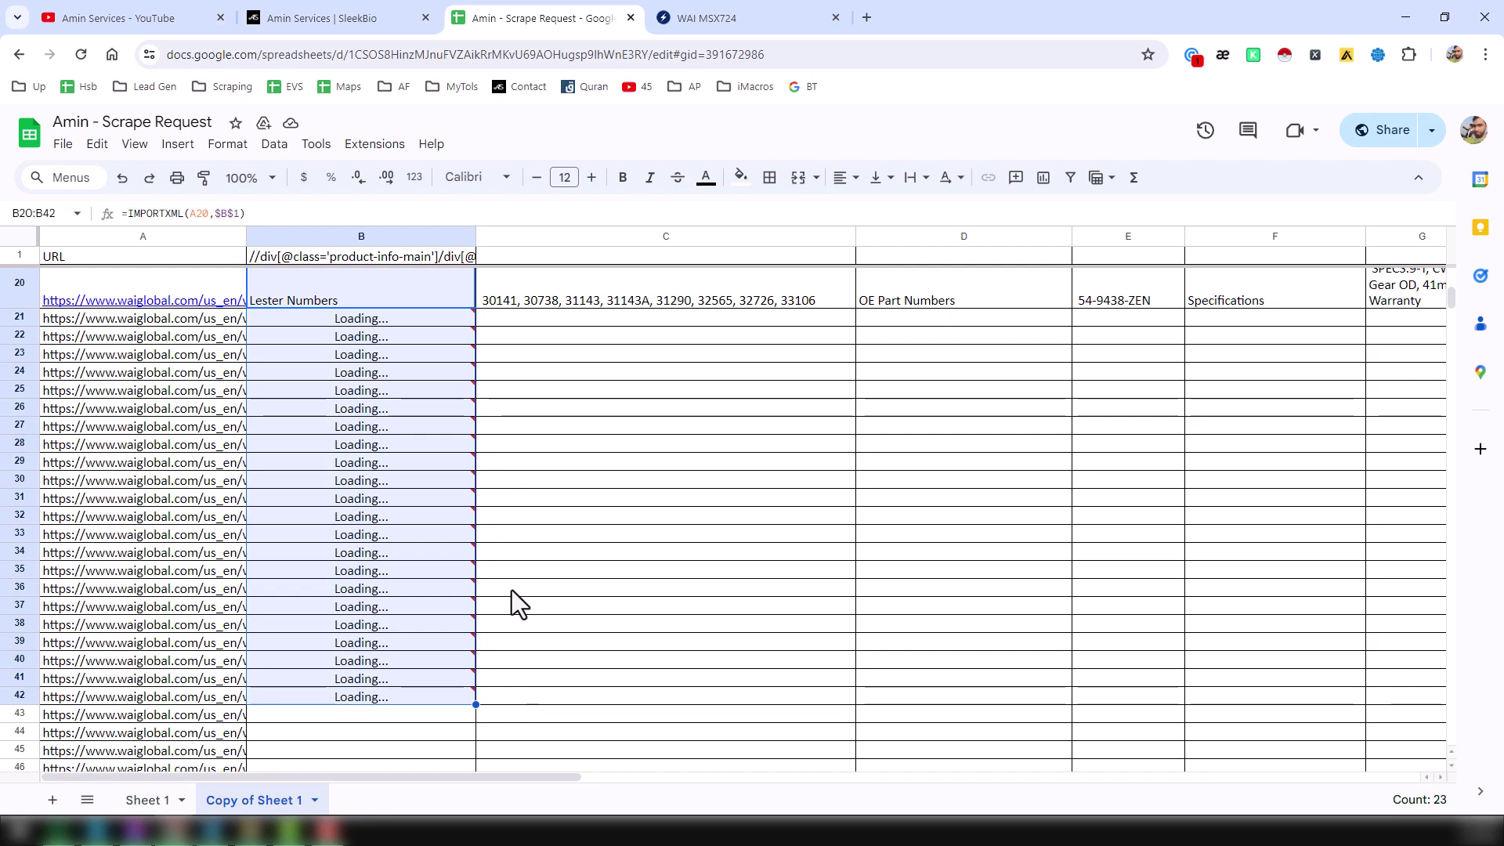
scroll(533, 568, down, 3)
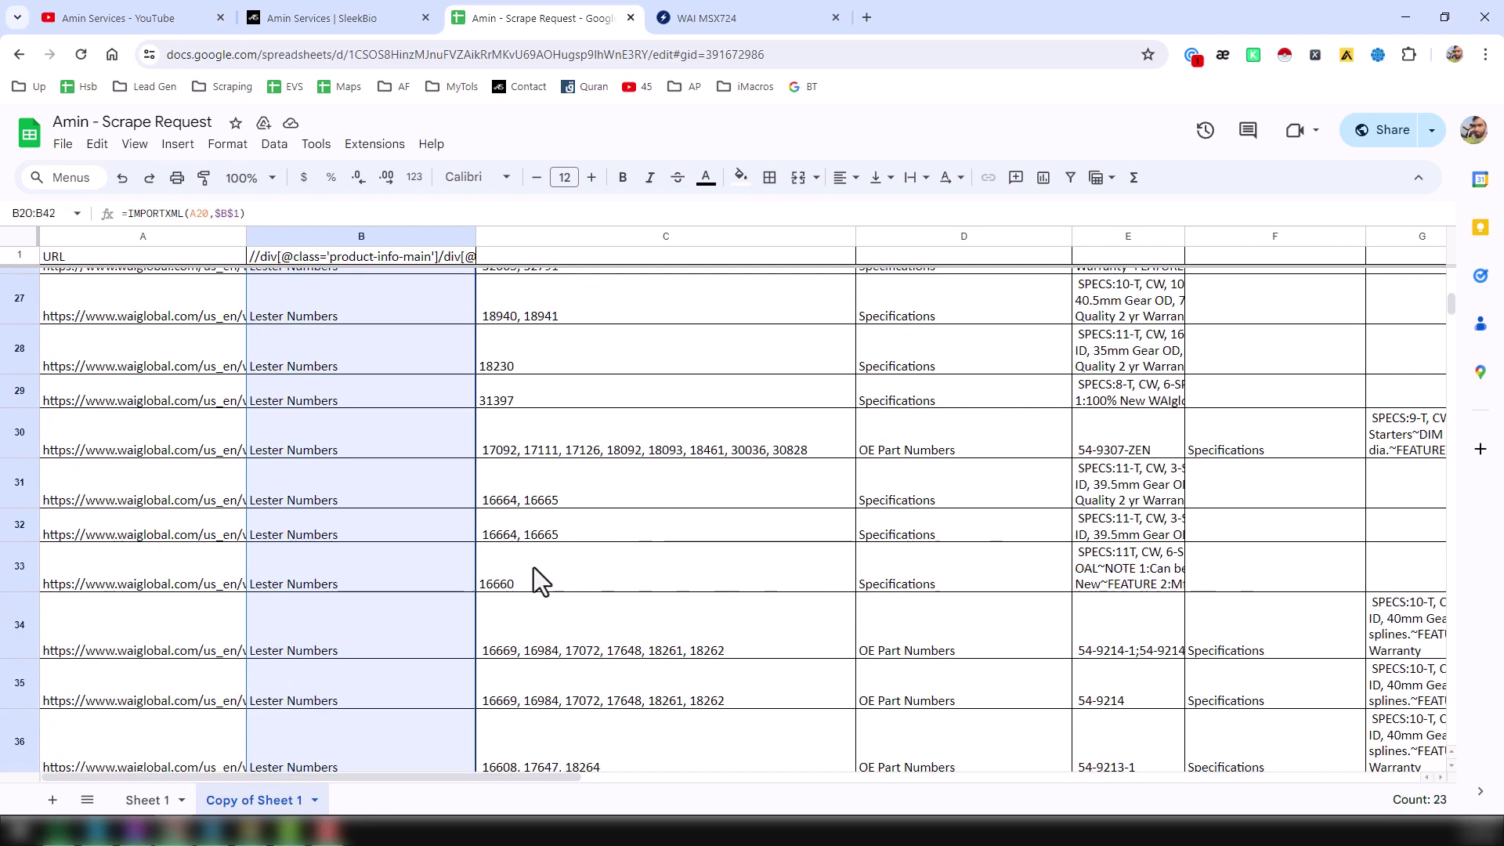
scroll(534, 569, down, 2)
scroll(534, 569, down, 3)
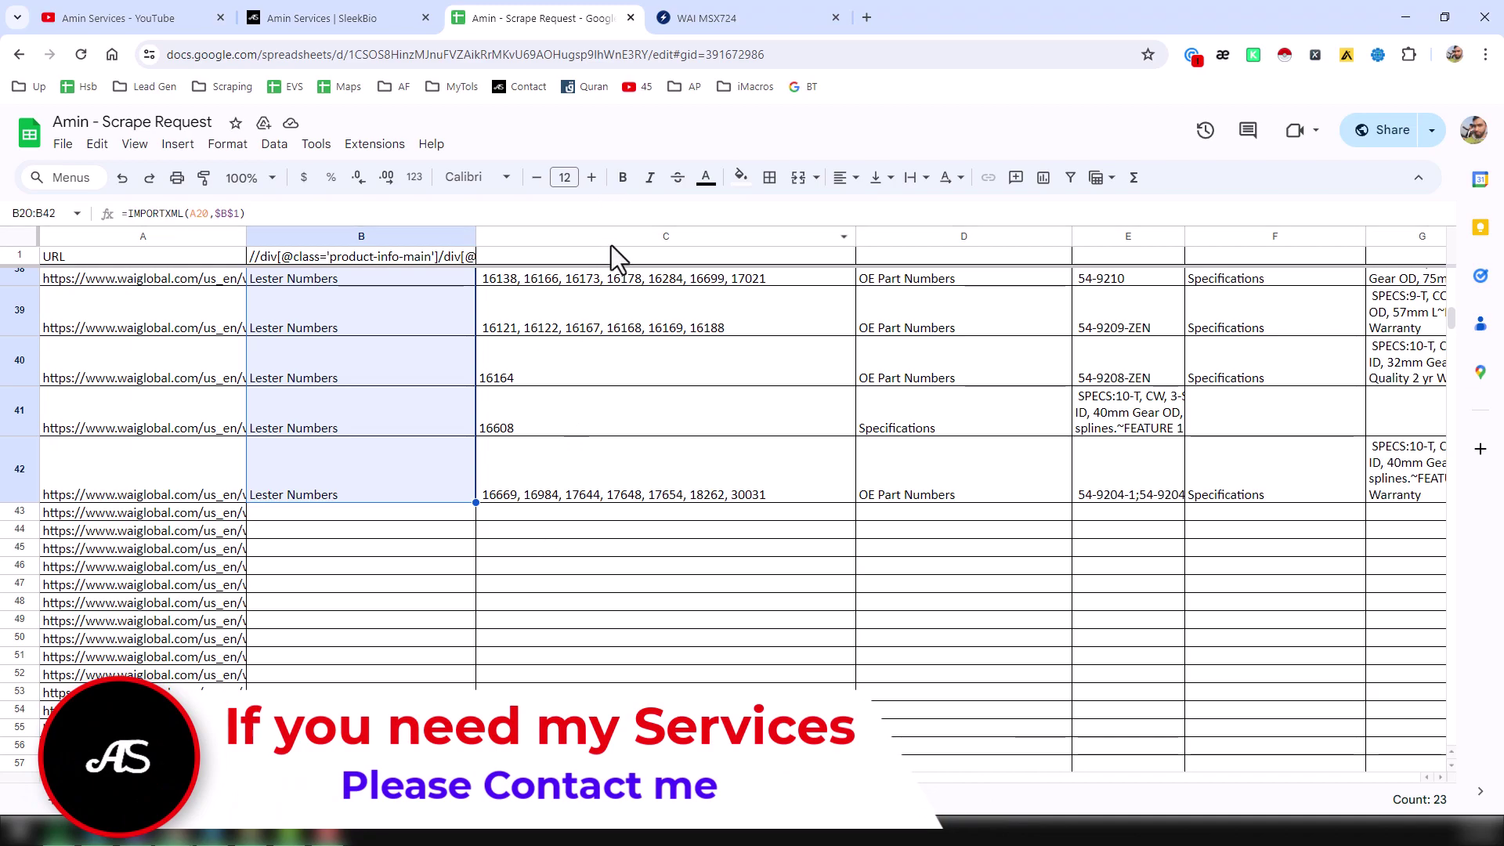
scroll(611, 245, up, 2)
scroll(611, 240, up, 4)
scroll(611, 235, up, 4)
scroll(612, 237, up, 4)
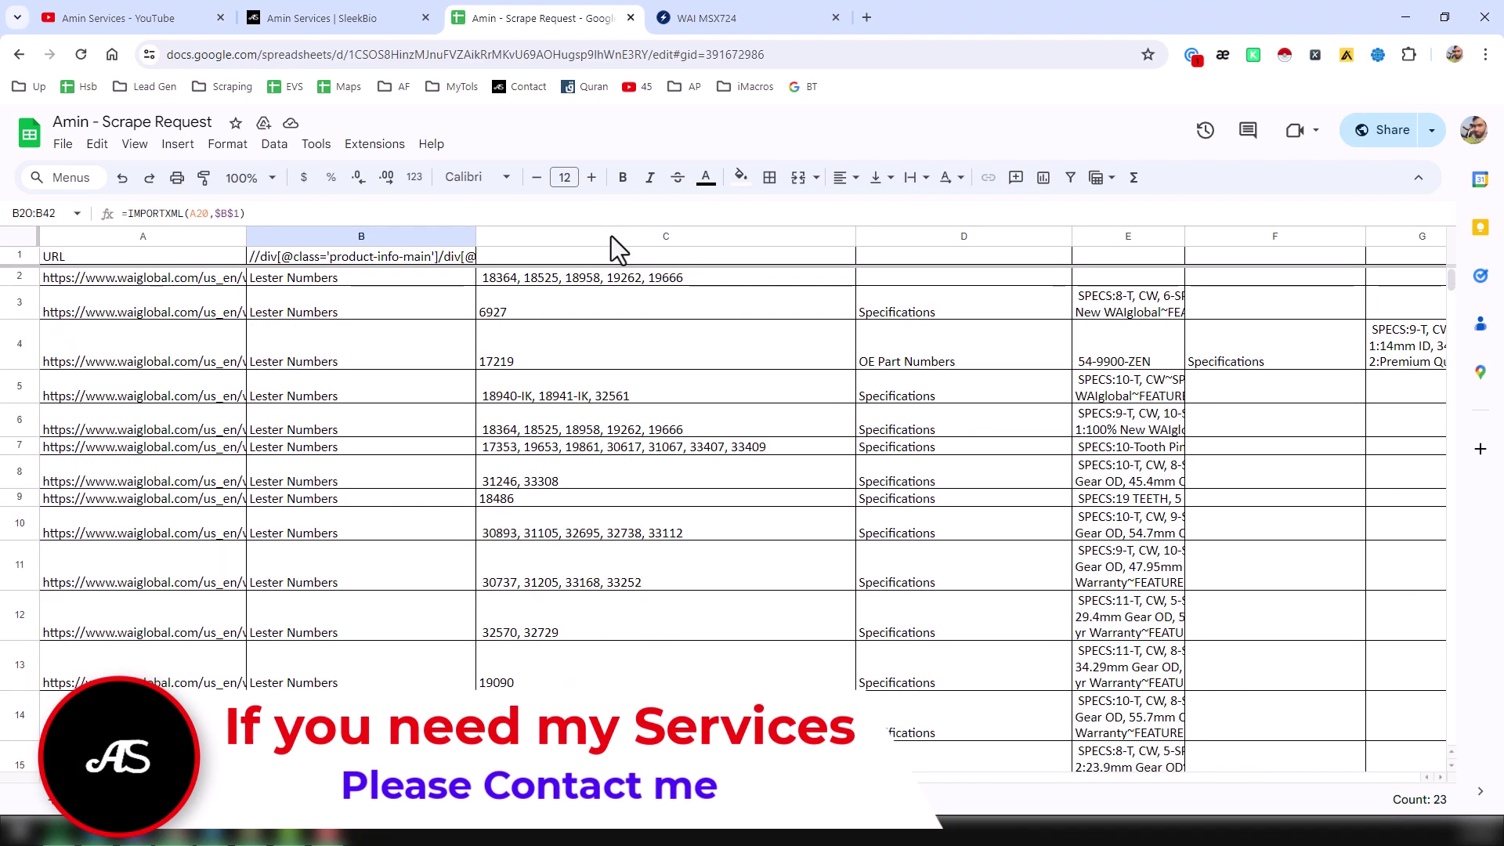
Step: Look over the SleekBio services page, then return to the YouTube videos page
click(392, 20)
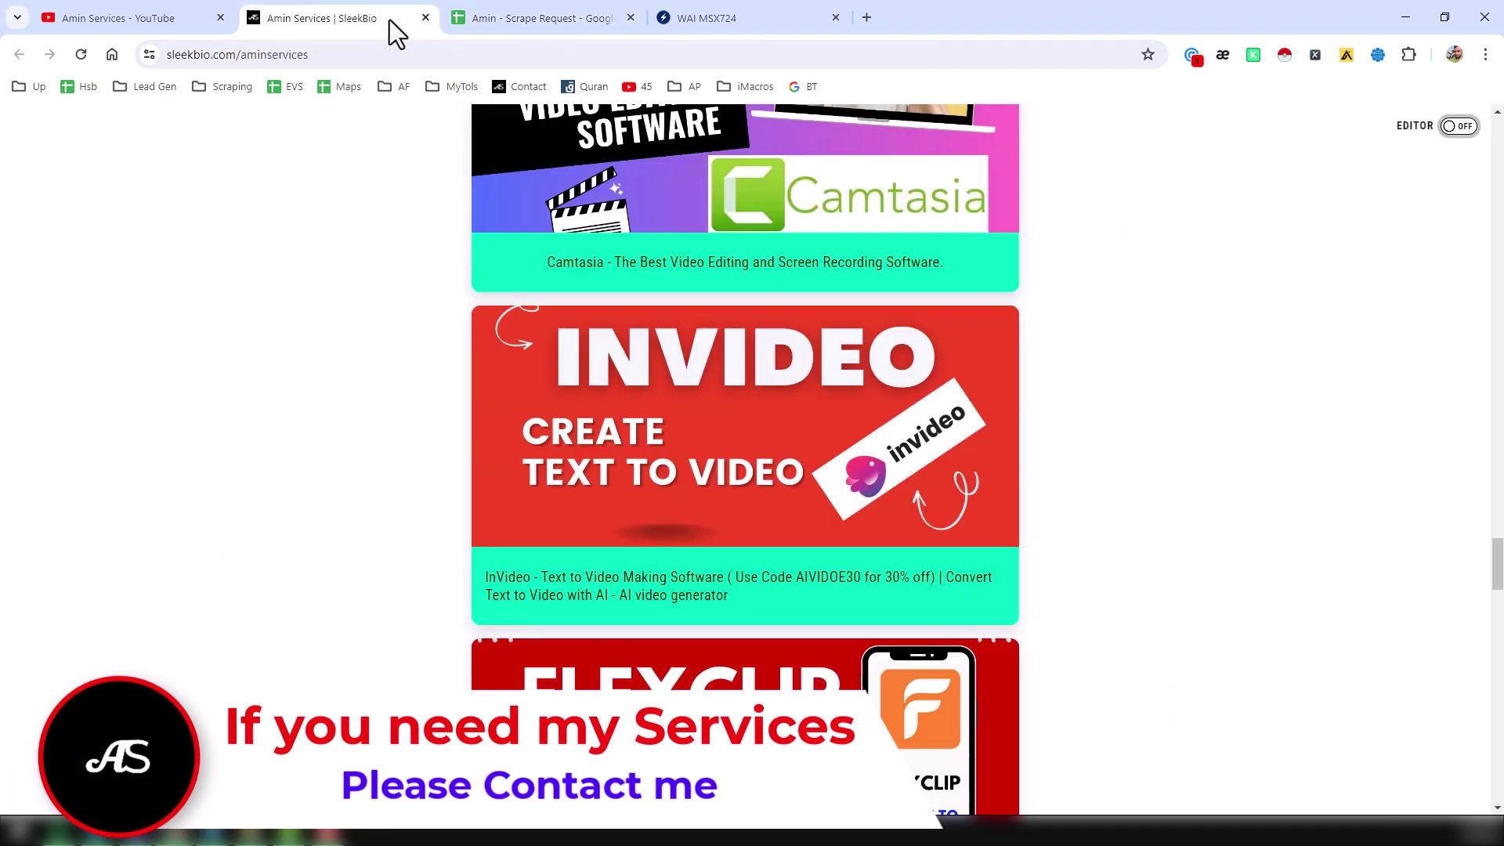
scroll(691, 298, up, 1)
scroll(692, 297, down, 10)
scroll(691, 298, down, 8)
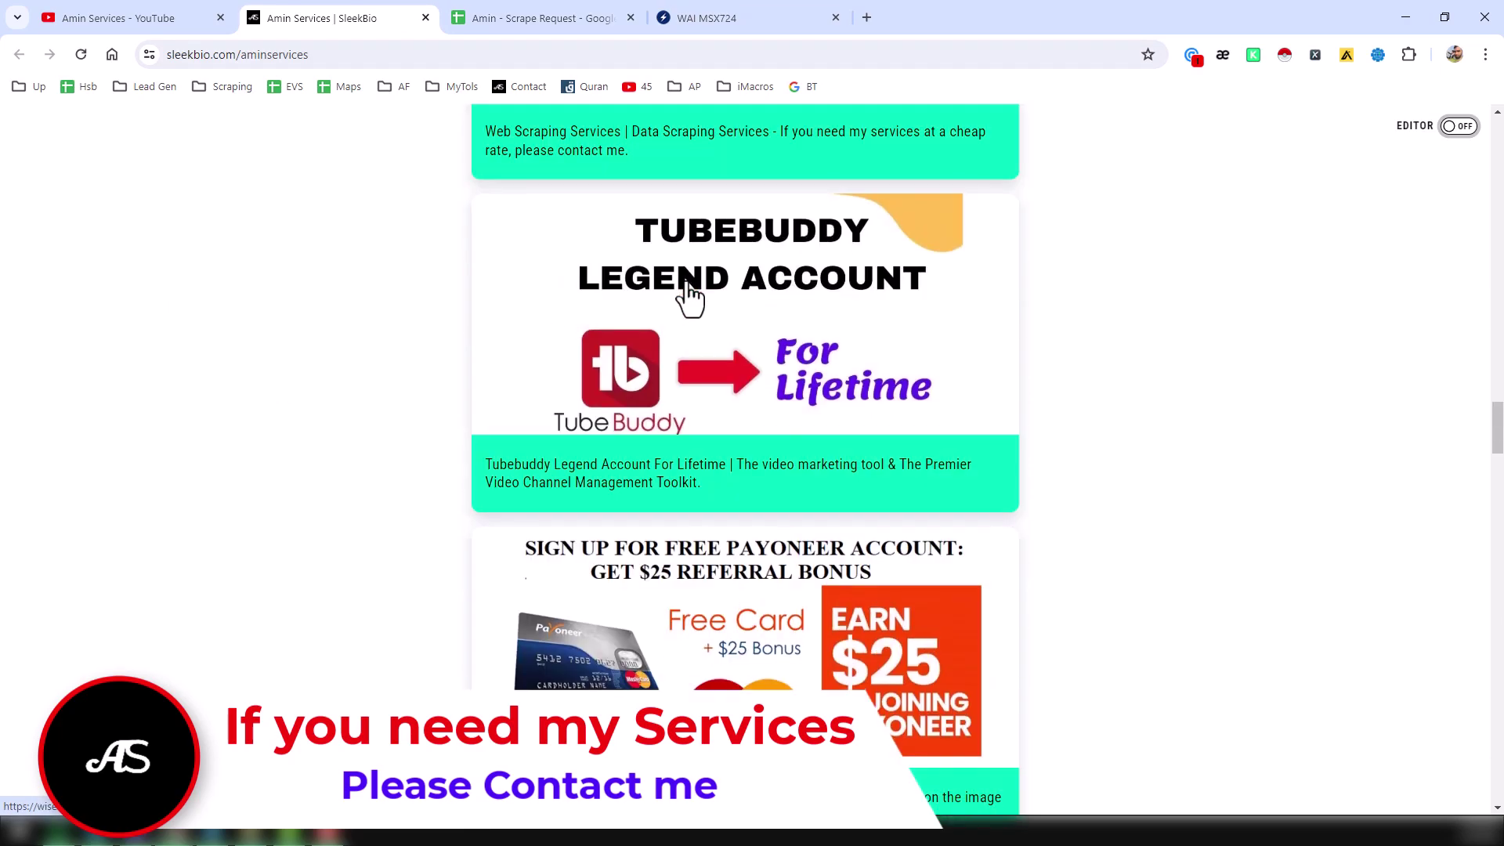
scroll(691, 297, up, 4)
scroll(692, 297, up, 4)
scroll(691, 298, up, 4)
scroll(692, 297, up, 3)
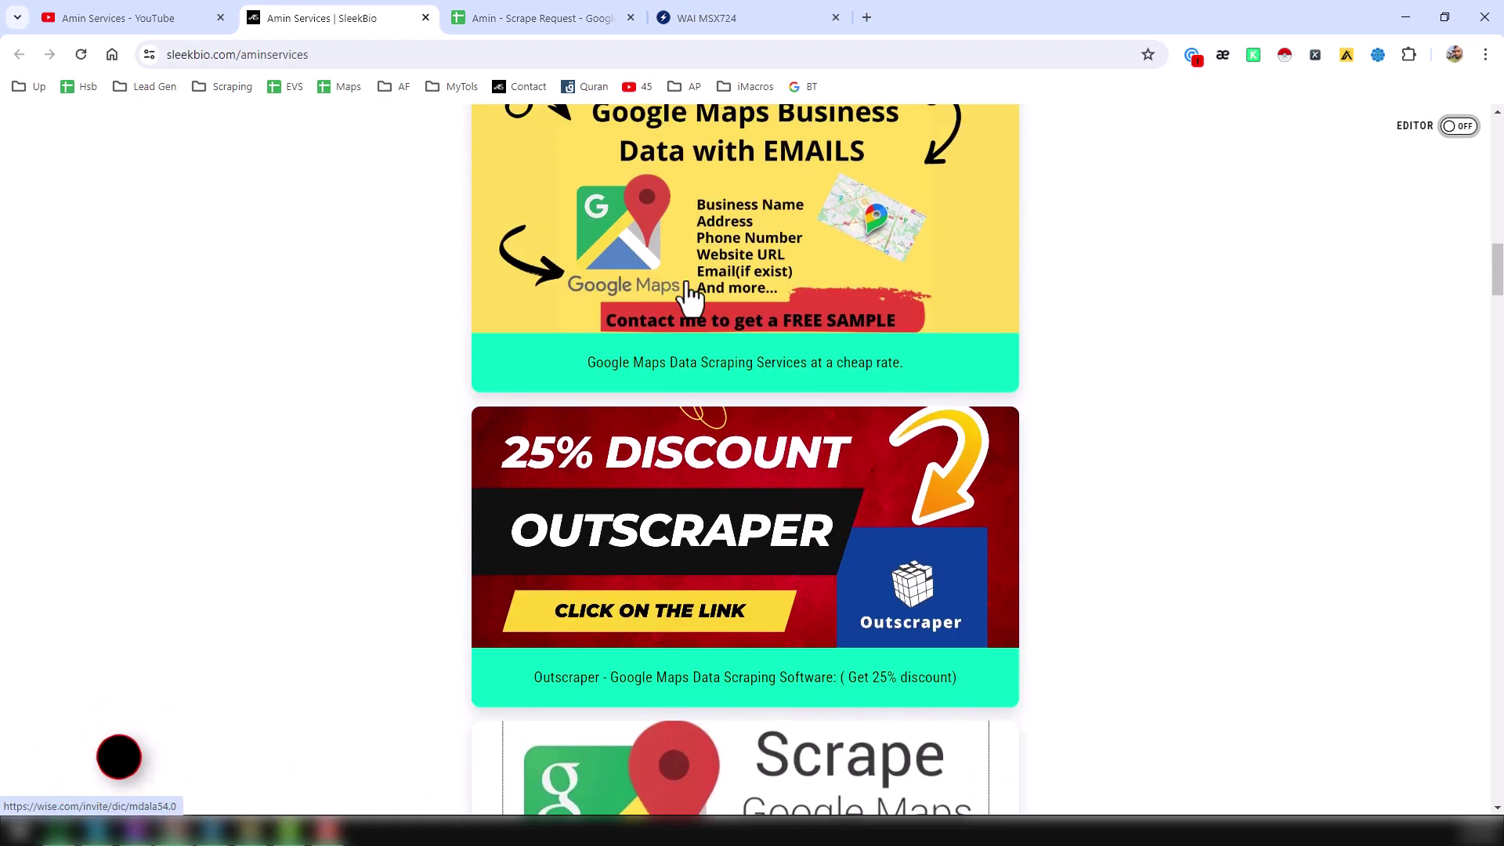
scroll(691, 298, up, 4)
scroll(691, 296, up, 2)
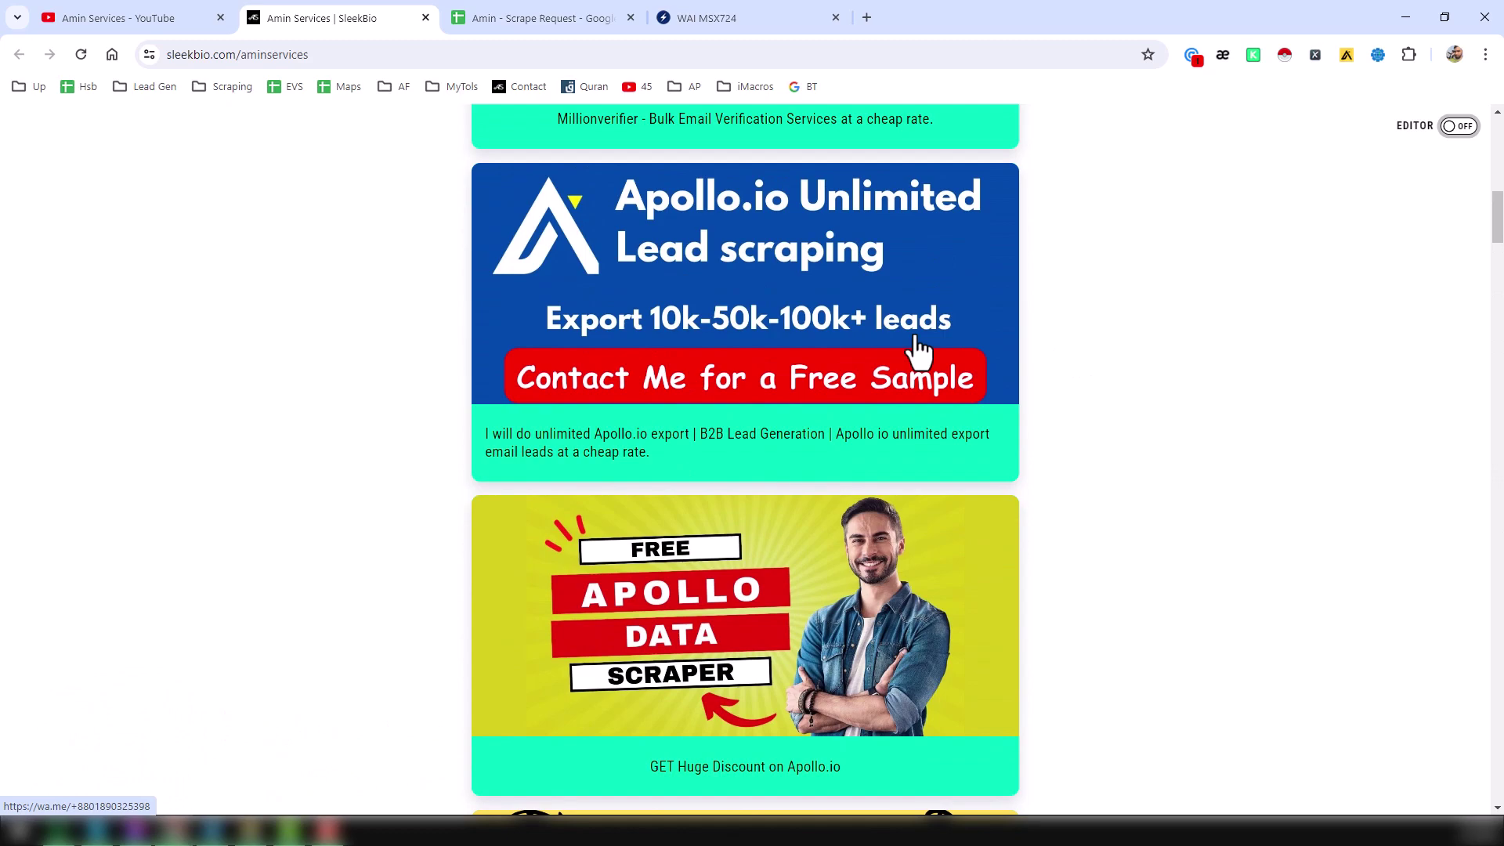
scroll(923, 345, up, 4)
scroll(912, 339, up, 1)
scroll(924, 325, down, 1)
scroll(897, 423, down, 3)
click(173, 23)
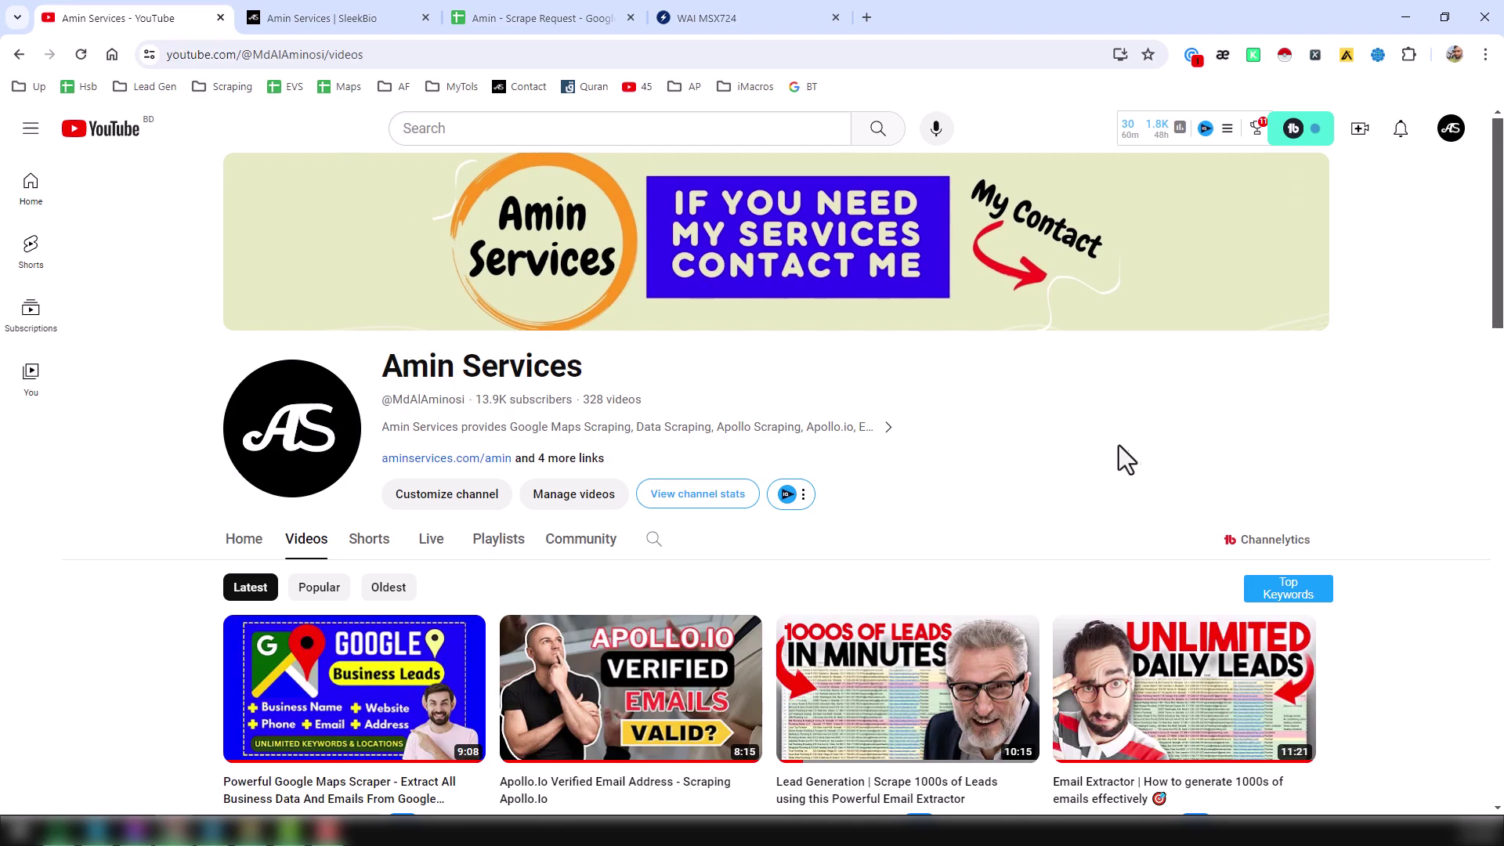